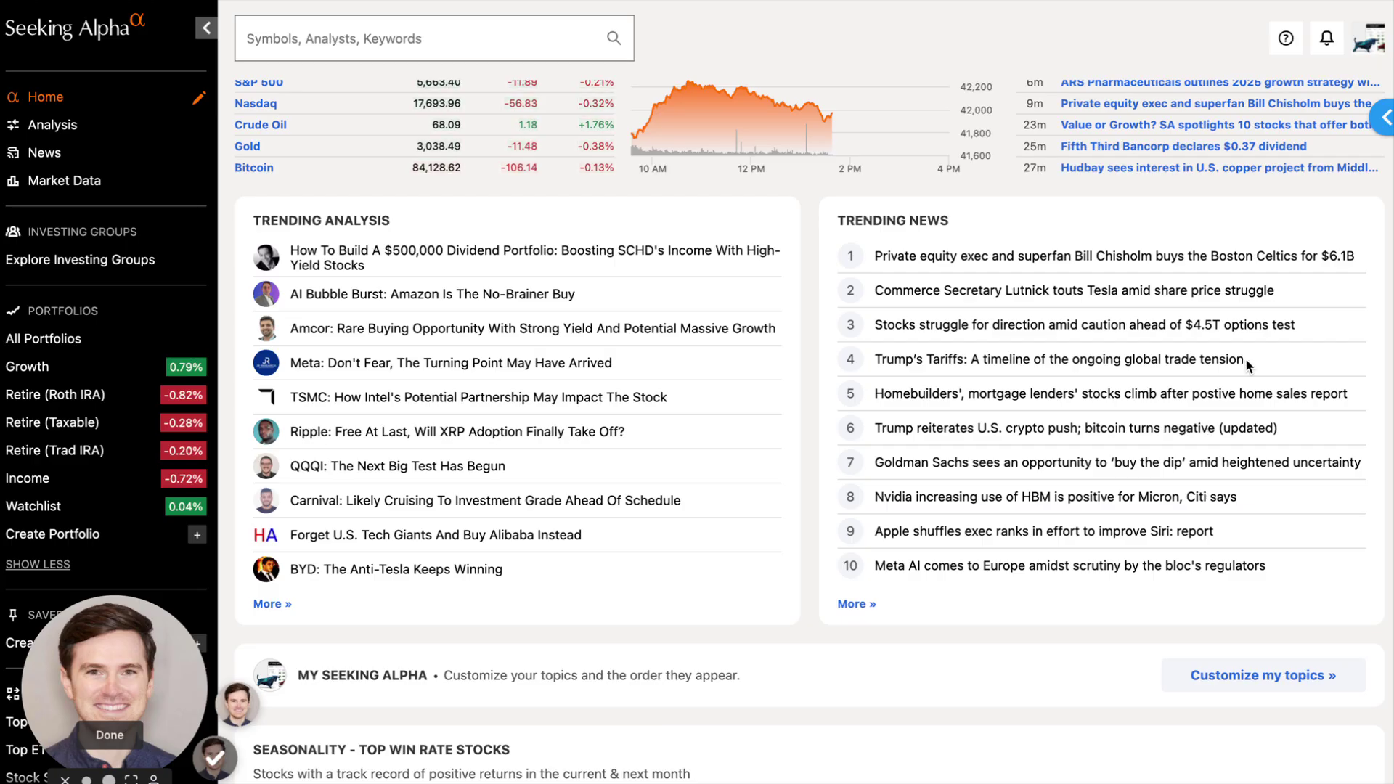
- Review the home page from trending analysis and news through the seasonality, quant rating and dividend stock modules
{"action": "scroll", "coordinate": [1245, 360], "scroll_direction": "down", "scroll_amount": 1}
{"action": "scroll", "coordinate": [1244, 361], "scroll_direction": "up", "scroll_amount": 2}
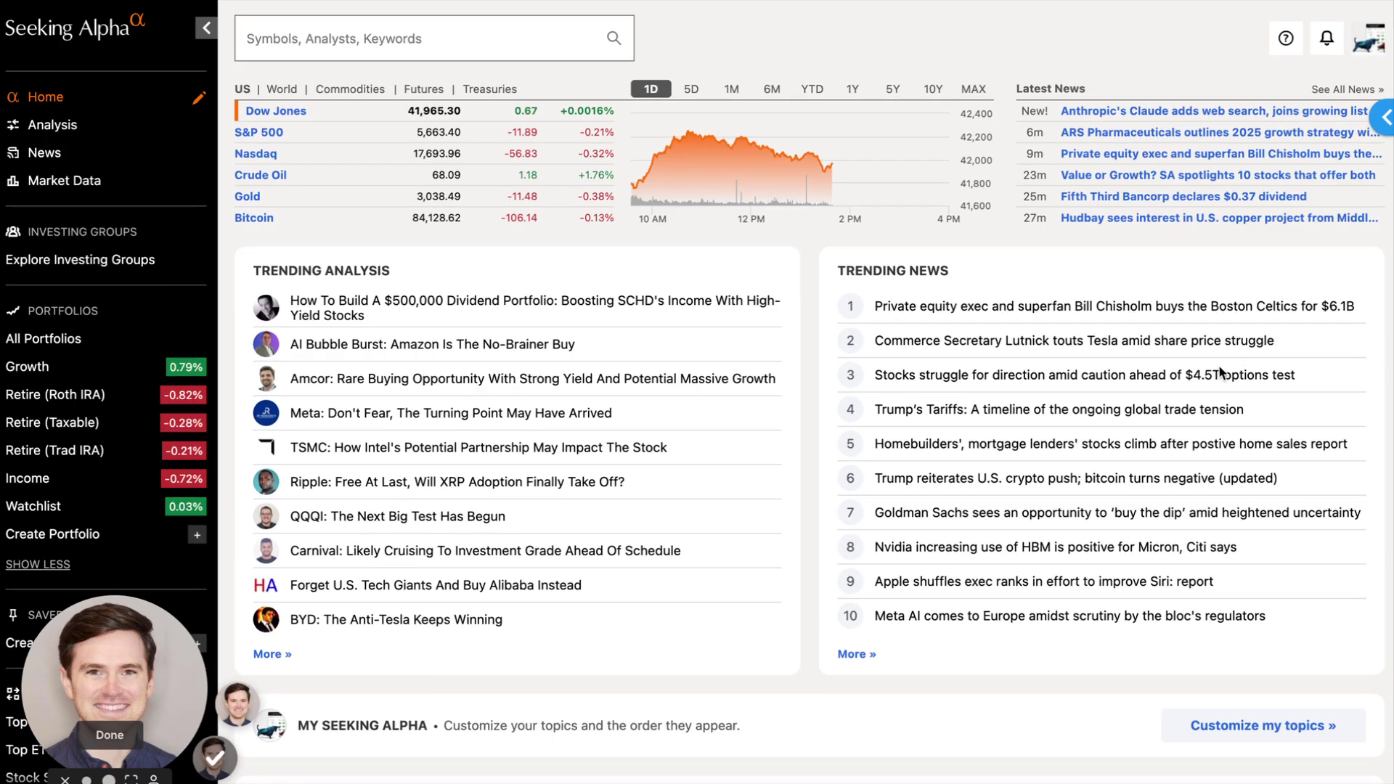
{"action": "scroll", "coordinate": [1213, 374], "scroll_direction": "down", "scroll_amount": 2}
{"action": "scroll", "coordinate": [1211, 374], "scroll_direction": "down", "scroll_amount": 5}
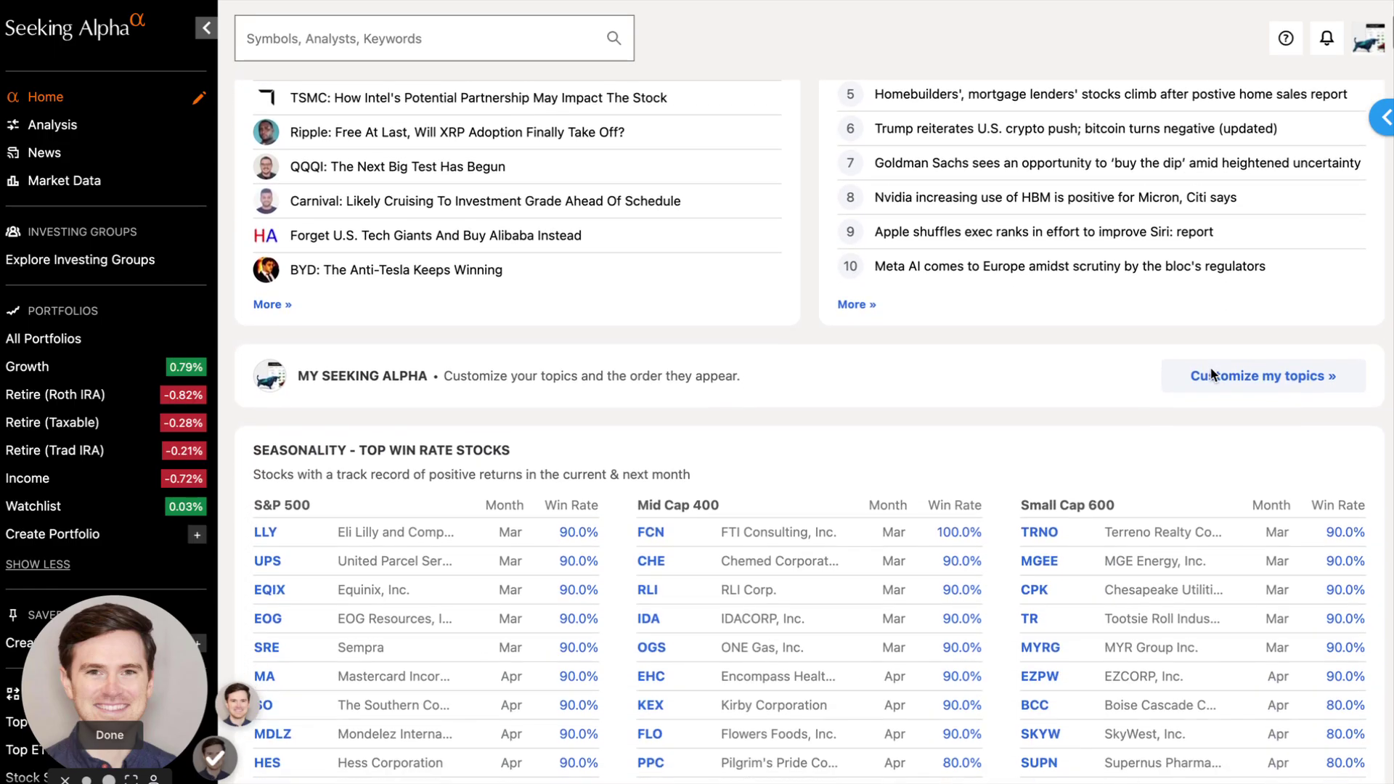
{"action": "scroll", "coordinate": [1212, 374], "scroll_direction": "down", "scroll_amount": 4}
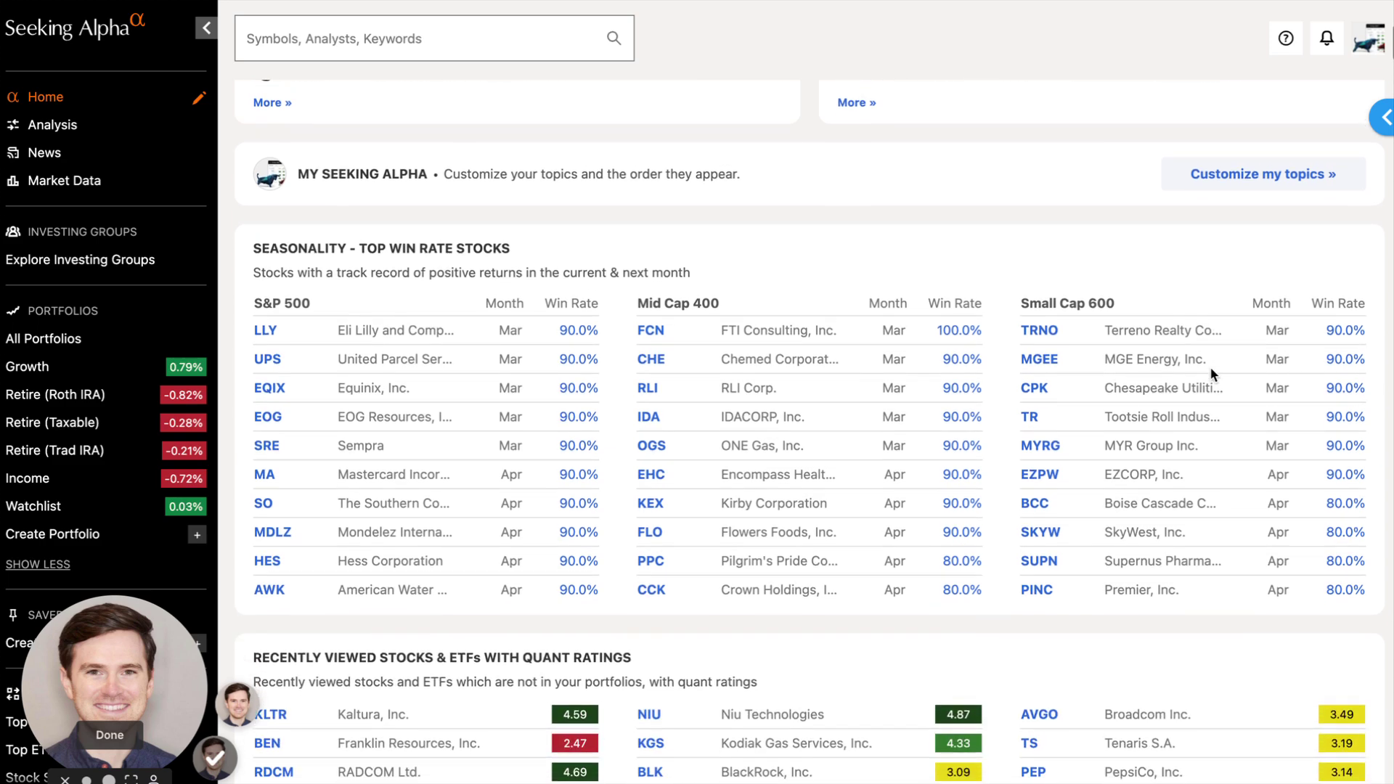
{"action": "scroll", "coordinate": [1210, 375], "scroll_direction": "down", "scroll_amount": 5}
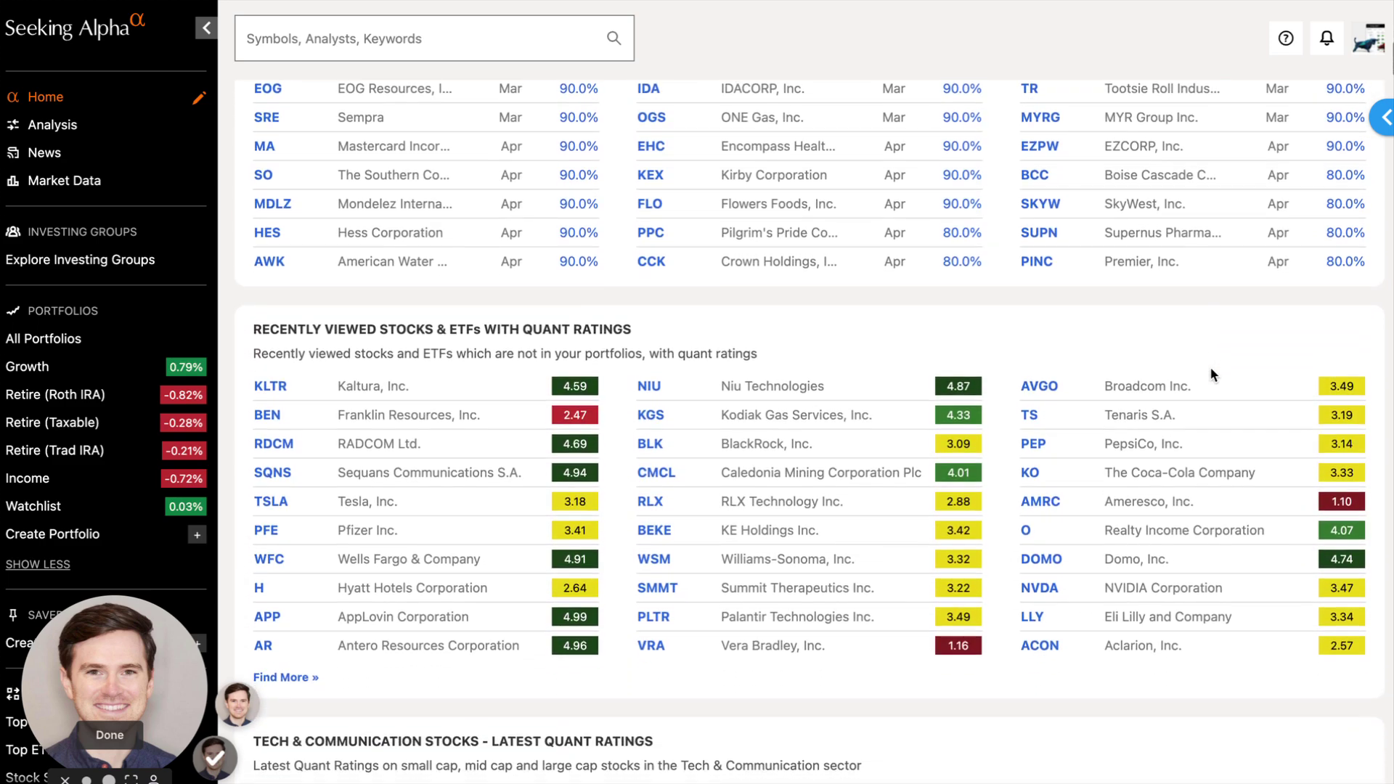
{"action": "scroll", "coordinate": [1210, 374], "scroll_direction": "down", "scroll_amount": 1}
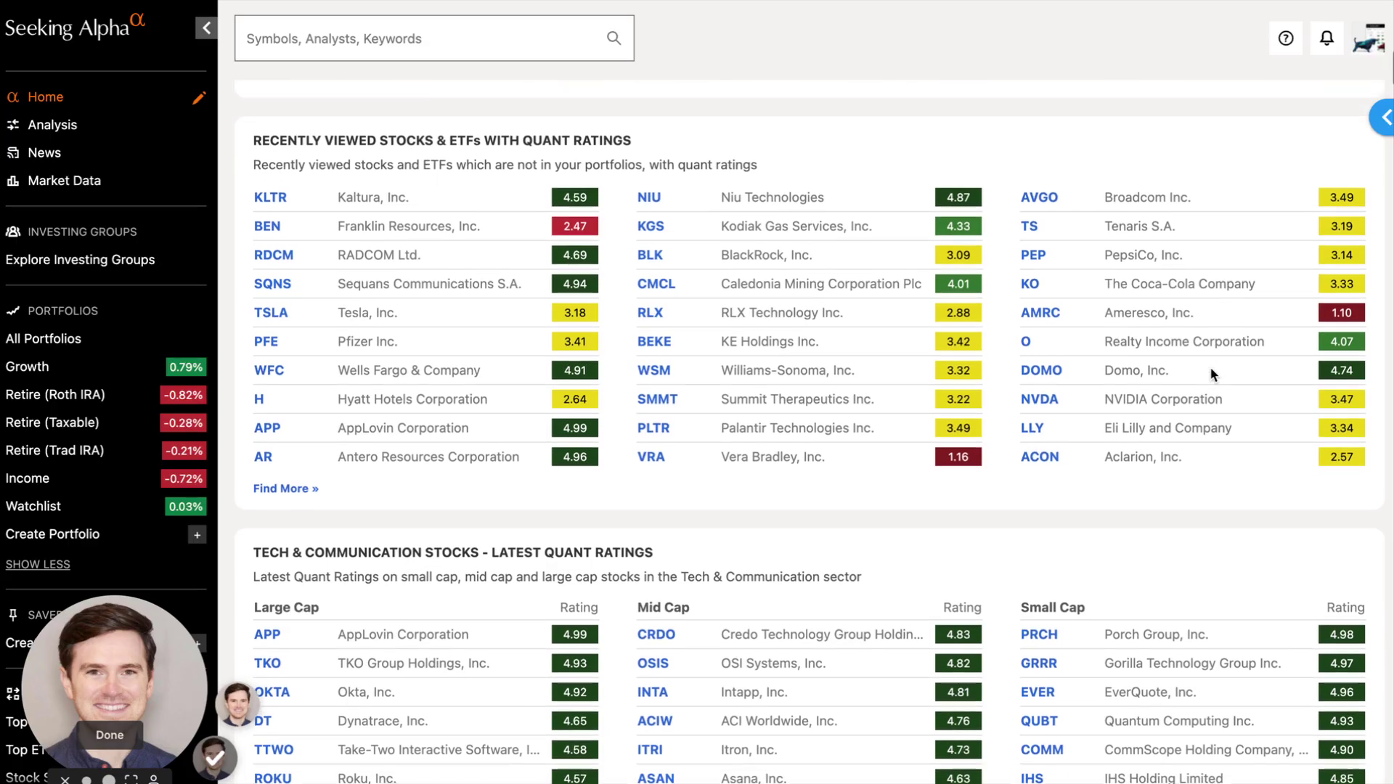
{"action": "scroll", "coordinate": [1211, 374], "scroll_direction": "down", "scroll_amount": 5}
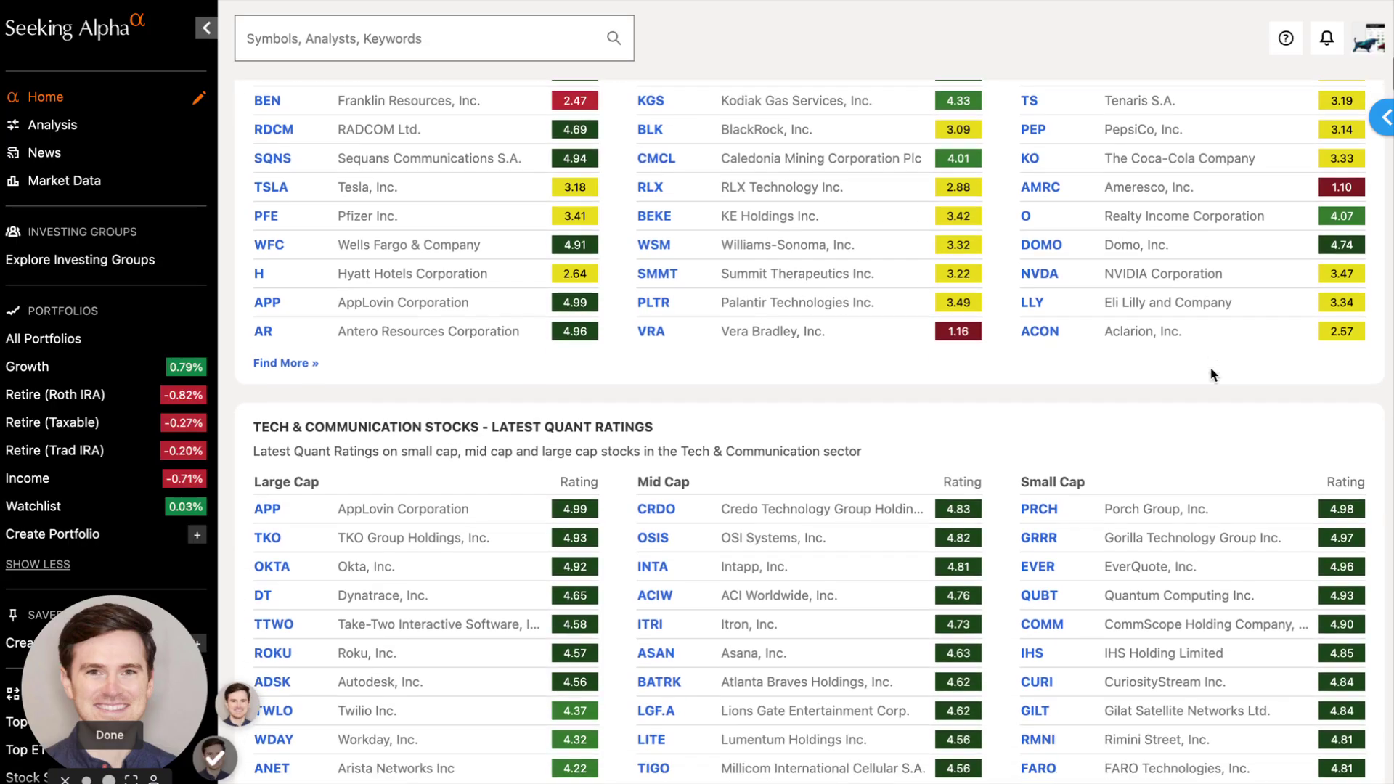
{"action": "scroll", "coordinate": [1211, 374], "scroll_direction": "down", "scroll_amount": 1}
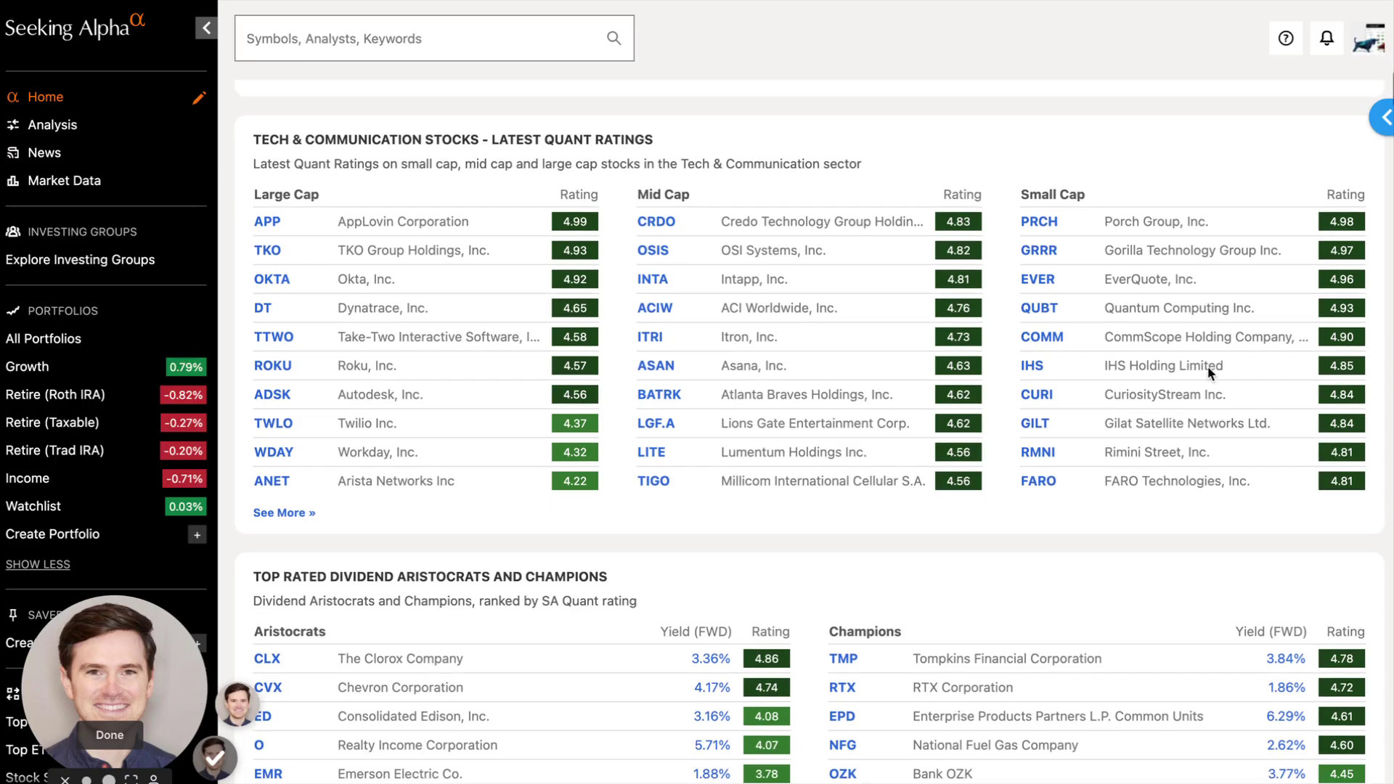
{"action": "scroll", "coordinate": [601, 206], "scroll_direction": "down", "scroll_amount": 4}
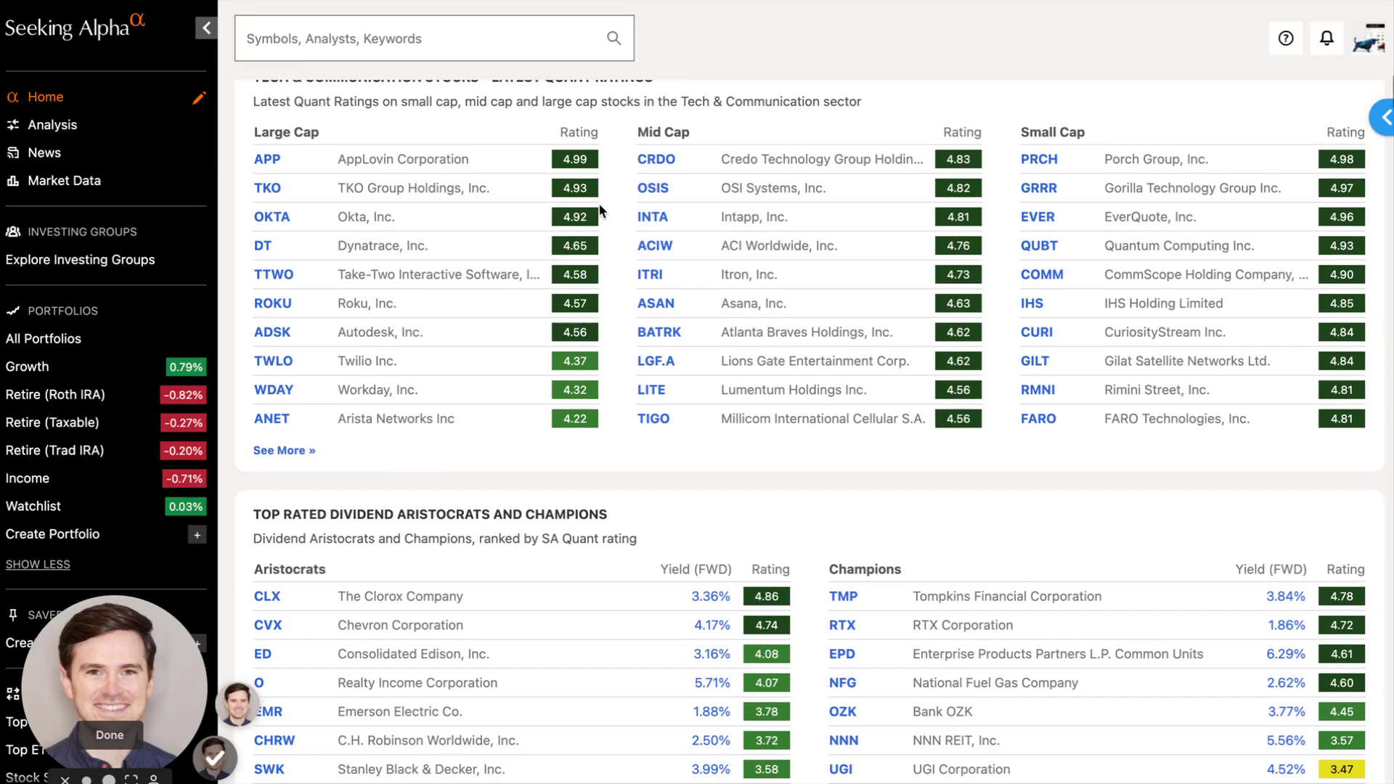
{"action": "scroll", "coordinate": [610, 218], "scroll_direction": "down", "scroll_amount": 1}
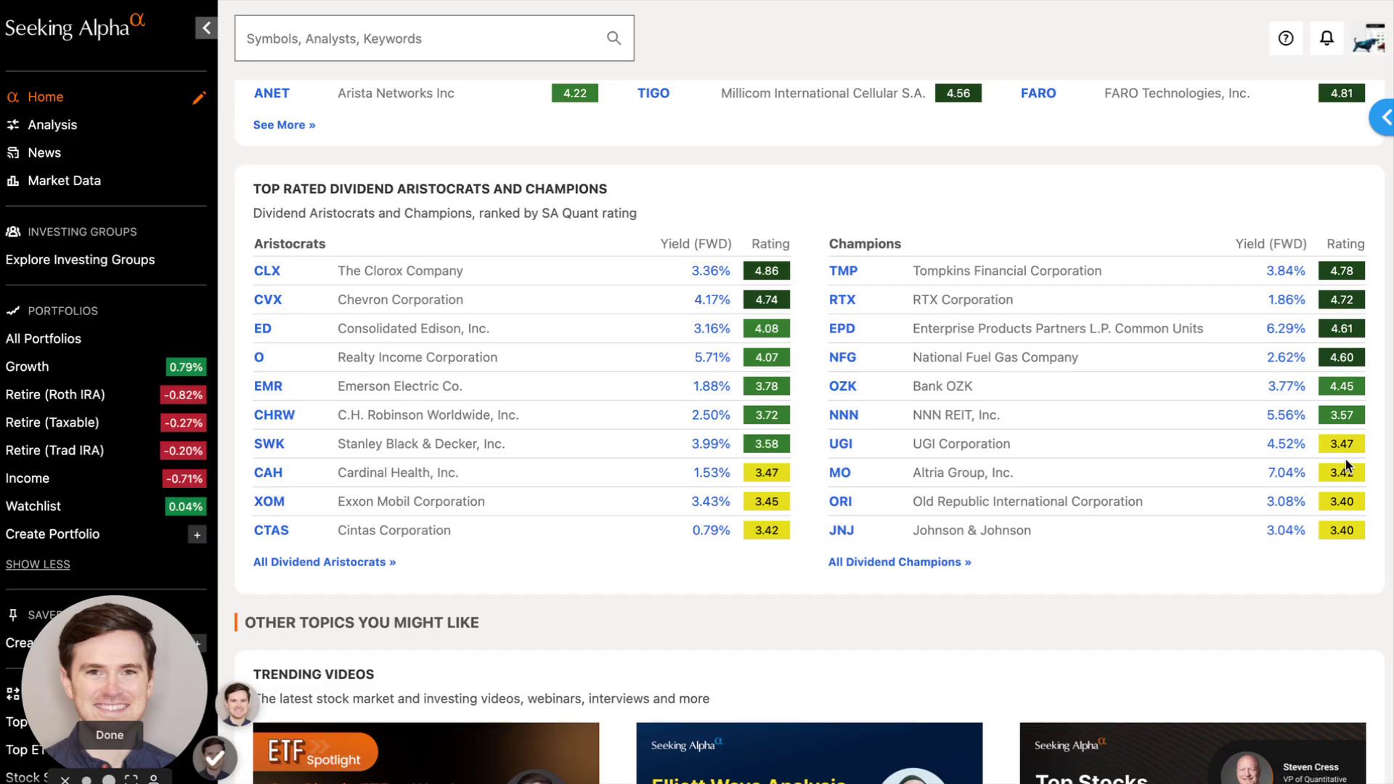
- Add the Small Cap Latest Strong Buys module from the Top Stocks category to the home page and place it first among the selected modules
{"action": "scroll", "coordinate": [1258, 427], "scroll_direction": "up", "scroll_amount": 3}
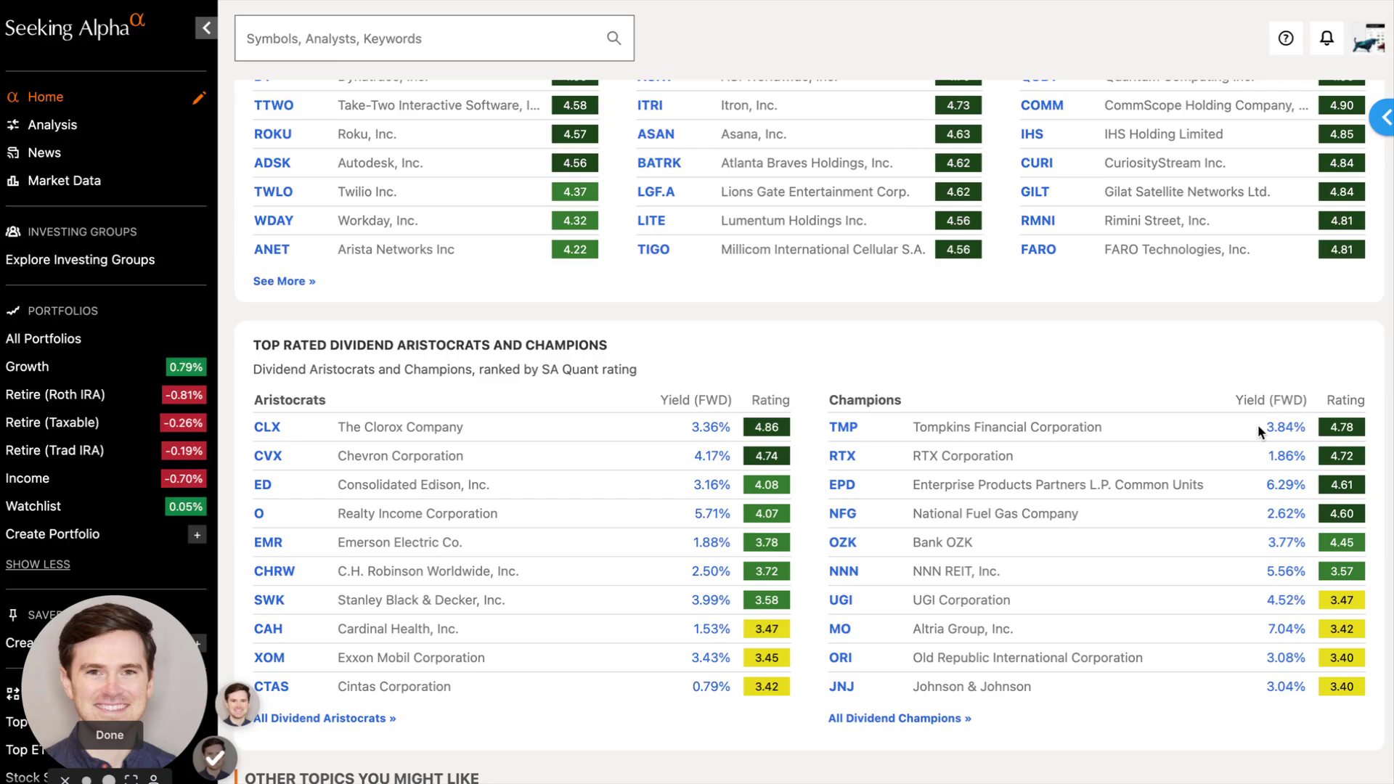
{"action": "scroll", "coordinate": [1259, 428], "scroll_direction": "up", "scroll_amount": 4}
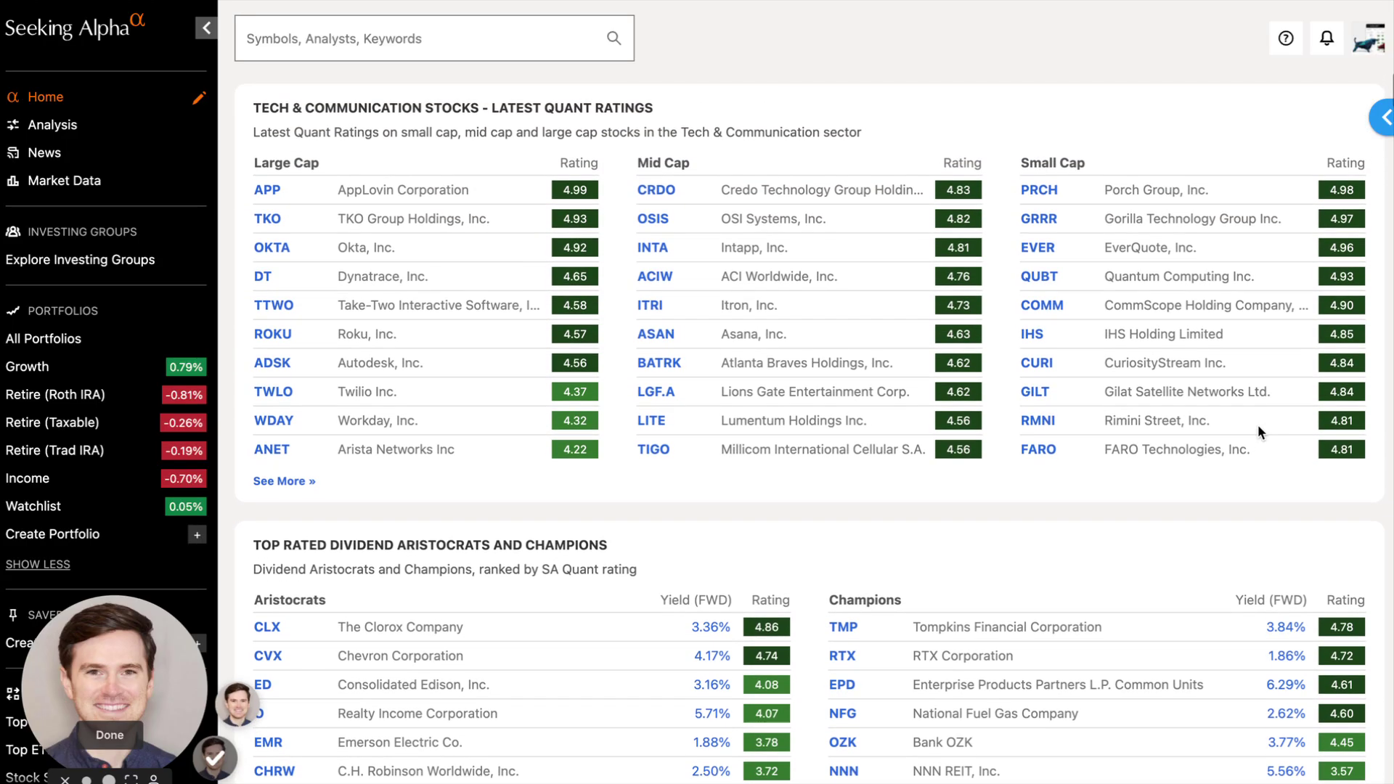
{"action": "scroll", "coordinate": [1257, 425], "scroll_direction": "up", "scroll_amount": 10}
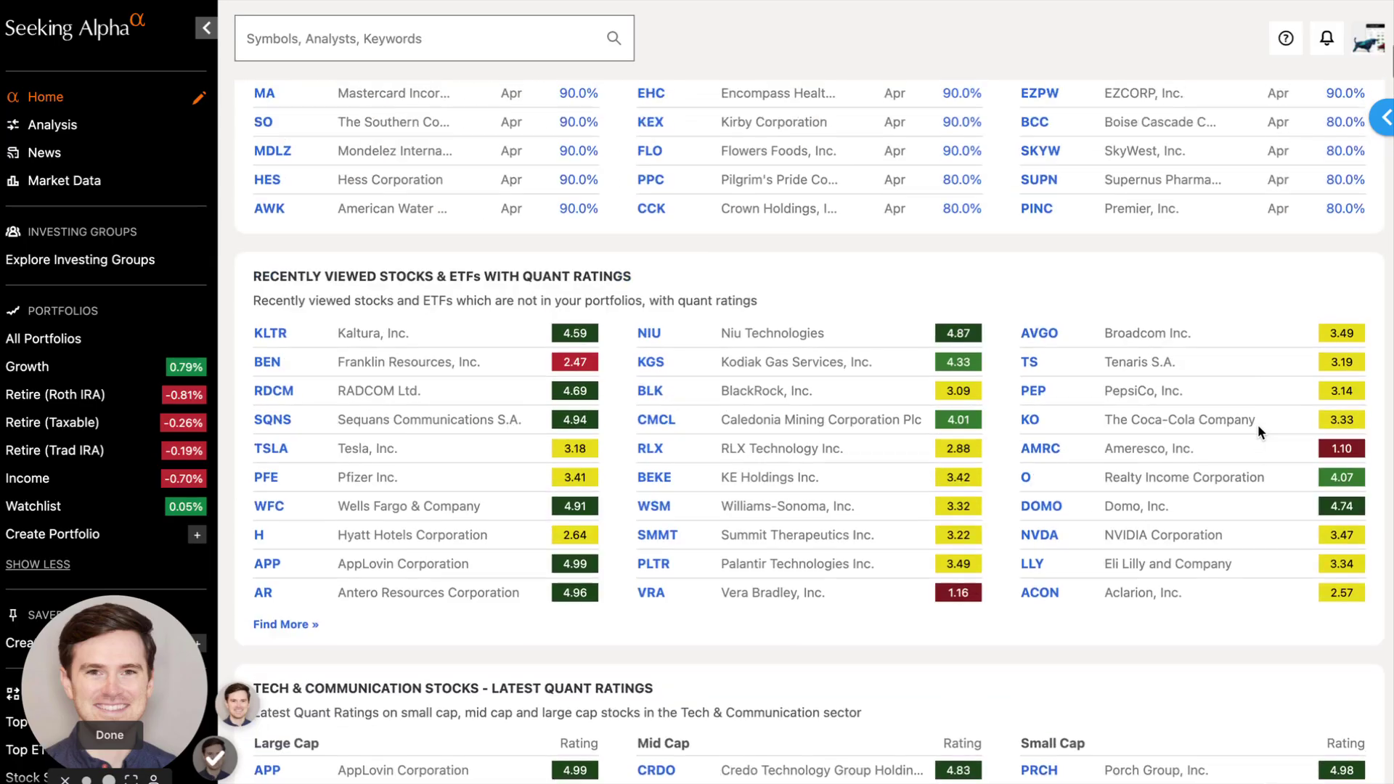
{"action": "scroll", "coordinate": [1258, 424], "scroll_direction": "up", "scroll_amount": 10}
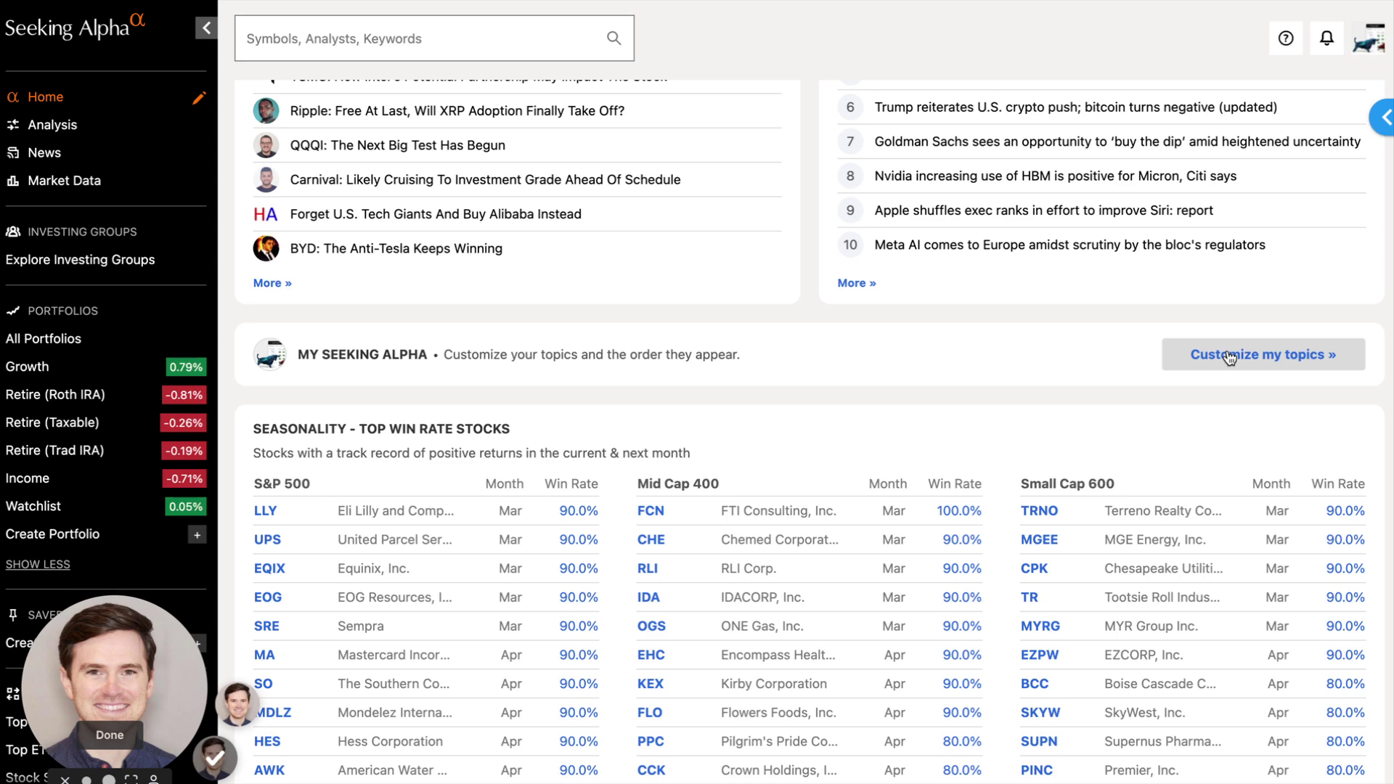
{"action": "left_click", "coordinate": [1228, 357]}
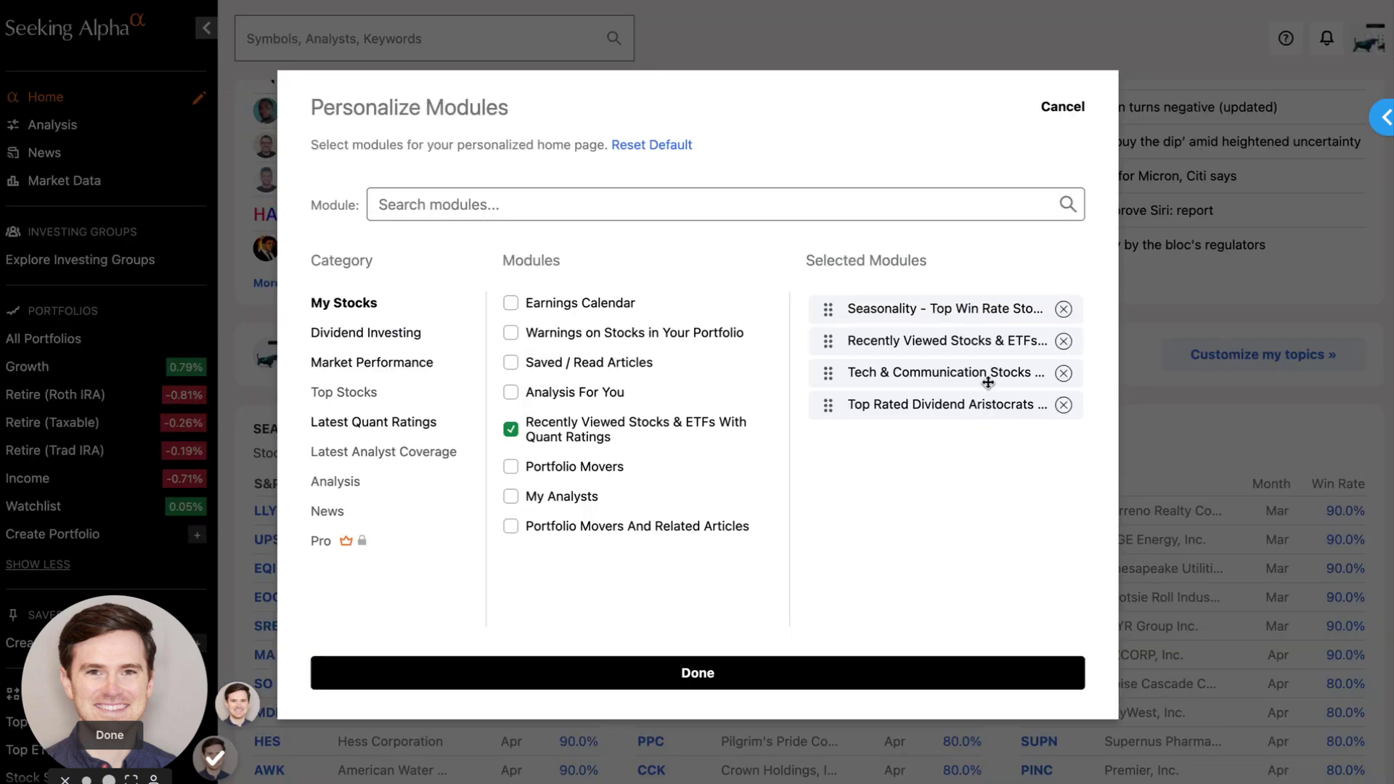
{"action": "left_click", "coordinate": [342, 334]}
{"action": "left_click", "coordinate": [341, 364]}
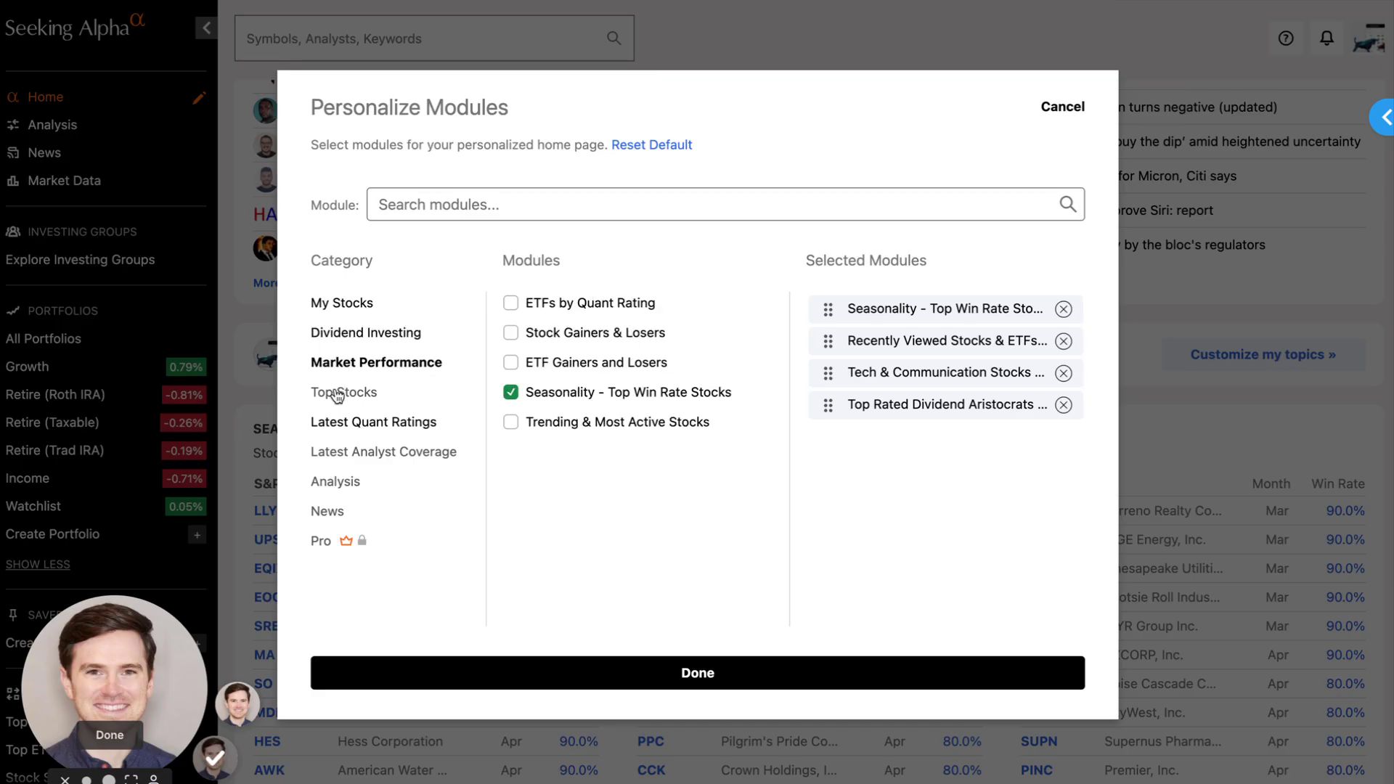
{"action": "left_click", "coordinate": [336, 395]}
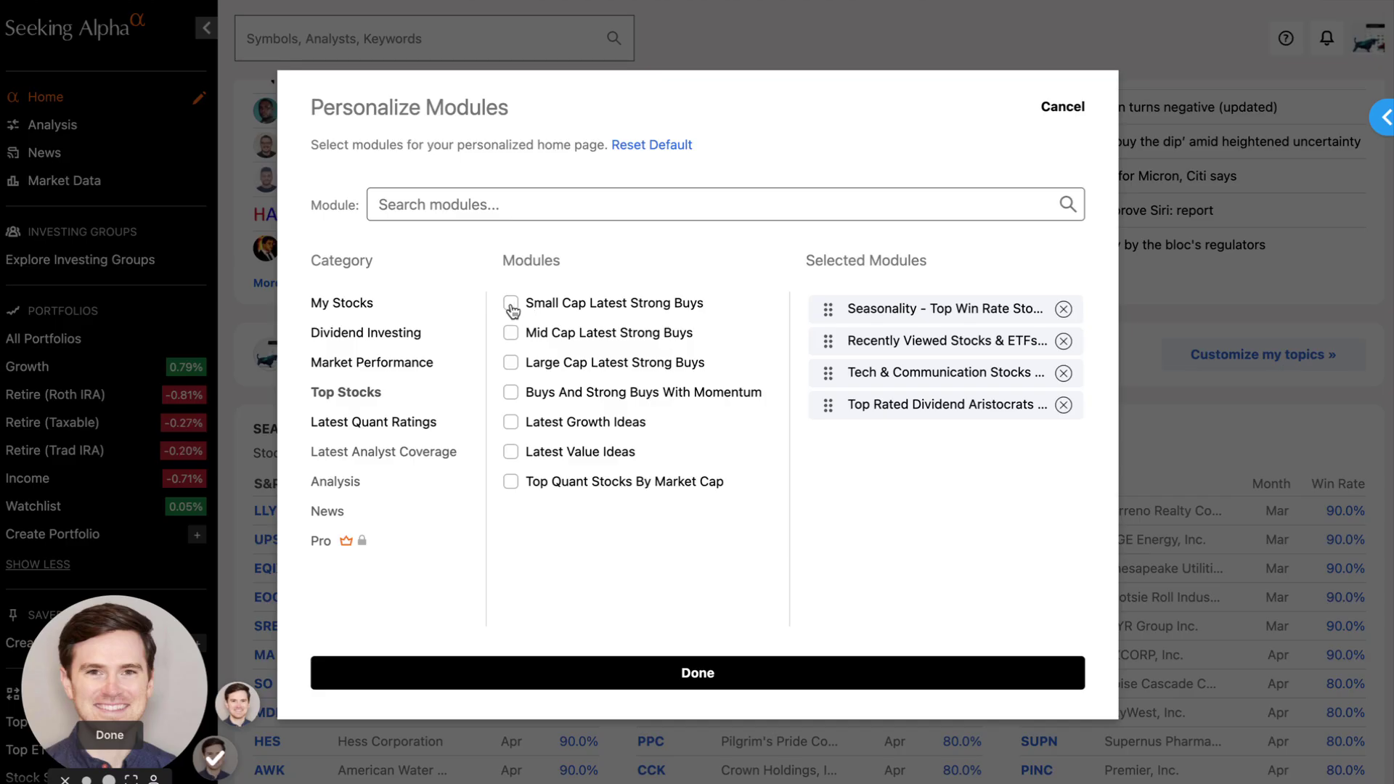
{"action": "left_click", "coordinate": [511, 305]}
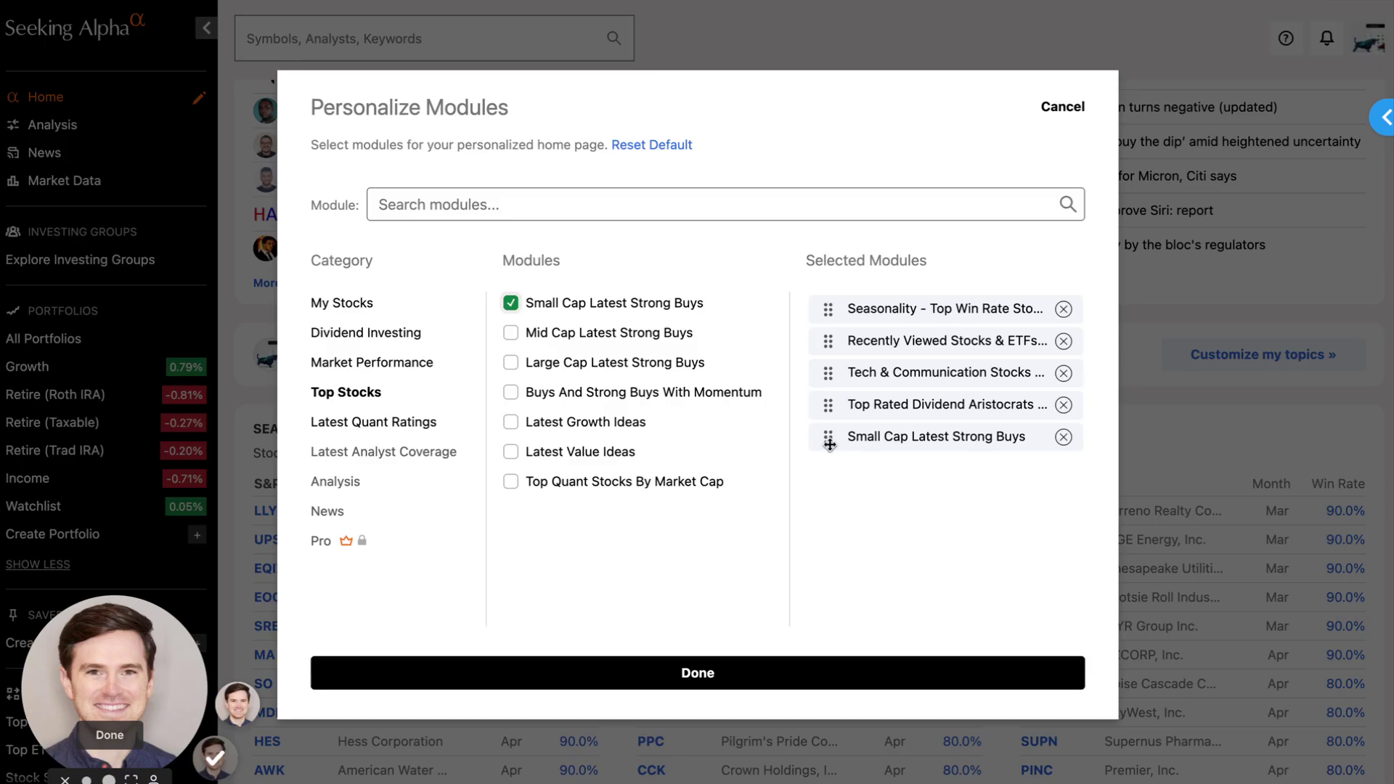
{"action": "left_click_drag", "start_coordinate": [824, 436], "coordinate": [825, 308]}
{"action": "left_click", "coordinate": [760, 669]}
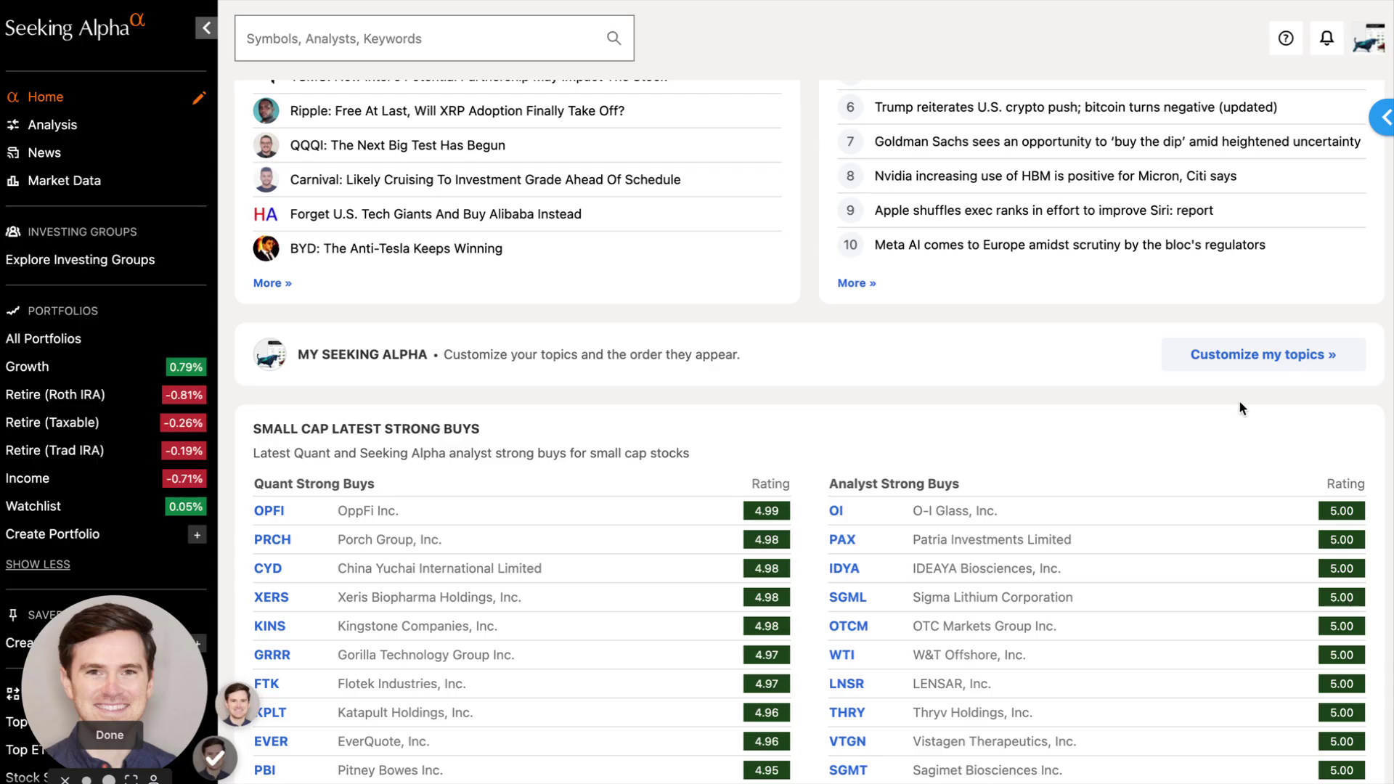
- Open the full list of top-rated technology stocks from the home page's Tech & Communication Stocks module
{"action": "scroll", "coordinate": [1206, 397], "scroll_direction": "down", "scroll_amount": 1}
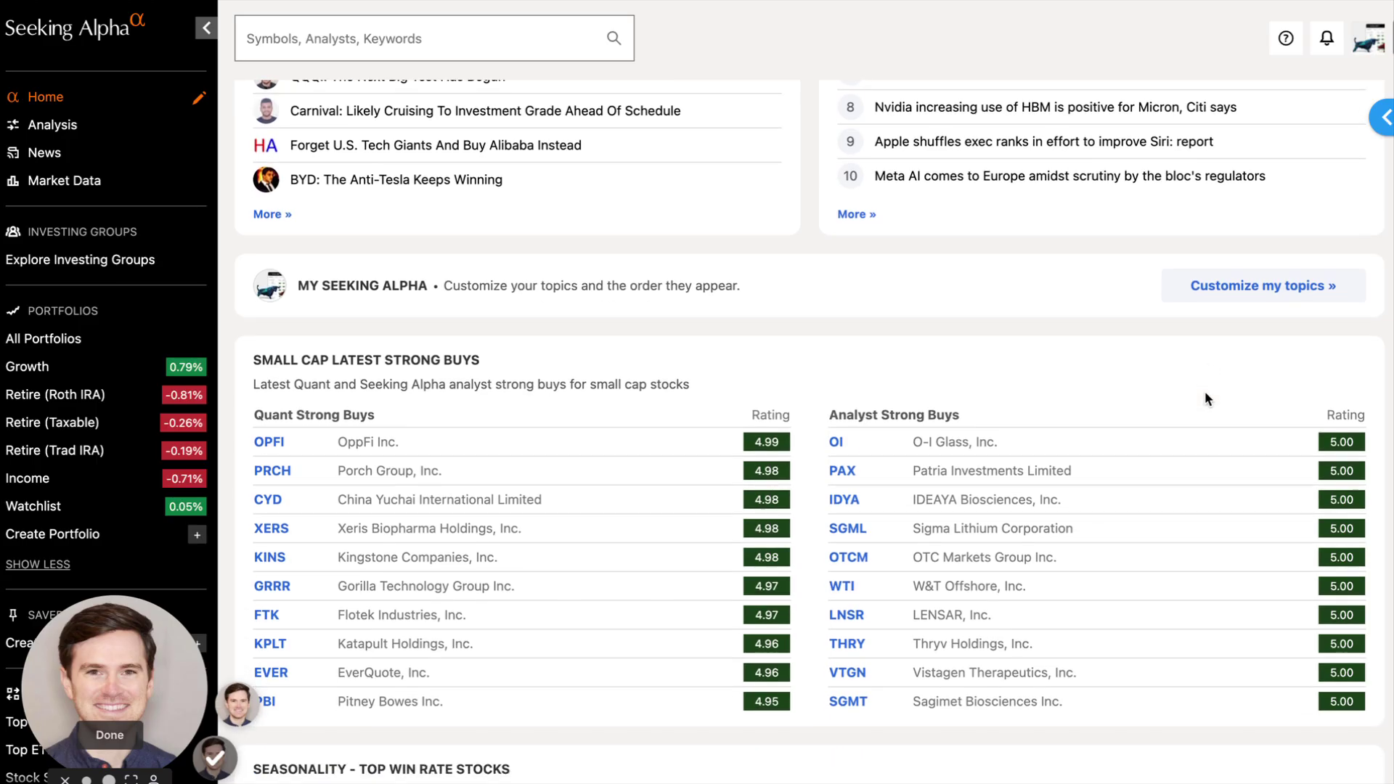
{"action": "scroll", "coordinate": [1205, 393], "scroll_direction": "down", "scroll_amount": 5}
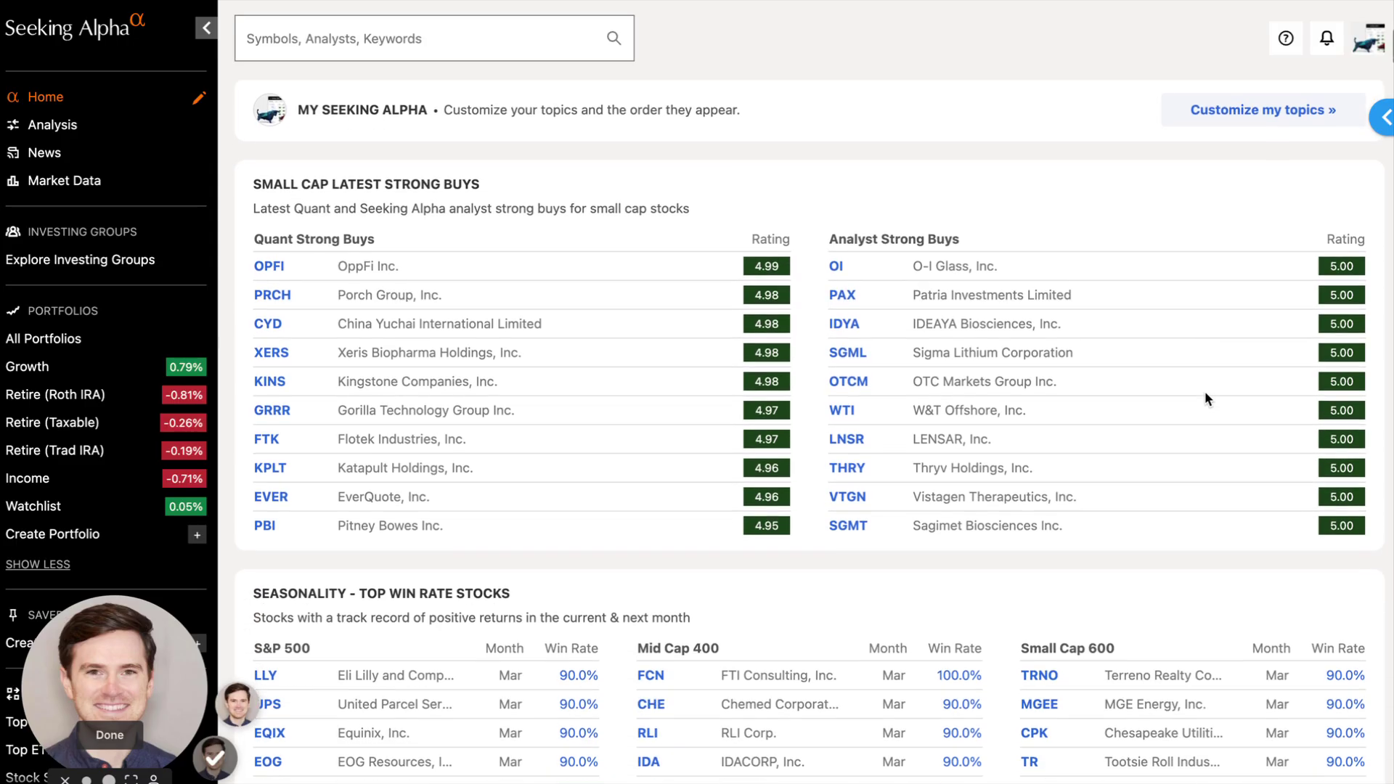
{"action": "scroll", "coordinate": [1206, 395], "scroll_direction": "down", "scroll_amount": 3}
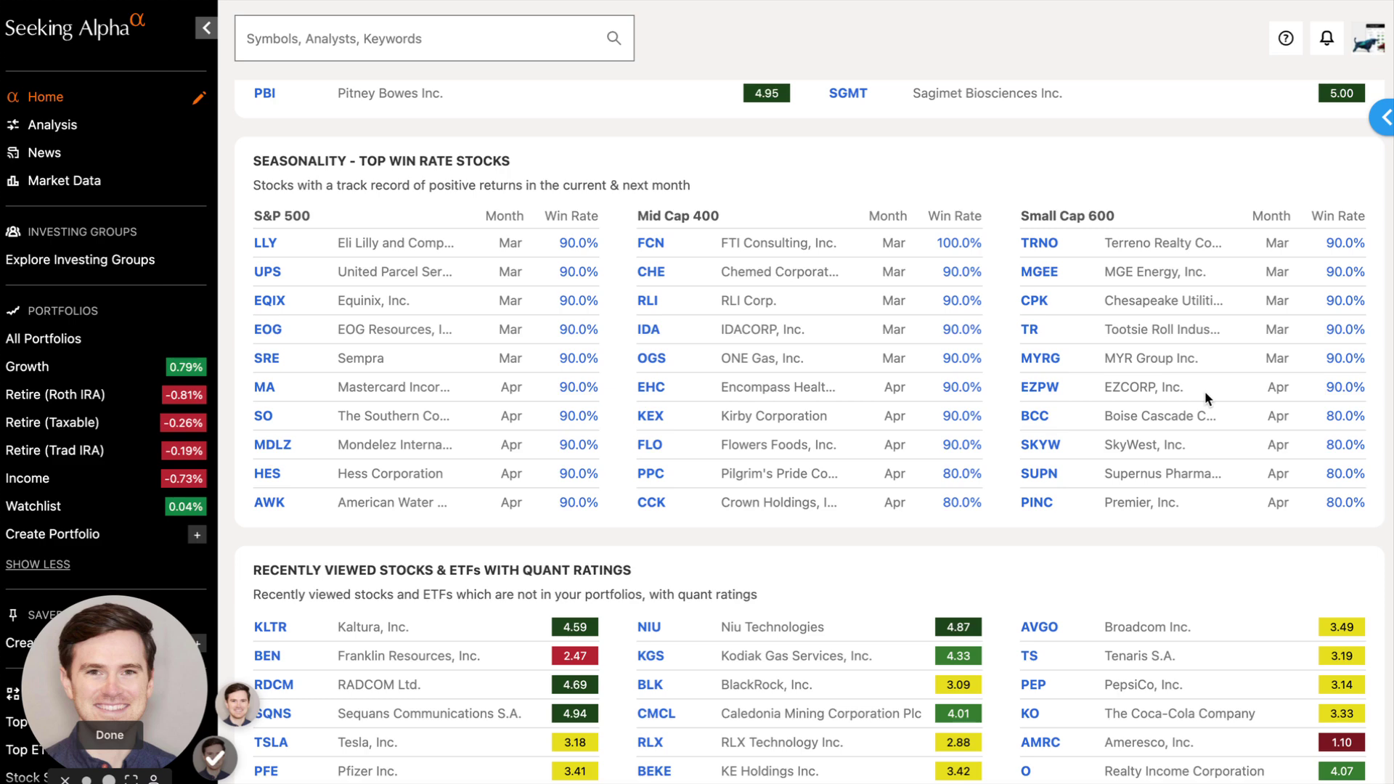
{"action": "scroll", "coordinate": [1206, 396], "scroll_direction": "down", "scroll_amount": 8}
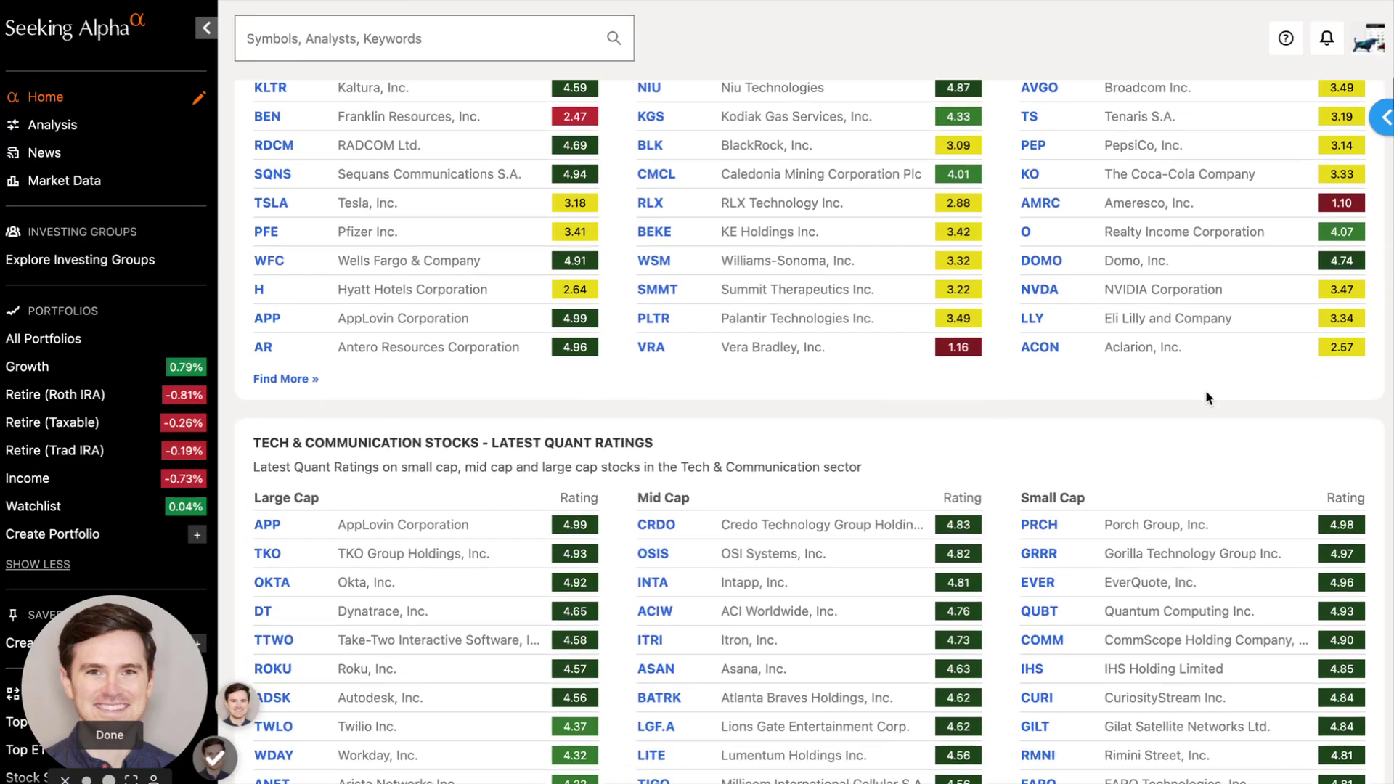
{"action": "scroll", "coordinate": [1206, 393], "scroll_direction": "down", "scroll_amount": 4}
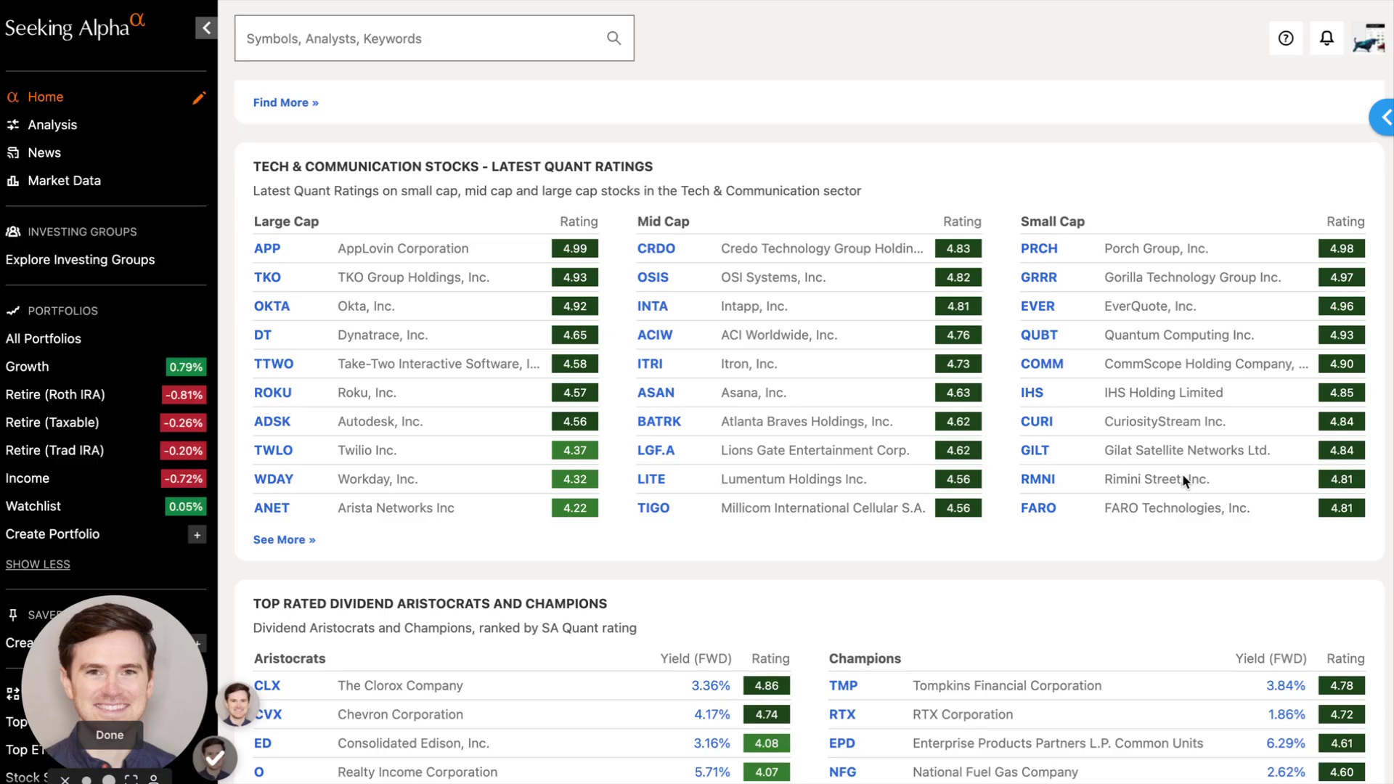
{"action": "scroll", "coordinate": [1183, 472], "scroll_direction": "down", "scroll_amount": 1}
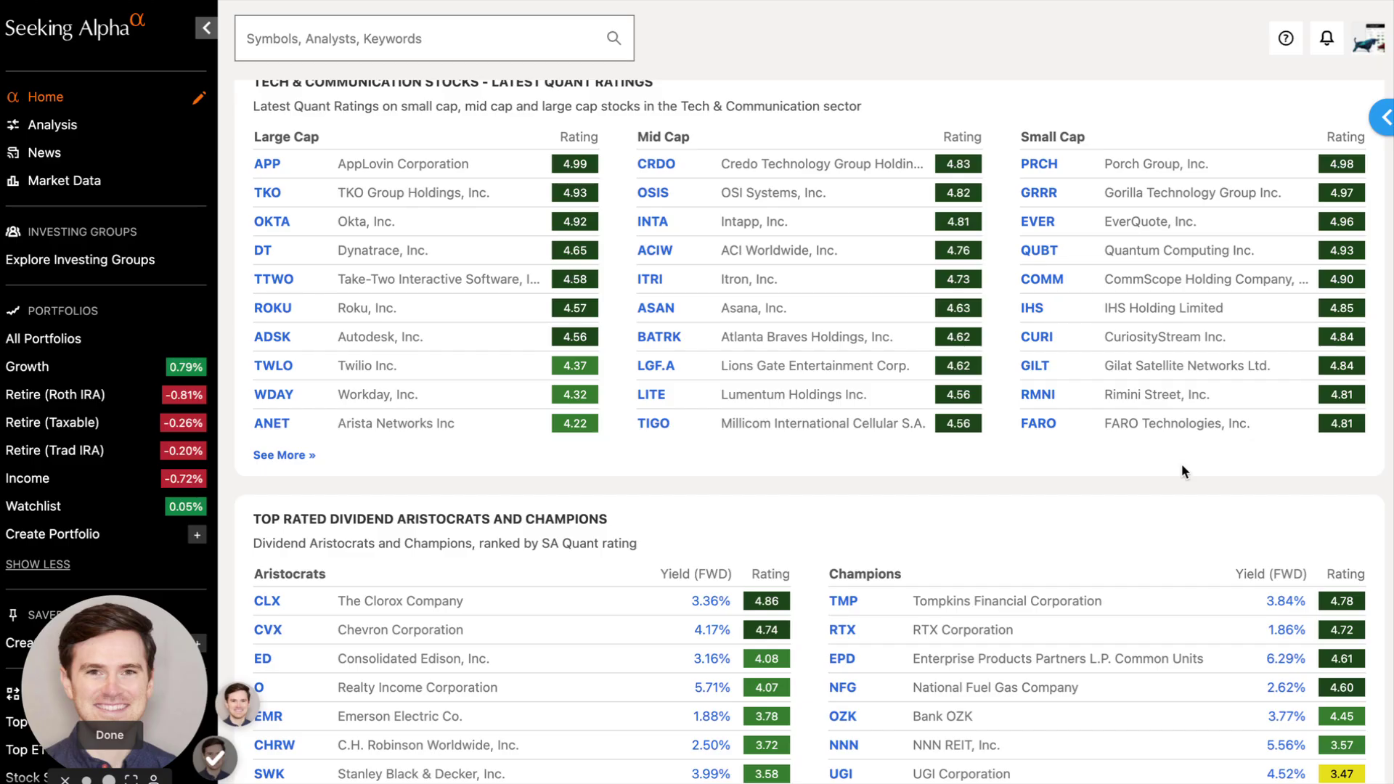
{"action": "scroll", "coordinate": [1130, 472], "scroll_direction": "up", "scroll_amount": 1}
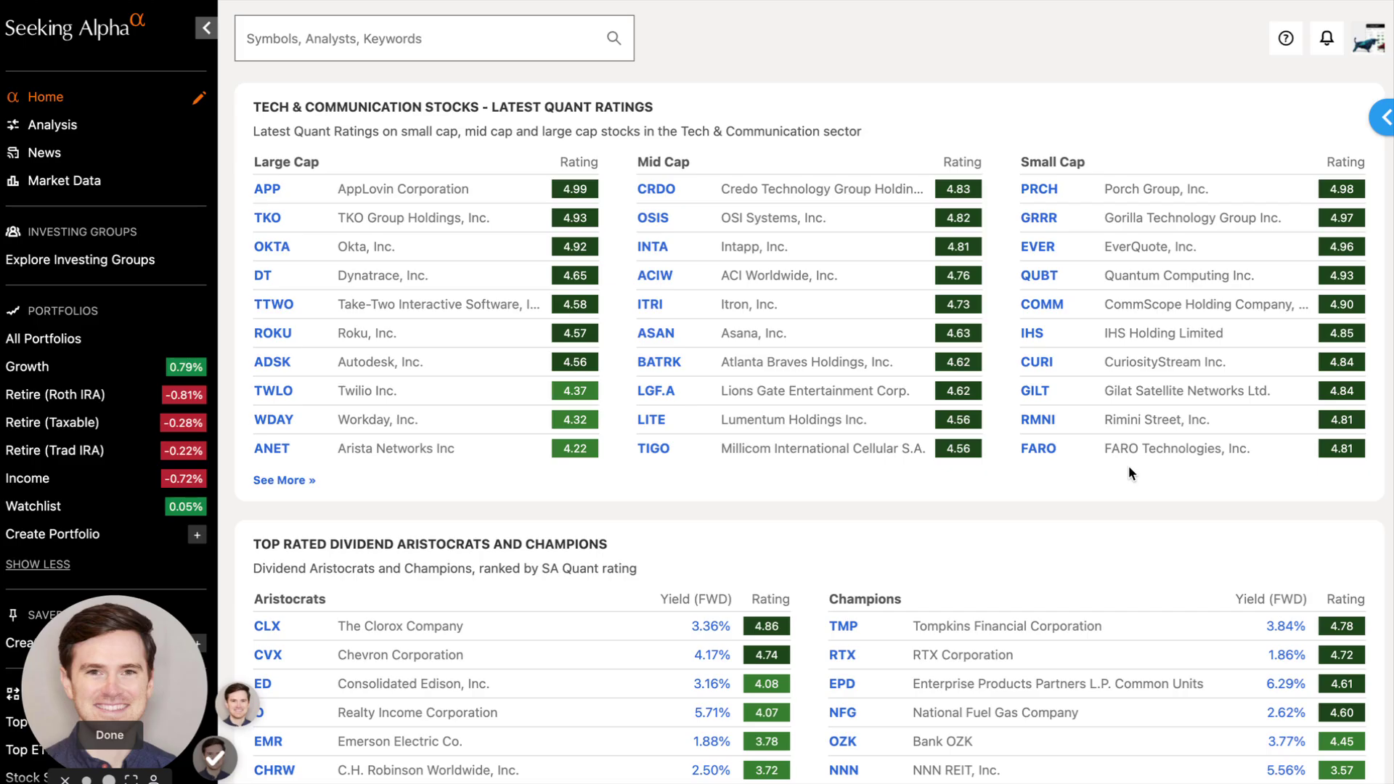
{"action": "left_click", "coordinate": [282, 480]}
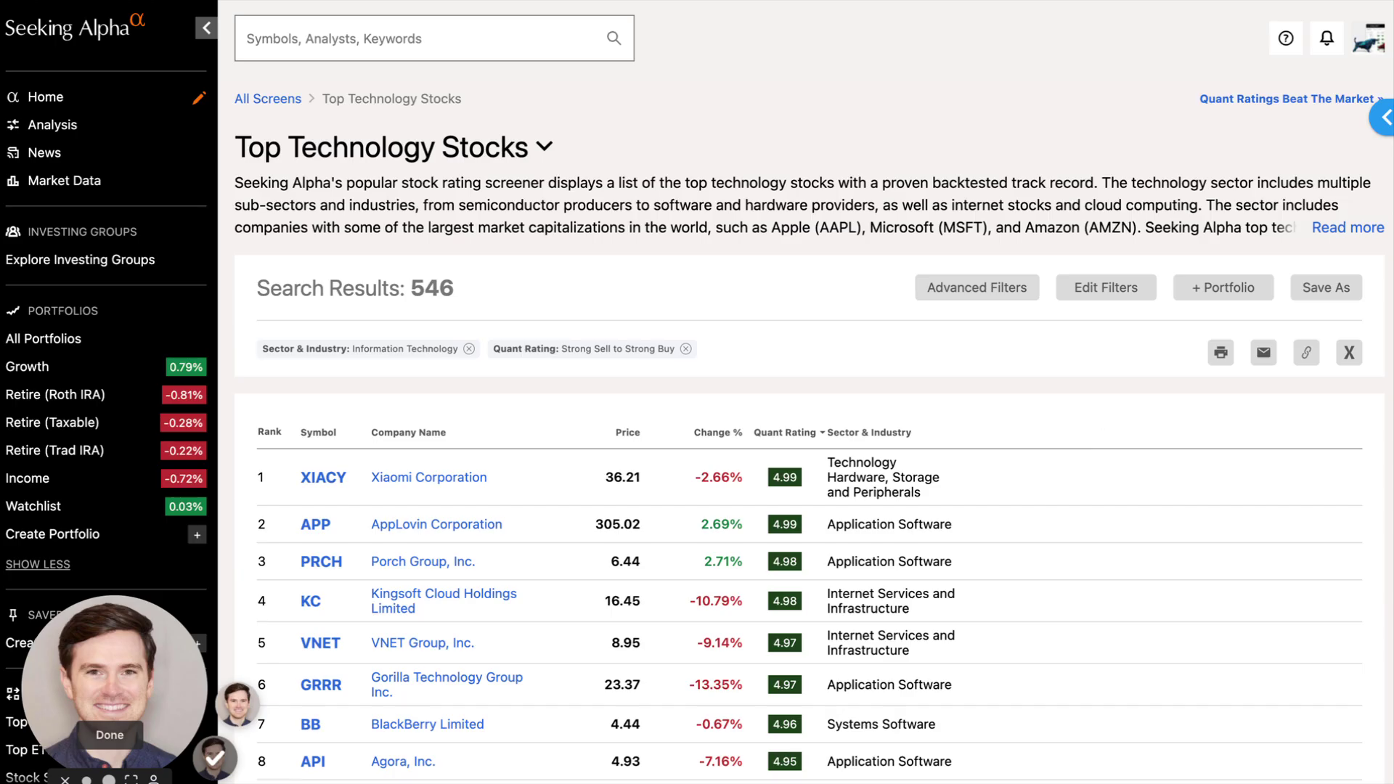
- Edit the technology stock screen's Quant Rating filter to range from 4.51 to 5.00, Strong Buy only
{"action": "scroll", "coordinate": [109, 363], "scroll_direction": "down", "scroll_amount": 3}
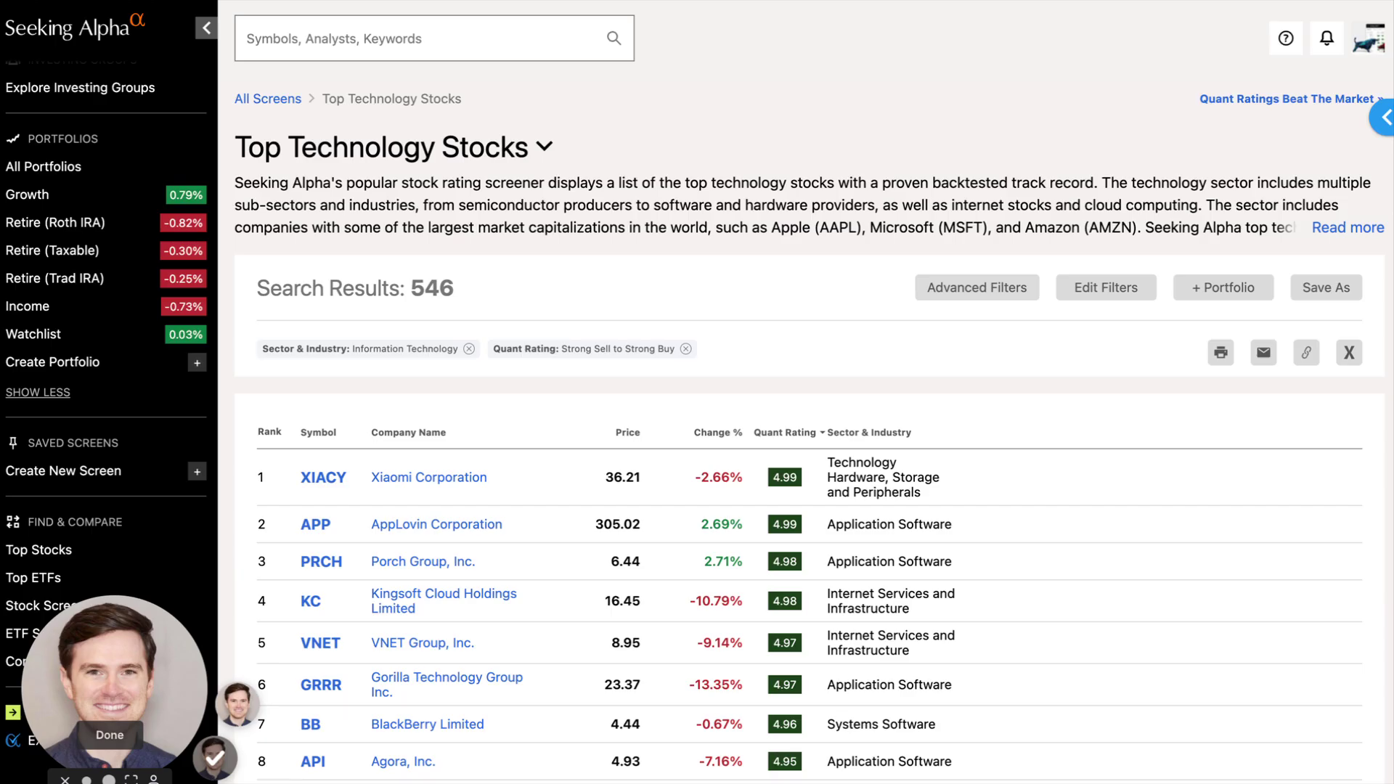
{"action": "left_click", "coordinate": [579, 351]}
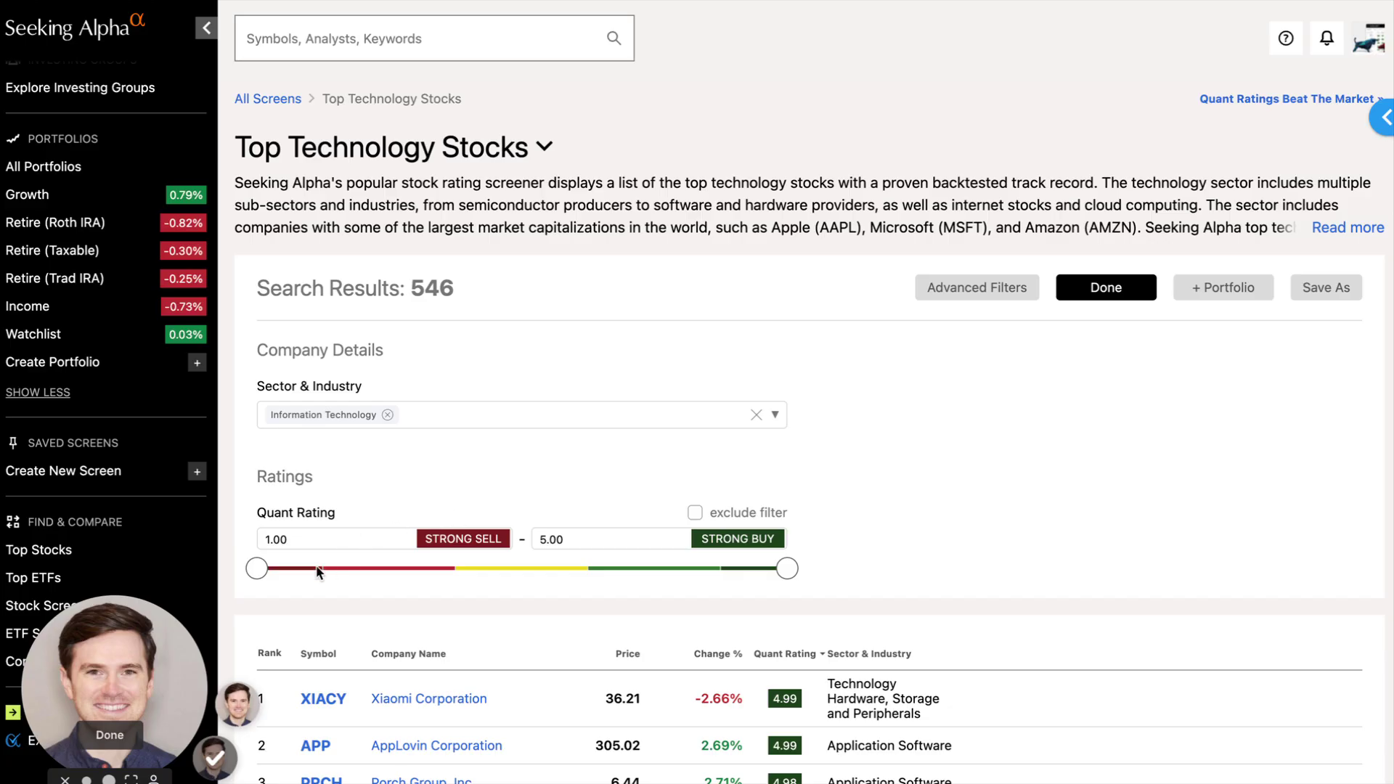
{"action": "left_click_drag", "start_coordinate": [254, 569], "coordinate": [720, 578]}
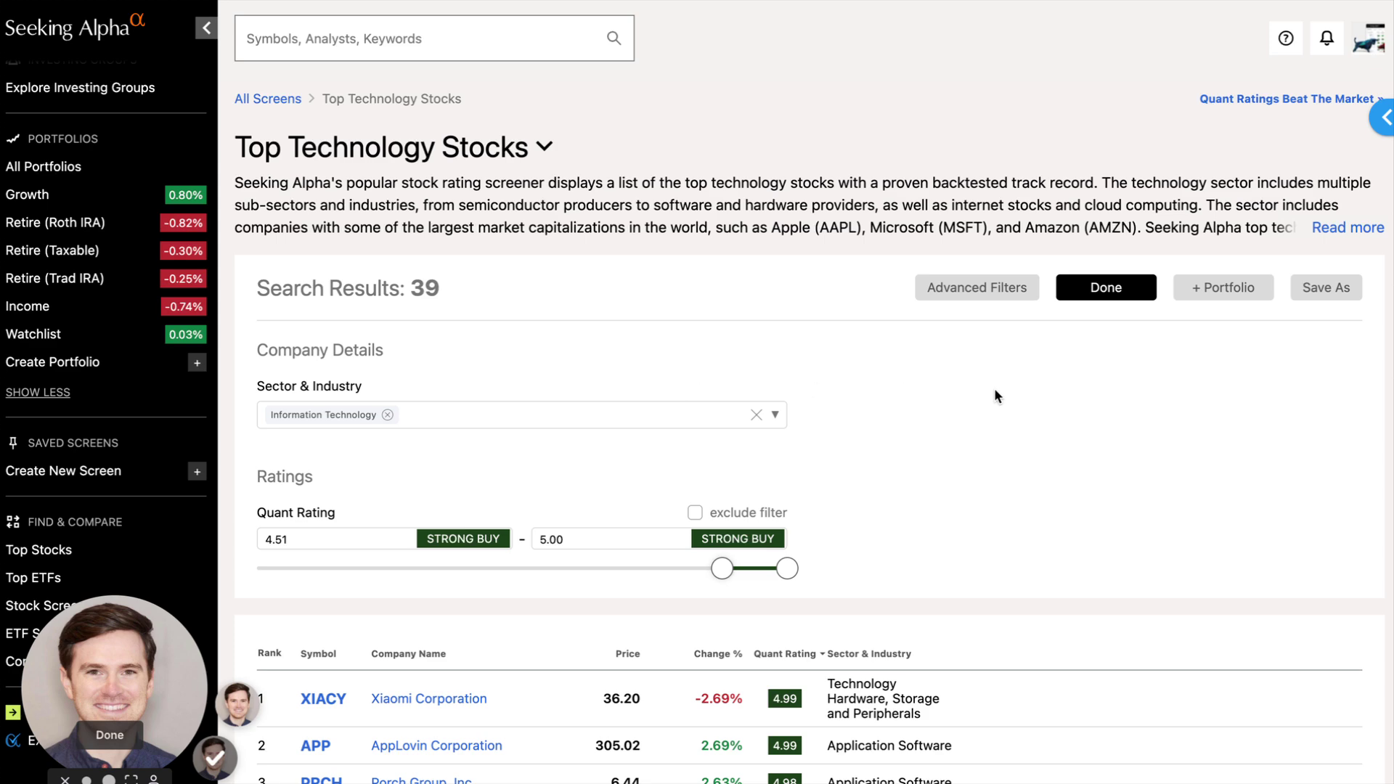
- Find the Short Interest filter by searching for "short" in the advanced filters and add it to the stock screen
{"action": "left_click", "coordinate": [963, 304]}
{"action": "left_click", "coordinate": [683, 155]}
{"action": "type", "text": "short"}
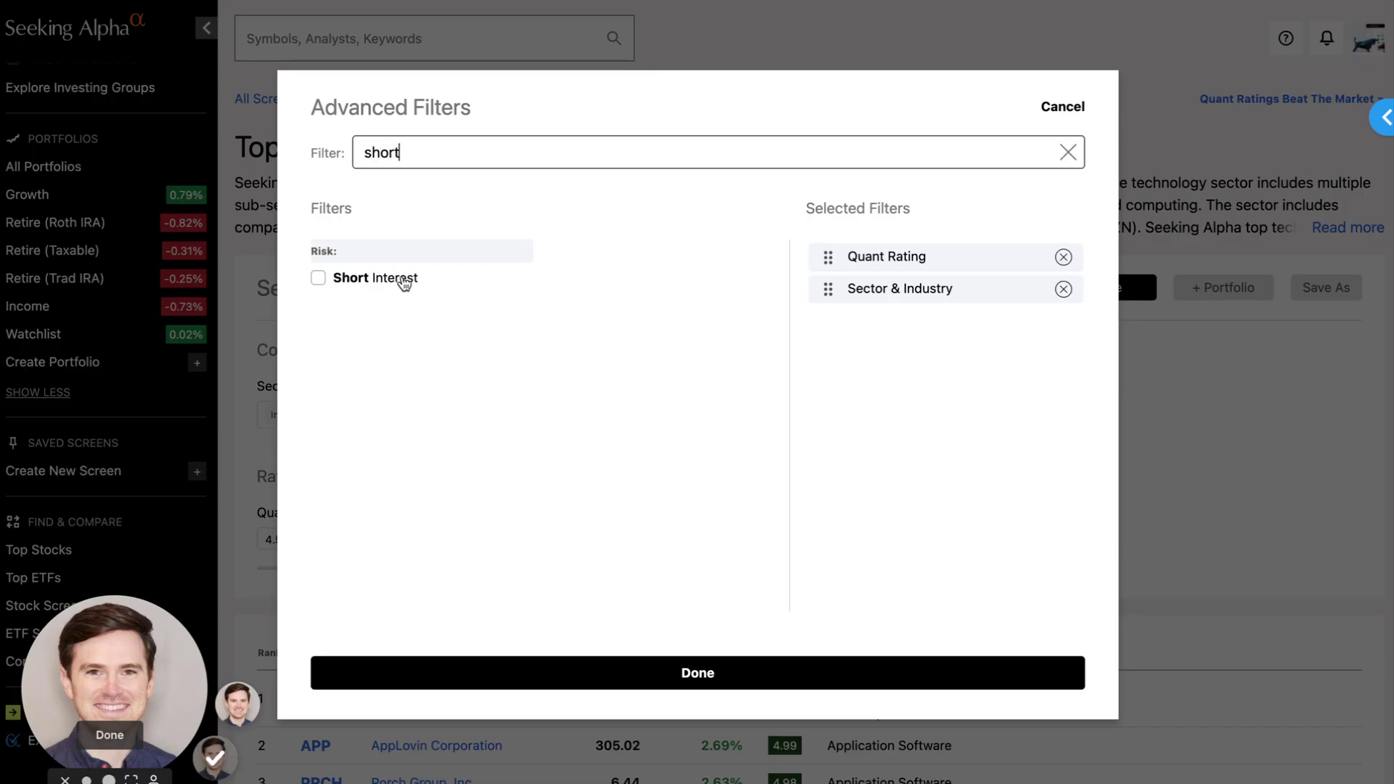
{"action": "left_click", "coordinate": [403, 283]}
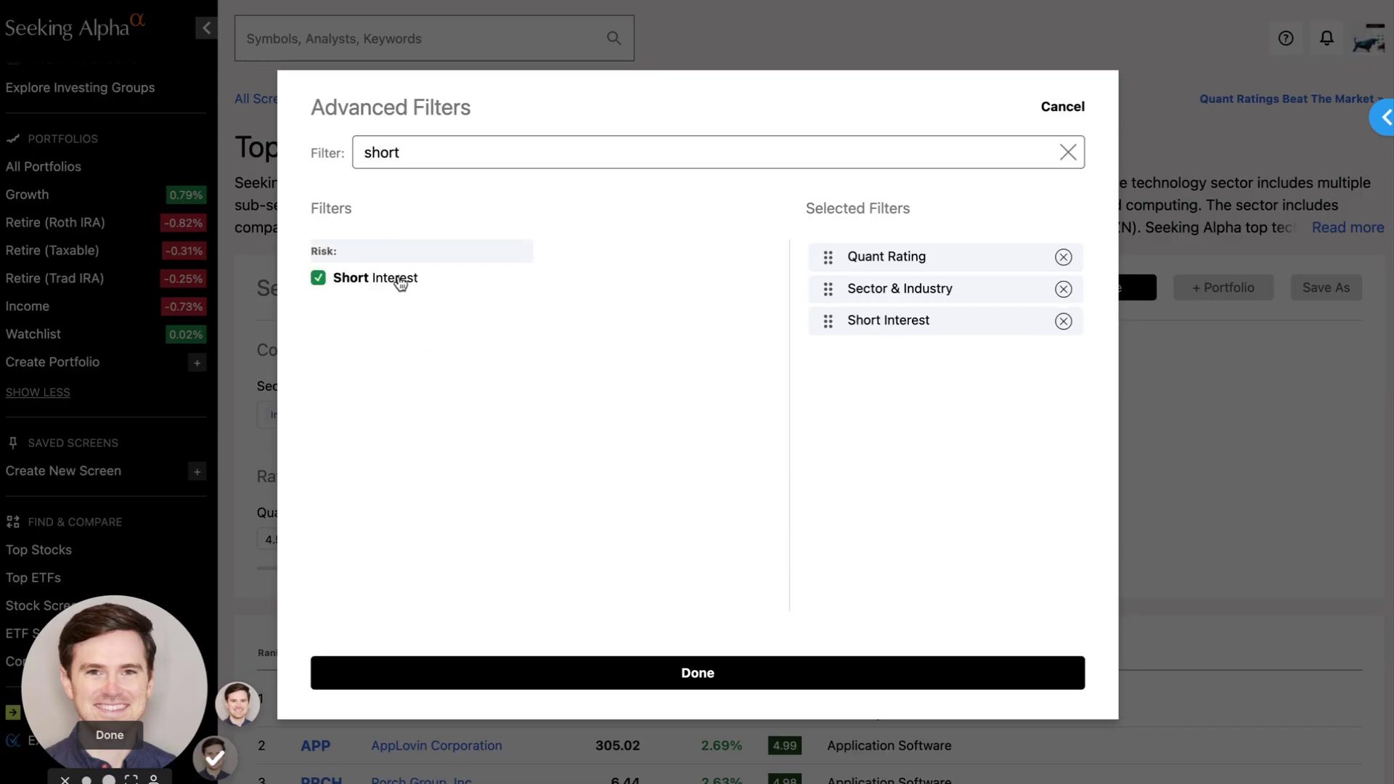
{"action": "left_click", "coordinate": [699, 676]}
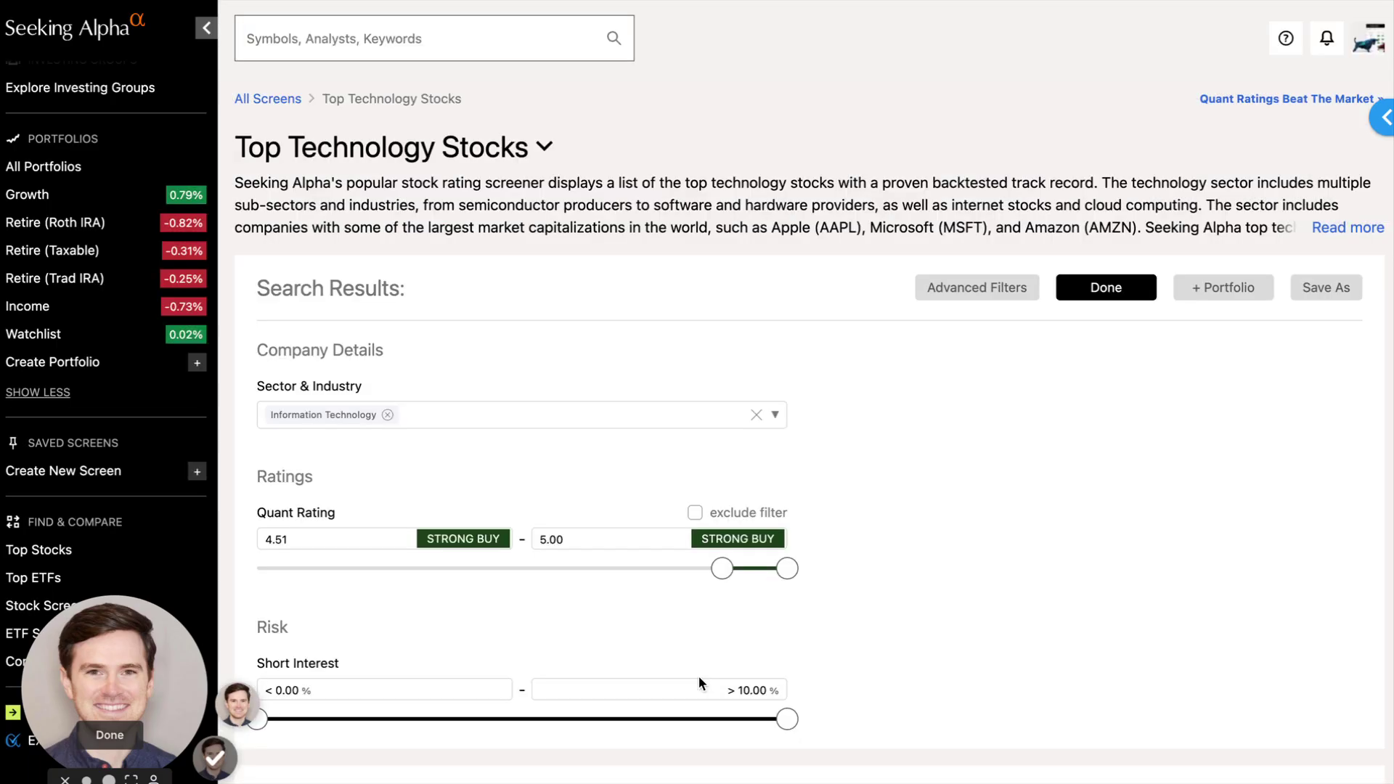
- Set the upper limit of the Short Interest filter to 3.00%
{"action": "scroll", "coordinate": [873, 585], "scroll_direction": "down", "scroll_amount": 1}
{"action": "scroll", "coordinate": [875, 588], "scroll_direction": "down", "scroll_amount": 2}
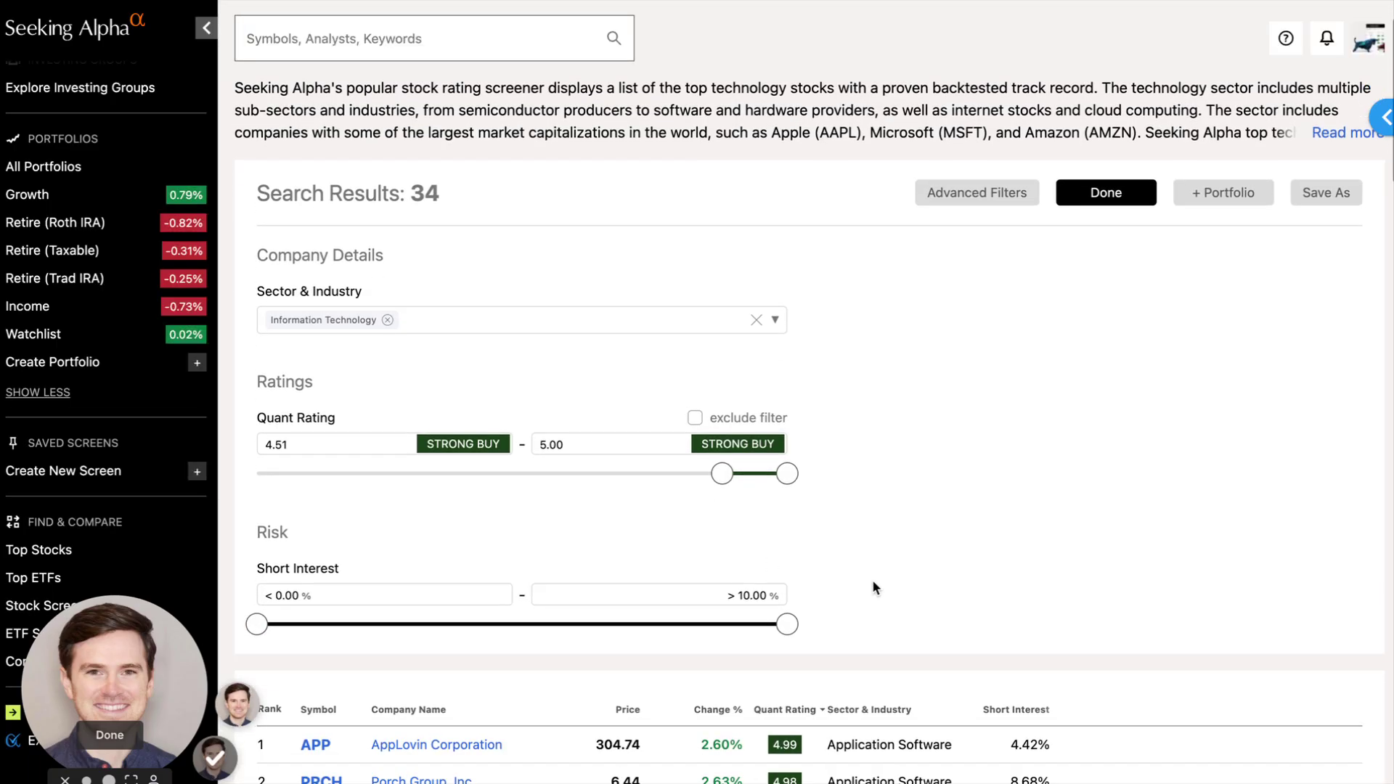
{"action": "scroll", "coordinate": [857, 535], "scroll_direction": "down", "scroll_amount": 1}
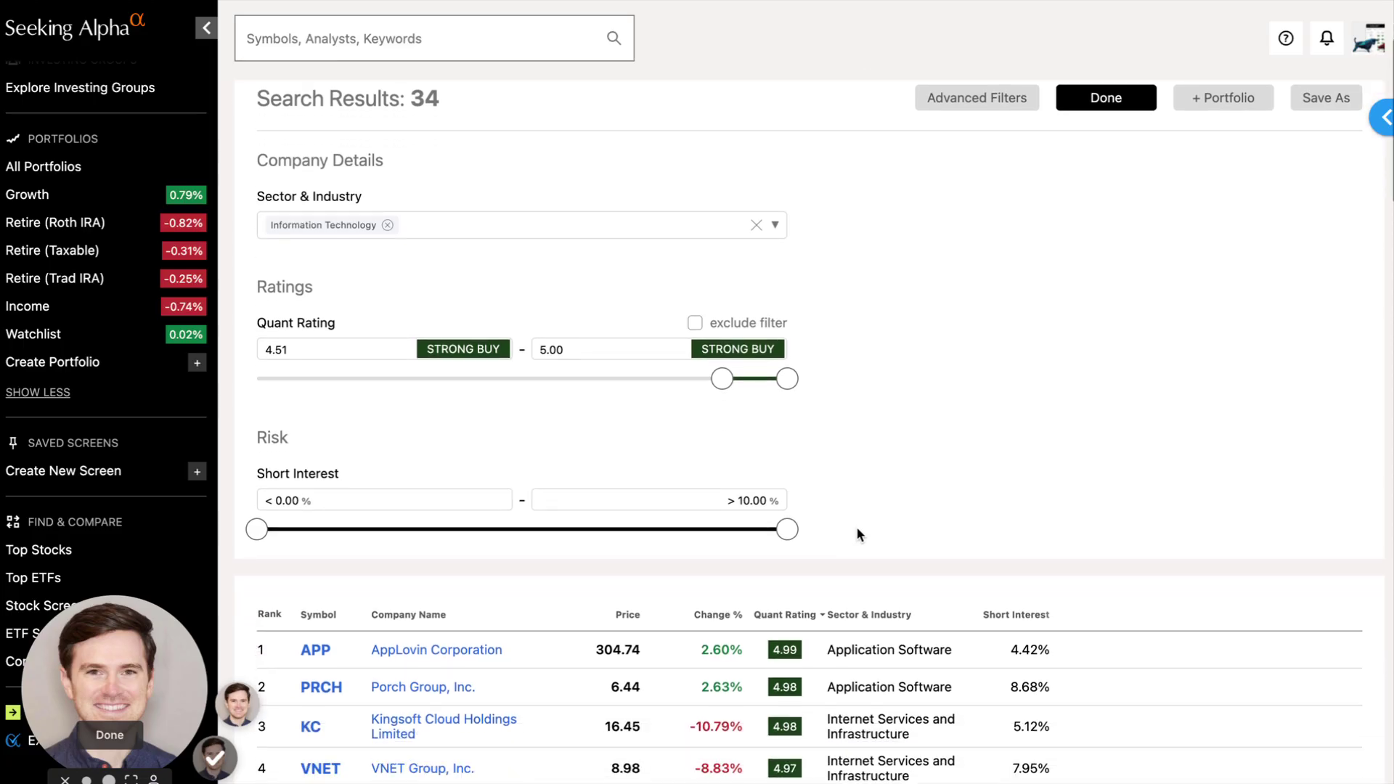
{"action": "left_click_drag", "start_coordinate": [790, 530], "coordinate": [449, 532]}
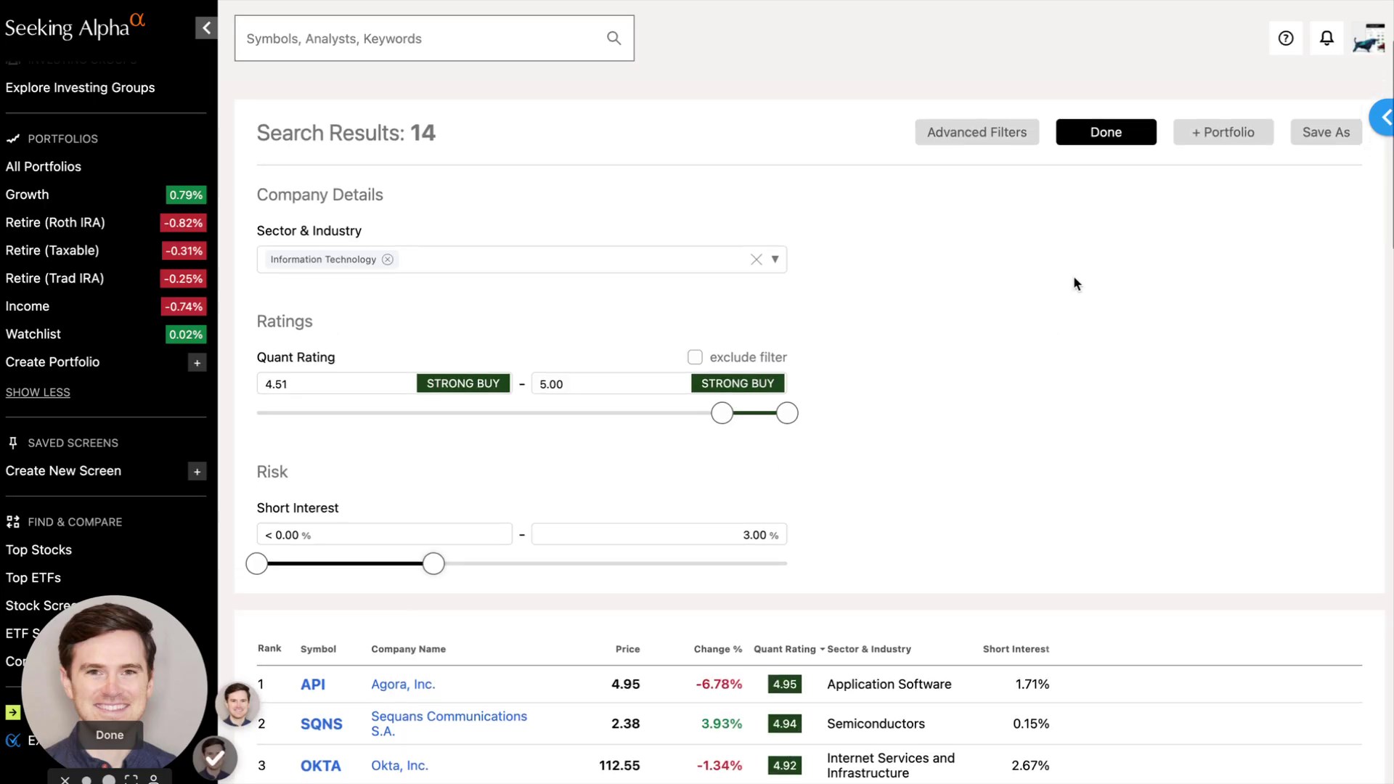
- Finish editing the filters and sort the screen results by Short Interest from lowest to highest
{"action": "left_click", "coordinate": [1103, 138]}
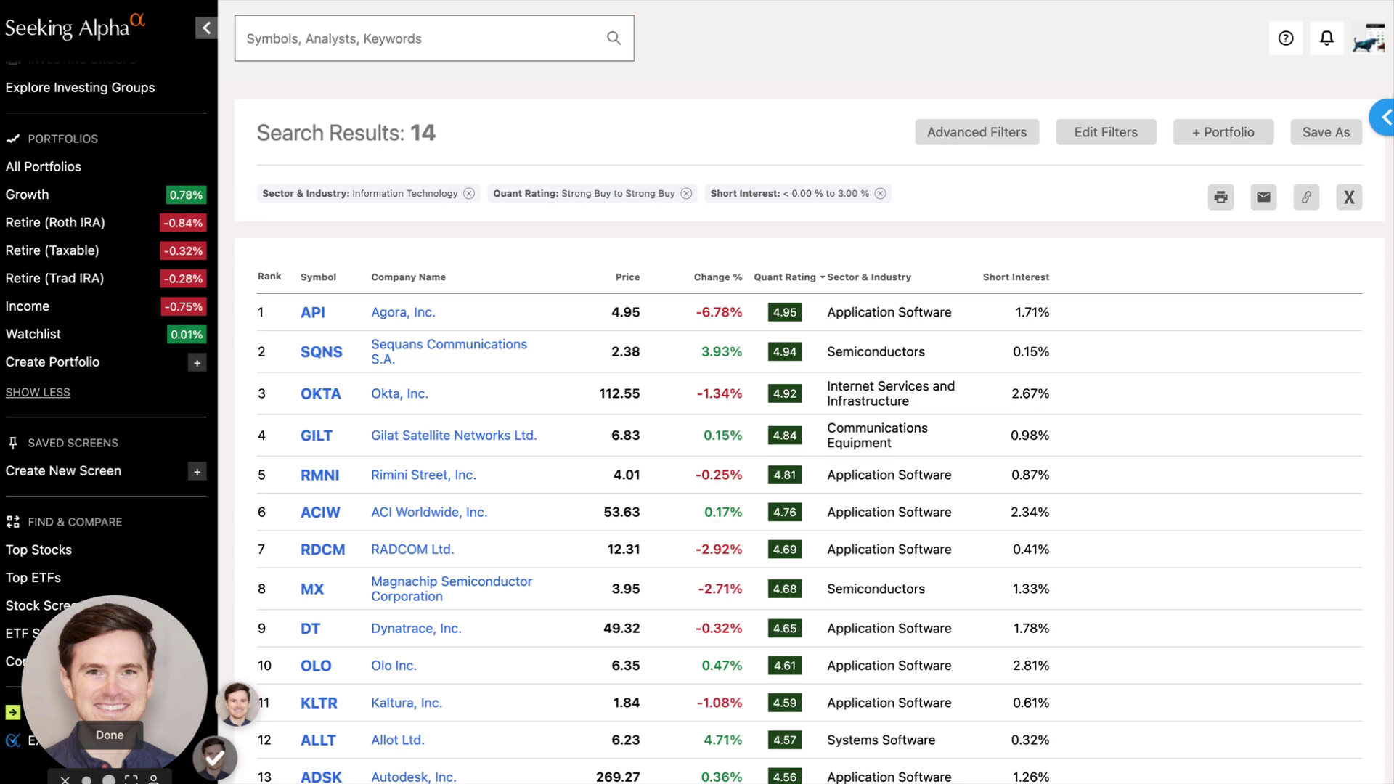
{"action": "left_click", "coordinate": [1026, 279]}
{"action": "left_click", "coordinate": [1026, 280]}
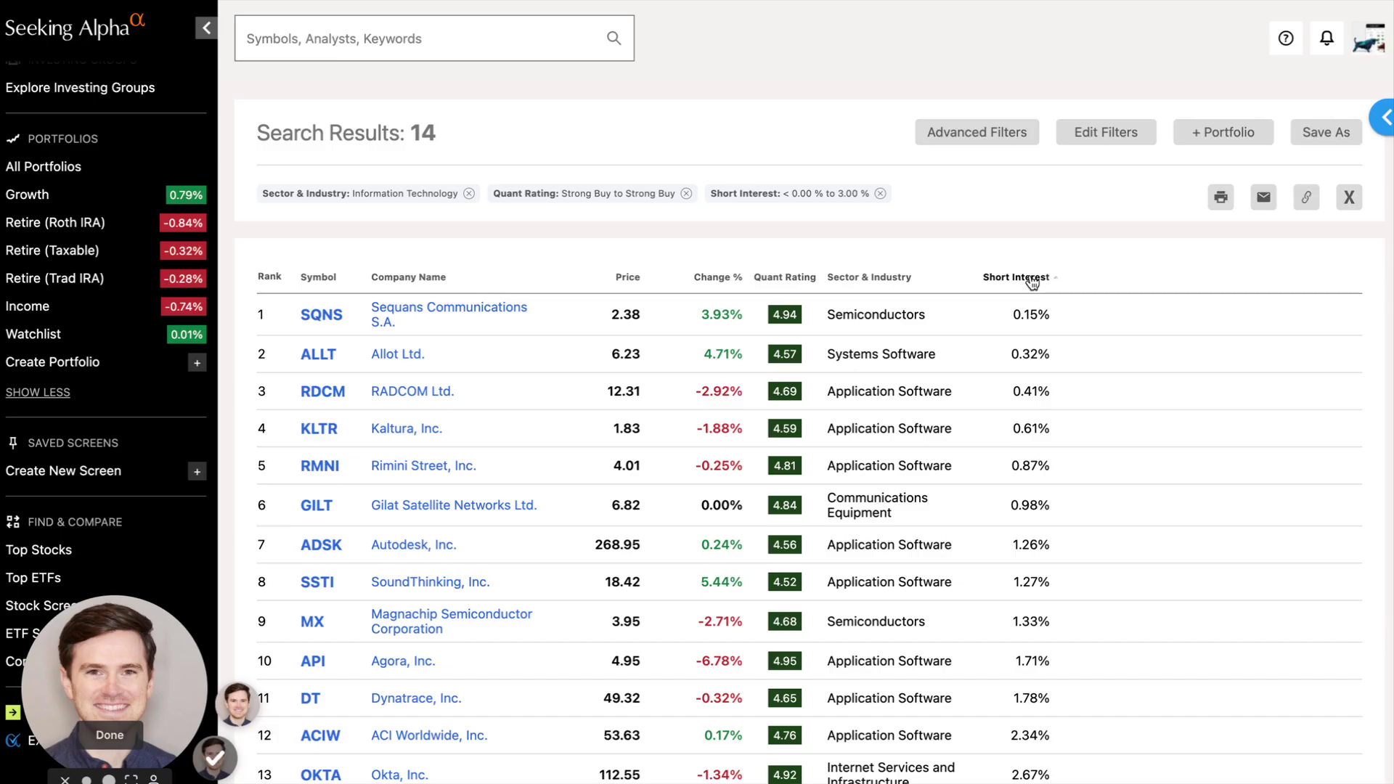
- Save the current stock screen under the name "Tech stocks - 3% SI", keeping its existing description
{"action": "left_click", "coordinate": [1318, 145]}
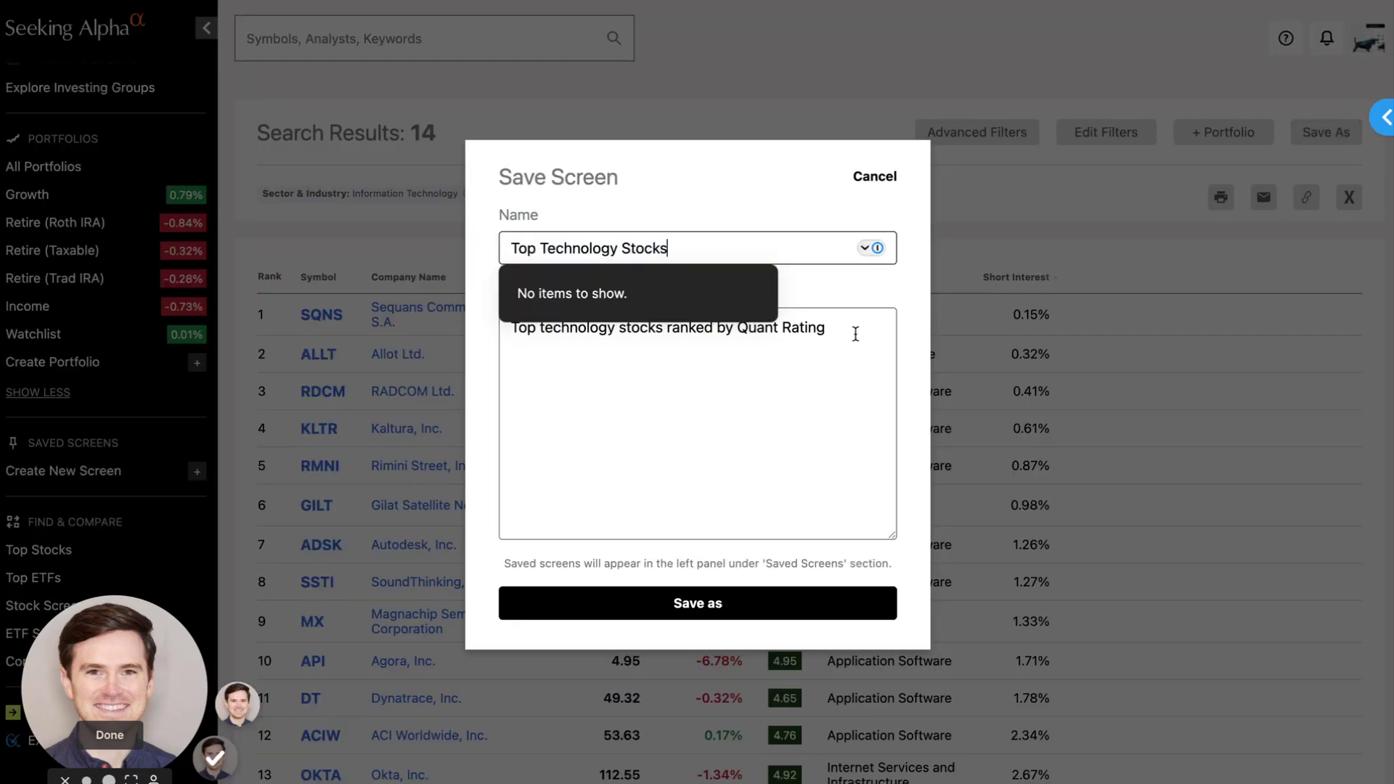
{"action": "triple_click", "coordinate": [767, 247]}
{"action": "type", "text": "Tech stocks"}
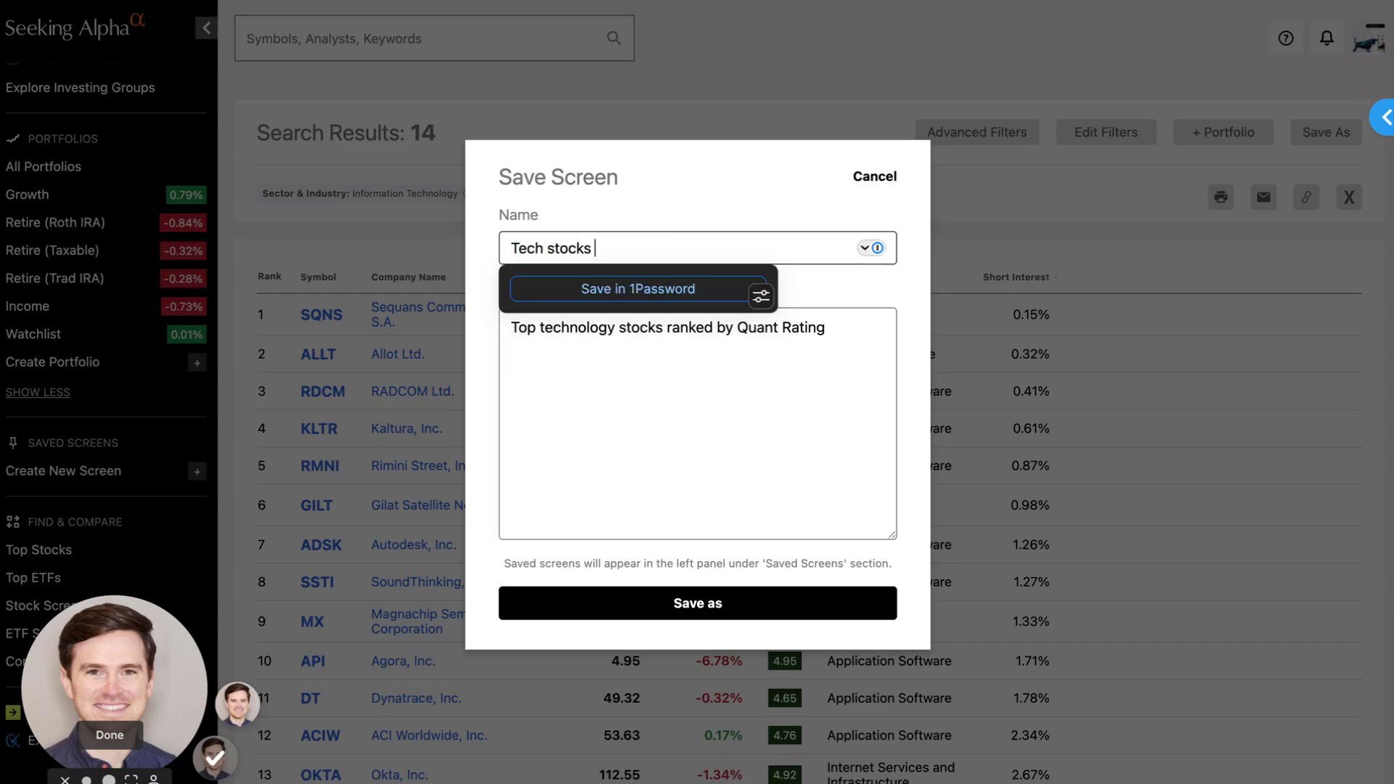
{"action": "type", "text": " - 3"}
{"action": "type", "text": "SI"}
{"action": "left_click", "coordinate": [751, 612]}
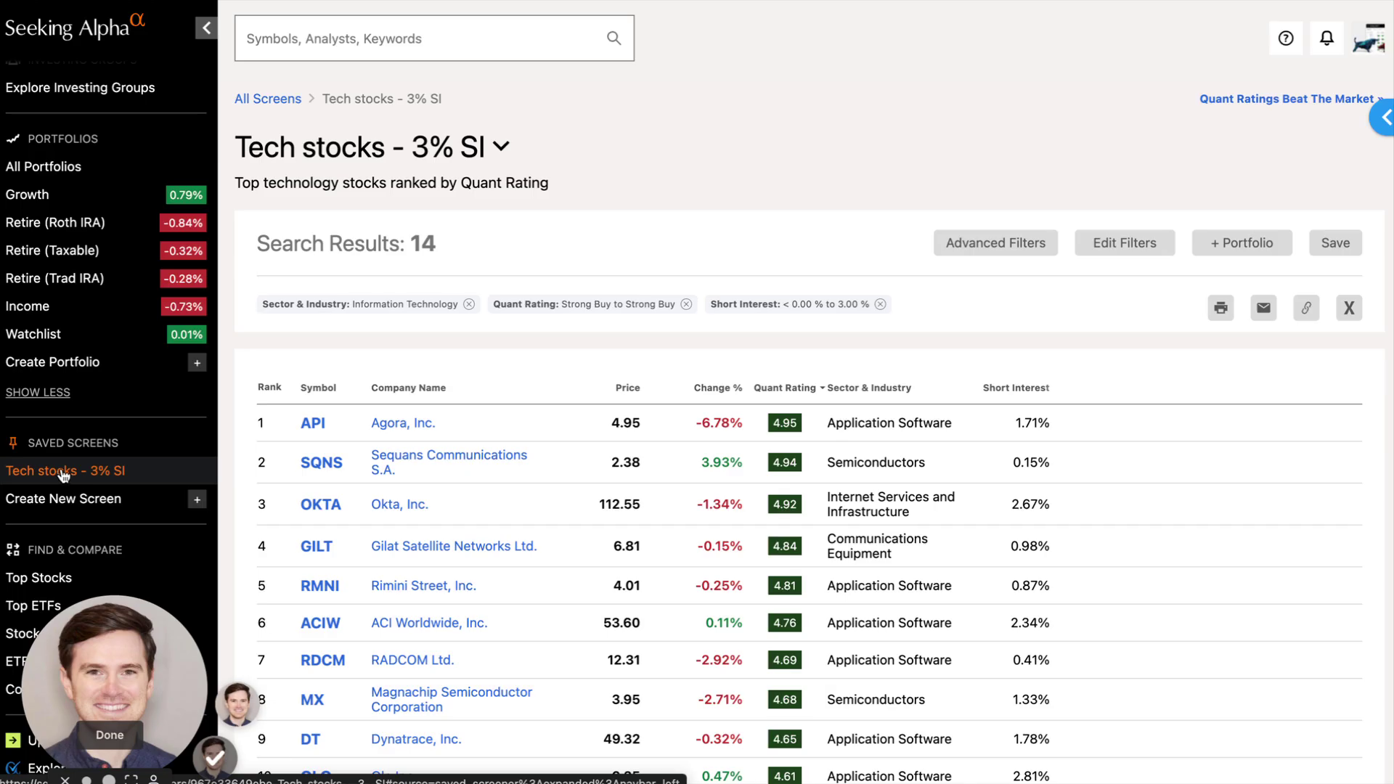
- Go to the home page and reopen the "Tech stocks - 3% SI" screen from the saved screens
{"action": "scroll", "coordinate": [72, 291], "scroll_direction": "up", "scroll_amount": 3}
{"action": "left_click", "coordinate": [54, 93]}
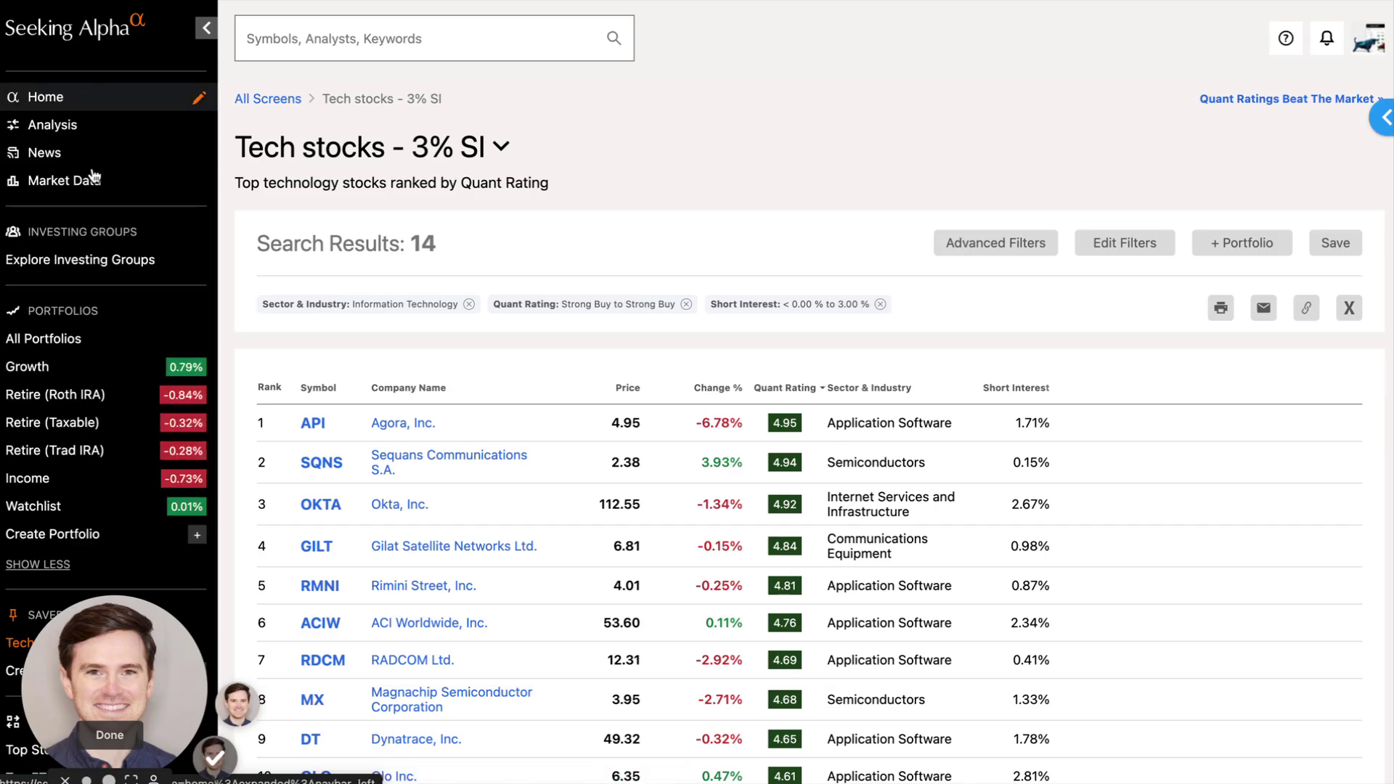
{"action": "scroll", "coordinate": [116, 327], "scroll_direction": "down", "scroll_amount": 5}
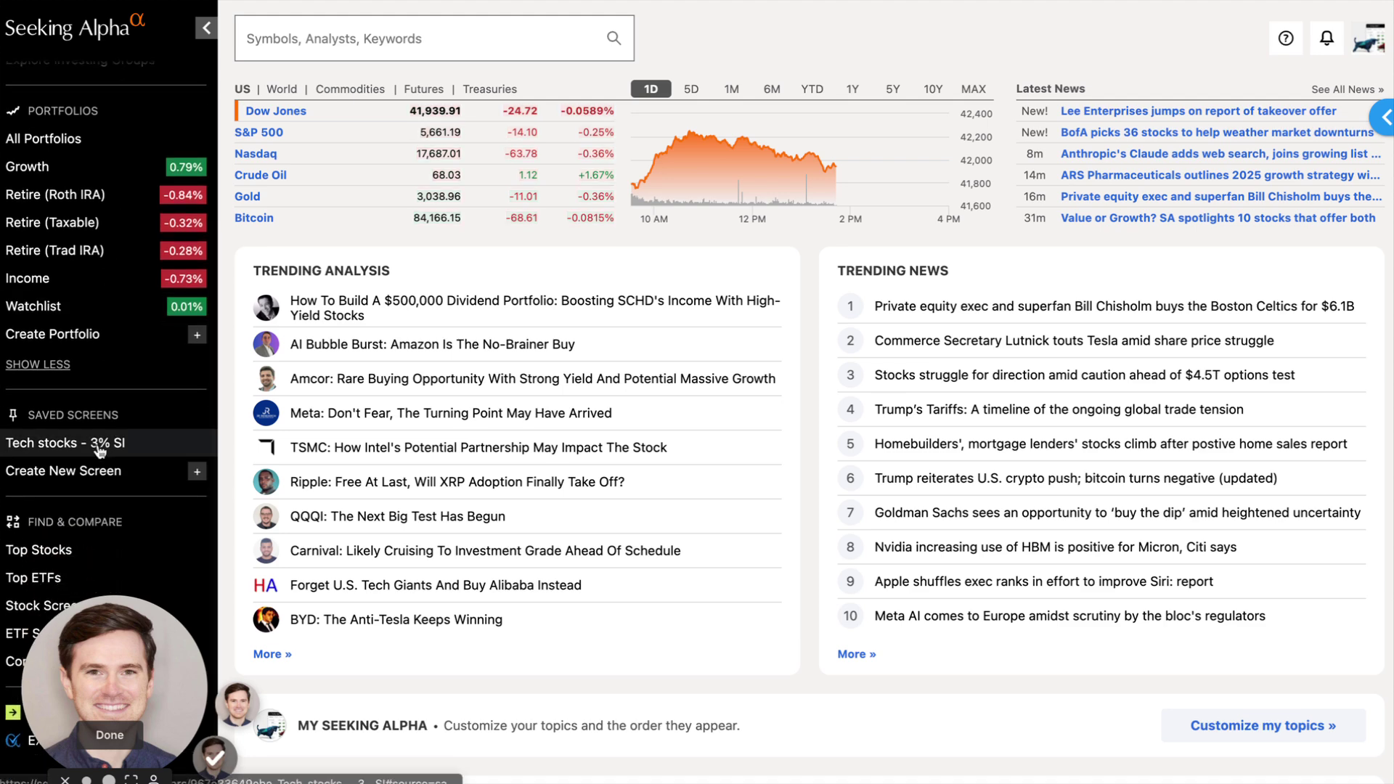
{"action": "left_click", "coordinate": [109, 441]}
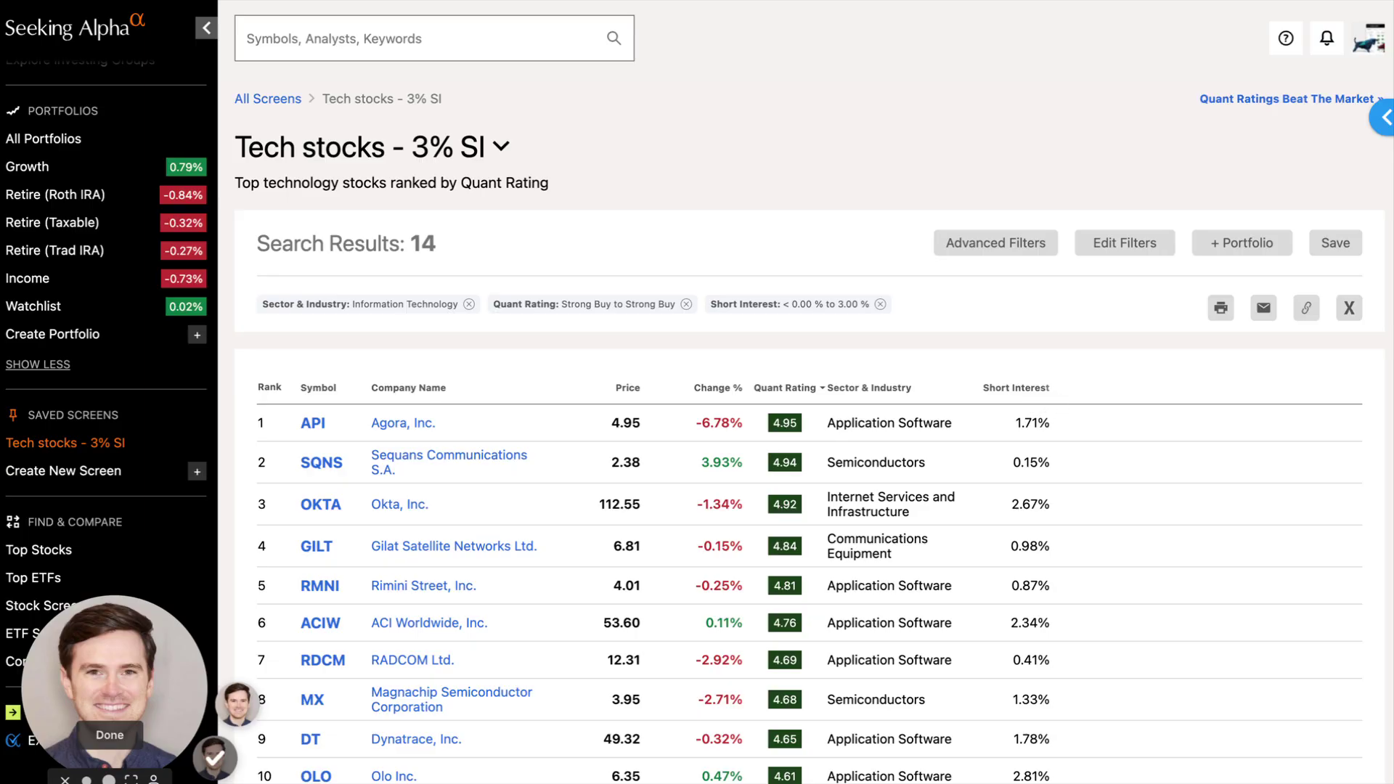
- Sort the saved screen by lowest Short Interest and open the KLTR (Kaltura, Inc.) stock page
{"action": "left_click", "coordinate": [1017, 388]}
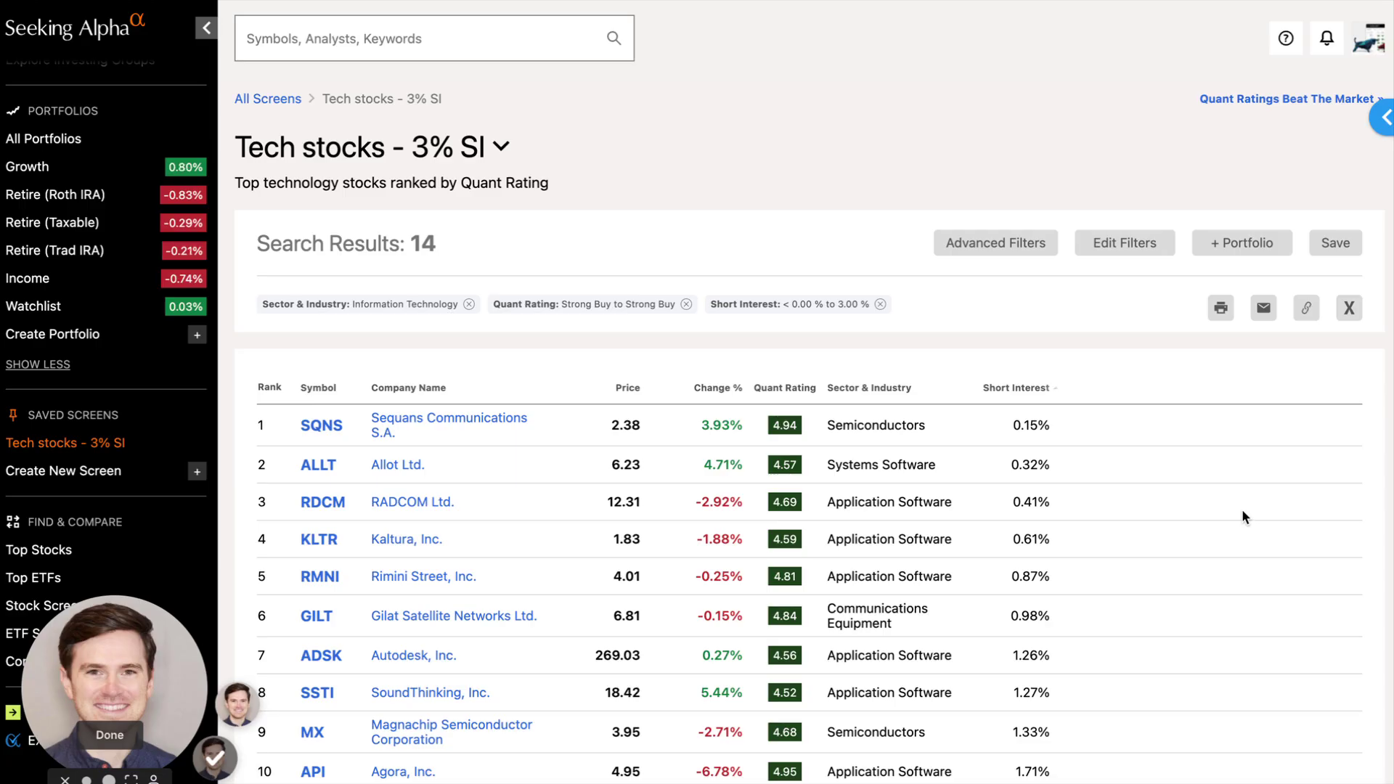
{"action": "scroll", "coordinate": [1241, 508], "scroll_direction": "down", "scroll_amount": 1}
{"action": "scroll", "coordinate": [494, 454], "scroll_direction": "down", "scroll_amount": 2}
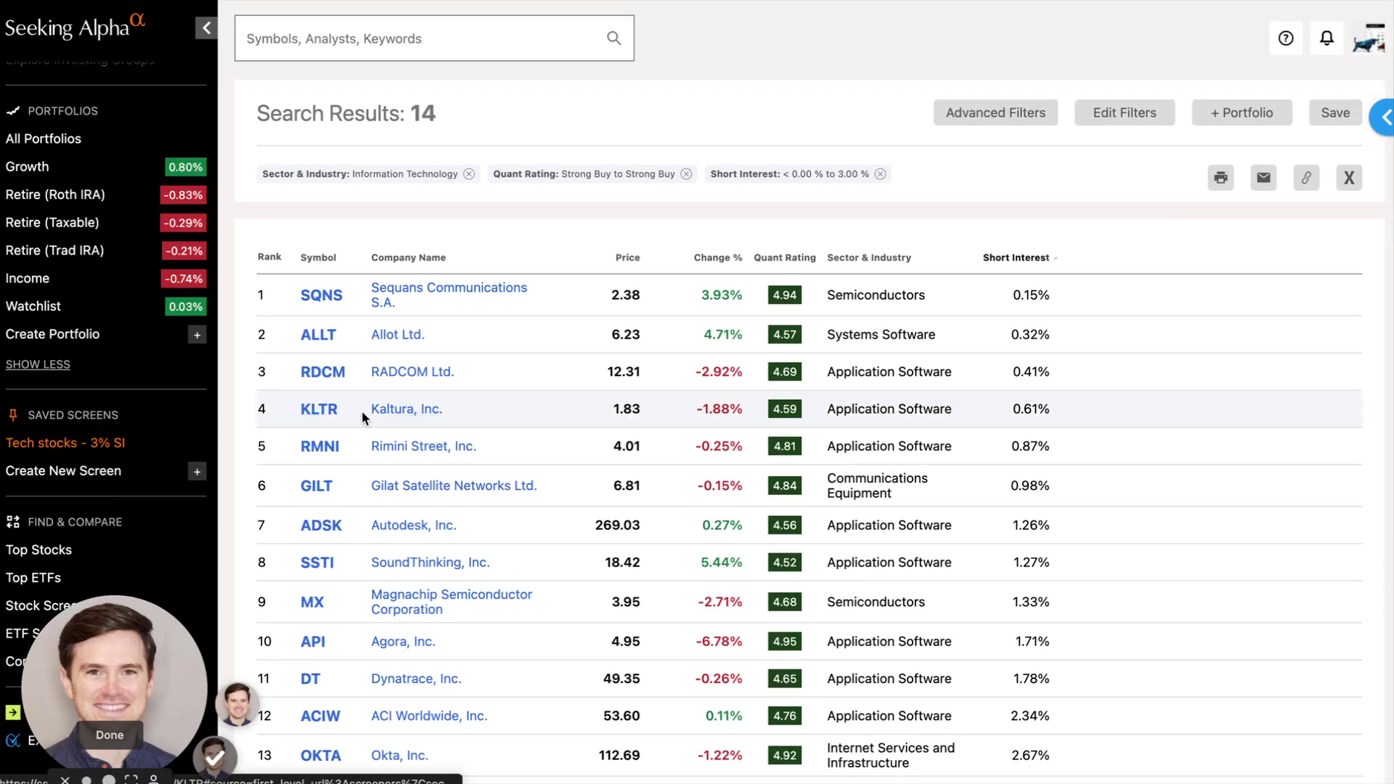
{"action": "left_click", "coordinate": [324, 411]}
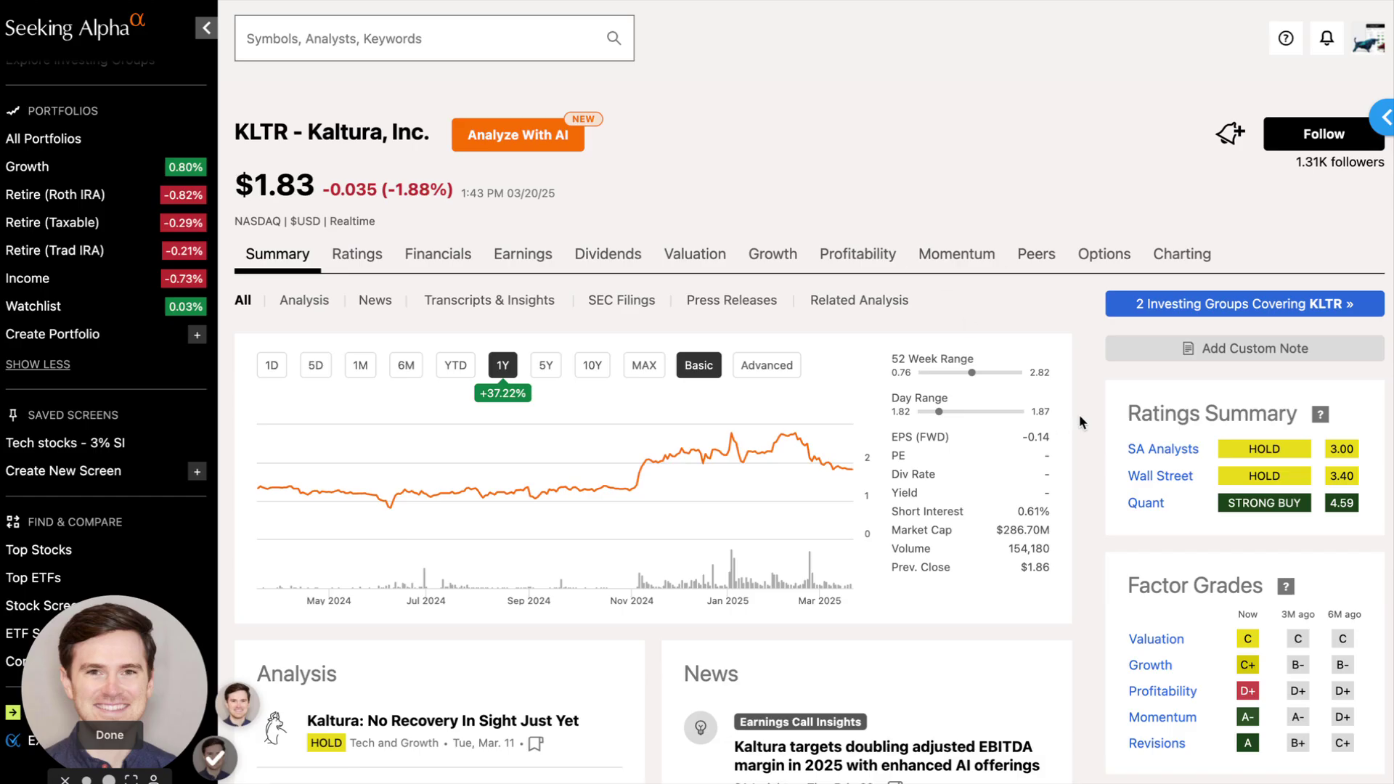
{"action": "scroll", "coordinate": [1079, 417], "scroll_direction": "down", "scroll_amount": 1}
{"action": "scroll", "coordinate": [1090, 411], "scroll_direction": "up", "scroll_amount": 1}
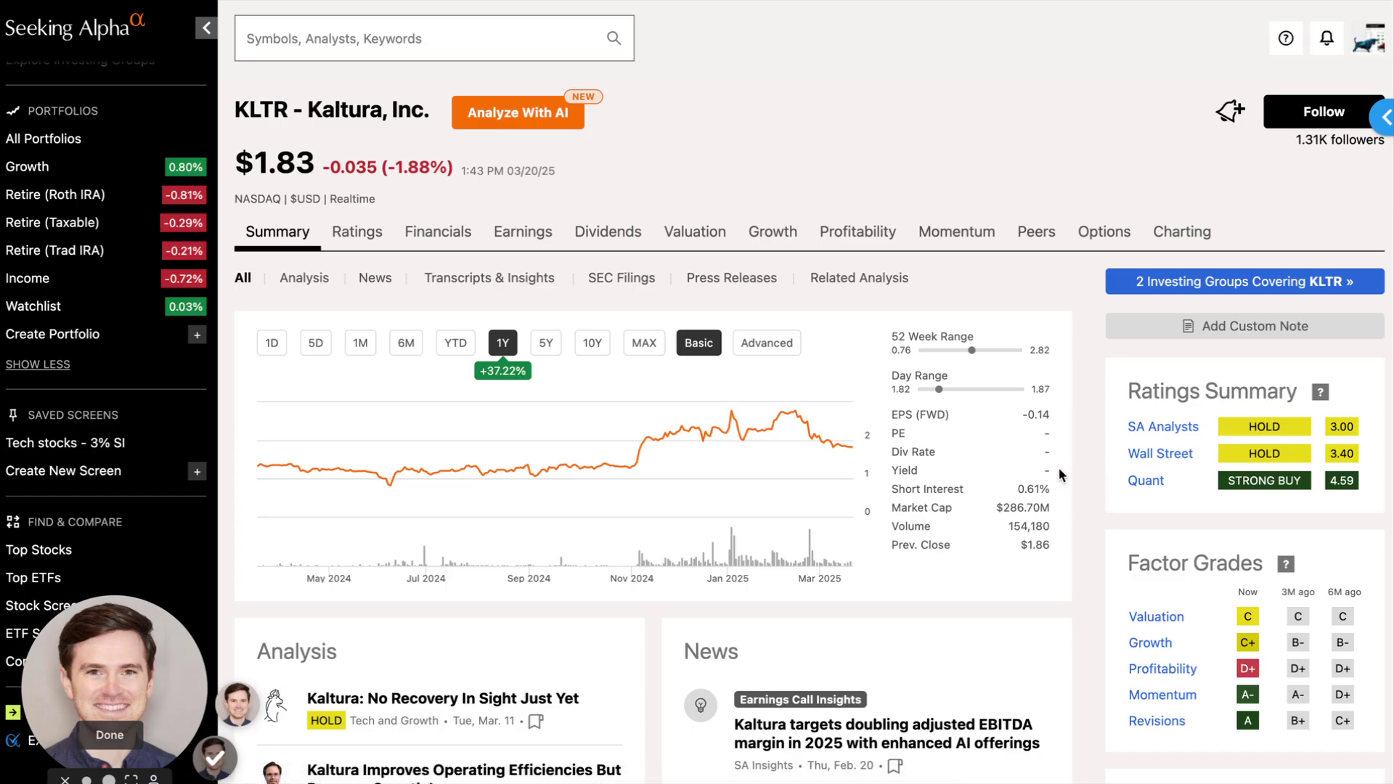
- Open Kaltura's AI-generated Virtual Analyst Report and read from the company description through the analysts' positives and concerns
{"action": "left_click", "coordinate": [520, 119]}
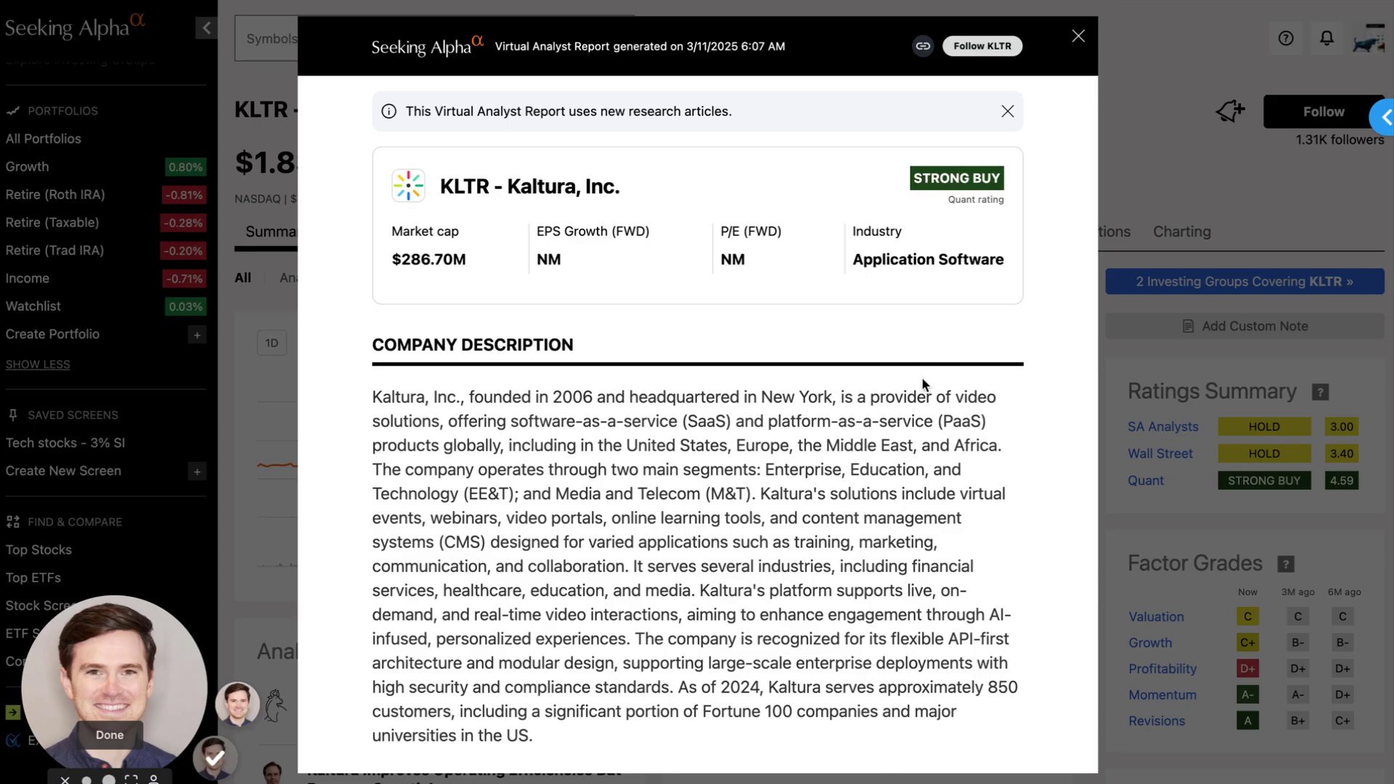
{"action": "scroll", "coordinate": [925, 385], "scroll_direction": "down", "scroll_amount": 1}
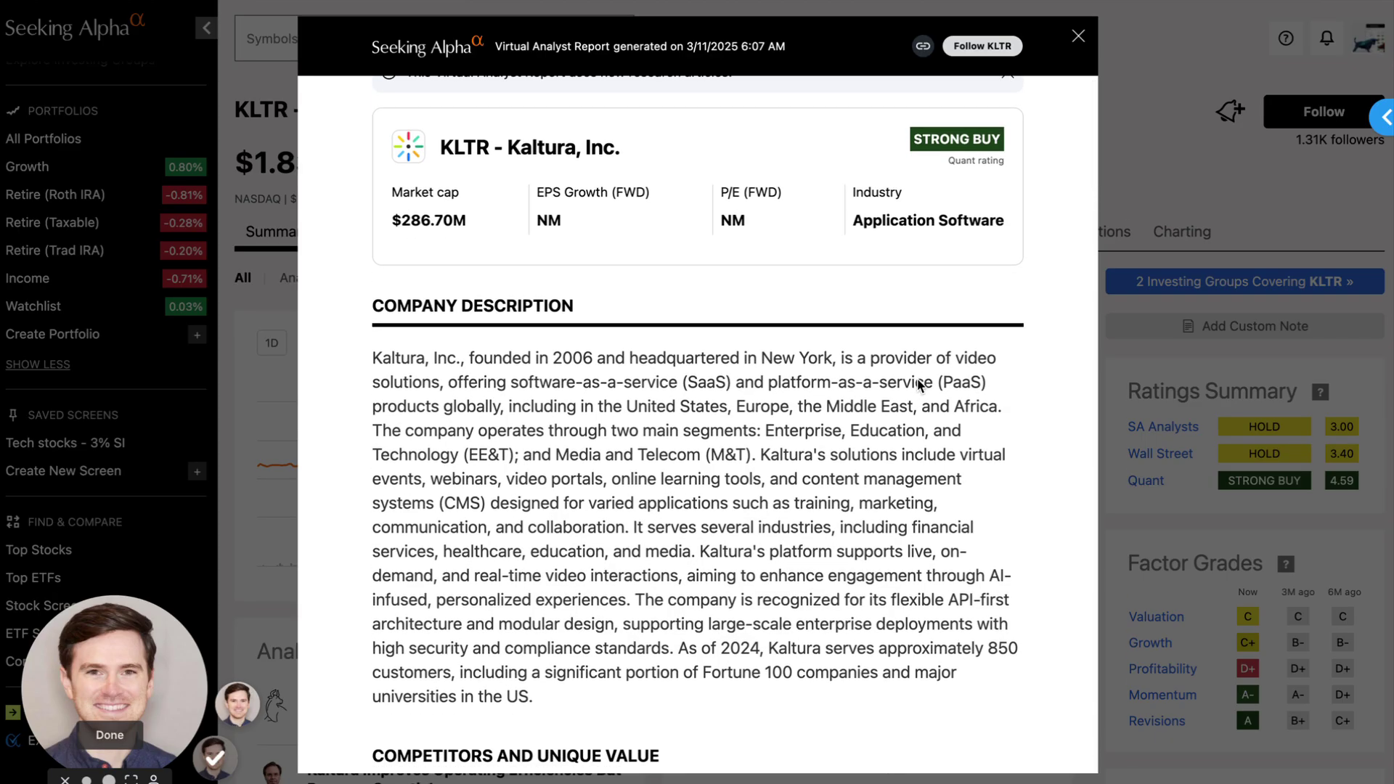
{"action": "scroll", "coordinate": [918, 385], "scroll_direction": "down", "scroll_amount": 8}
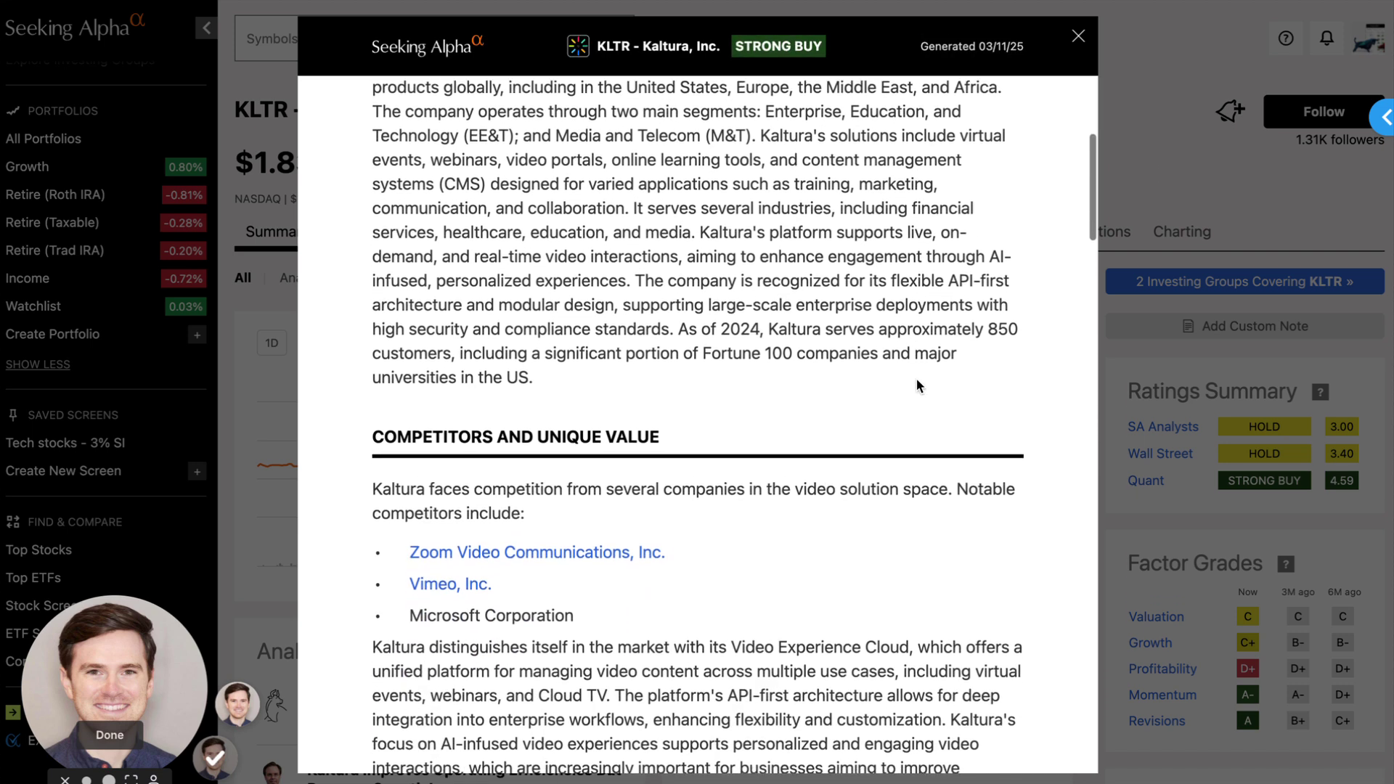
{"action": "scroll", "coordinate": [917, 377], "scroll_direction": "down", "scroll_amount": 5}
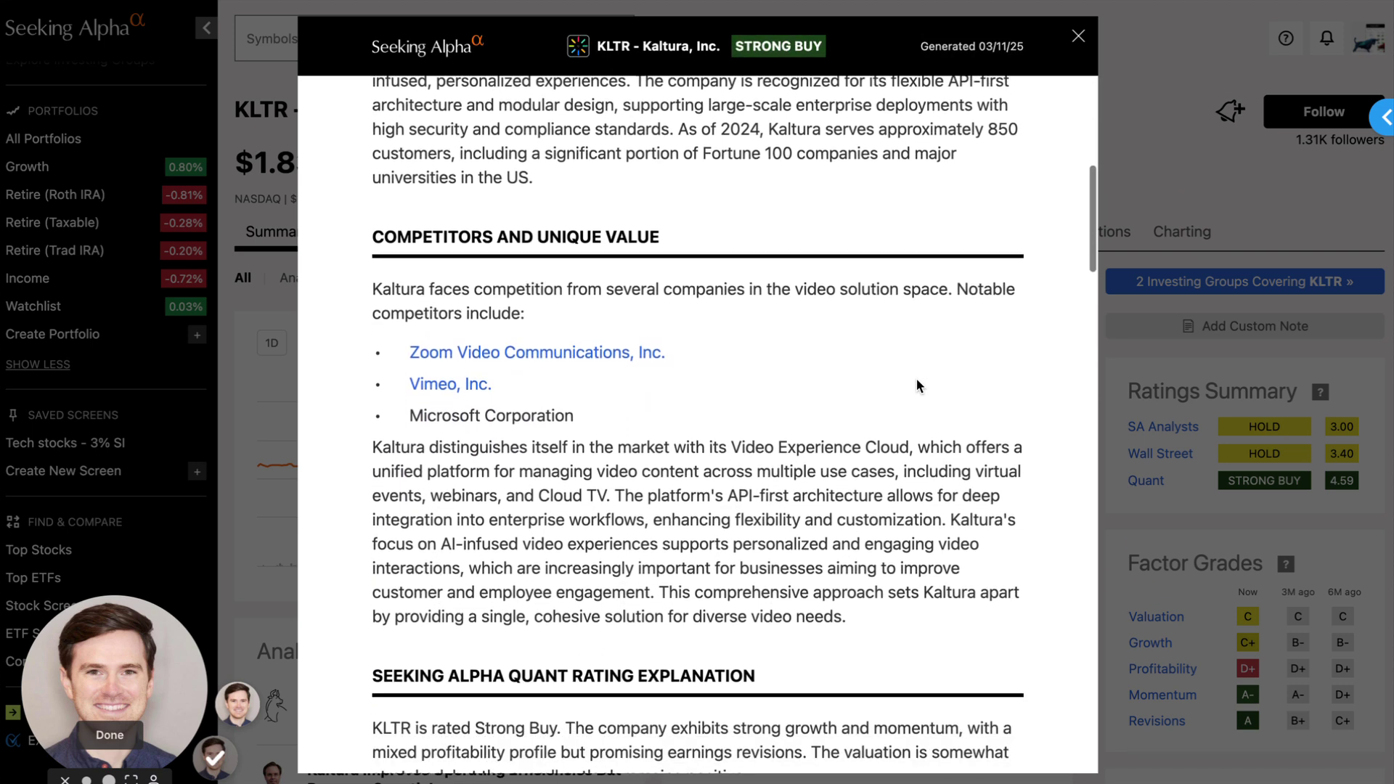
{"action": "scroll", "coordinate": [917, 383], "scroll_direction": "down", "scroll_amount": 9}
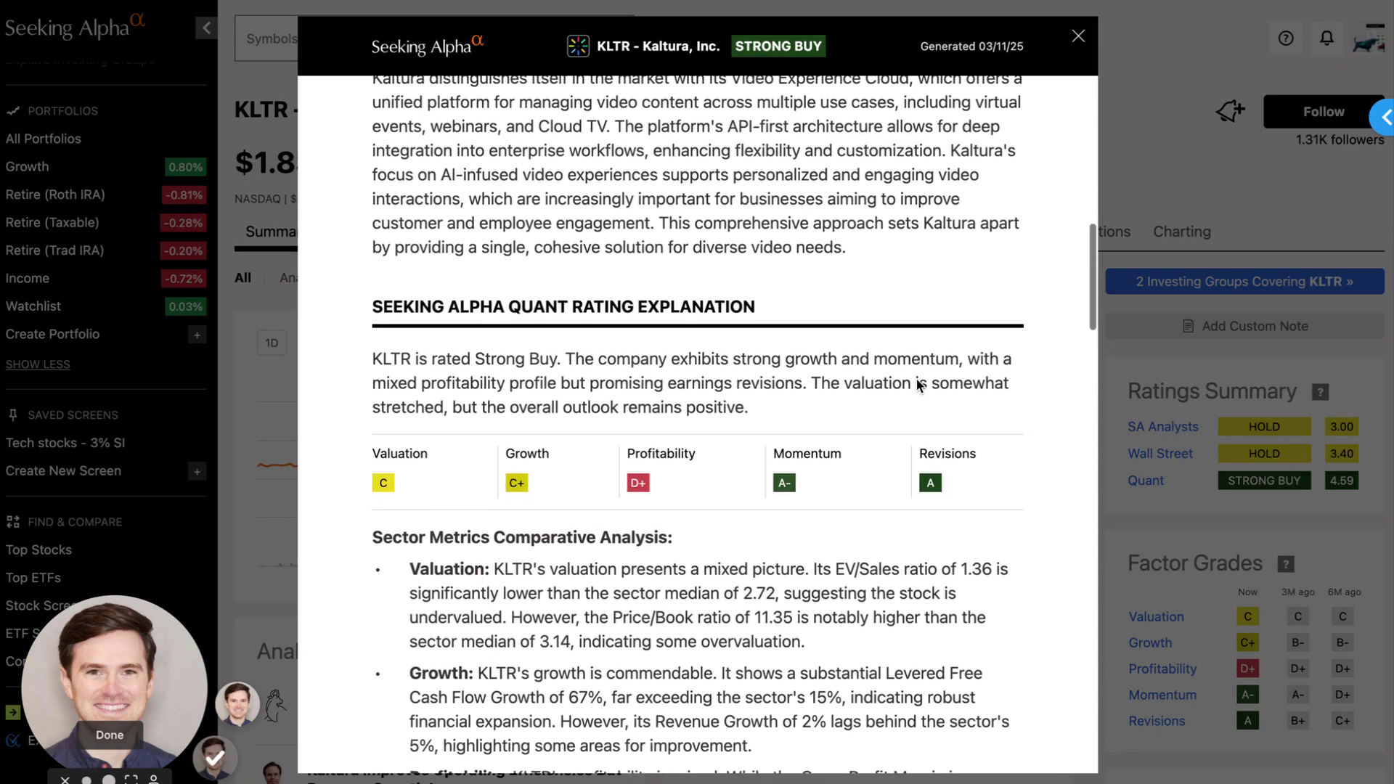
{"action": "scroll", "coordinate": [917, 385], "scroll_direction": "down", "scroll_amount": 8}
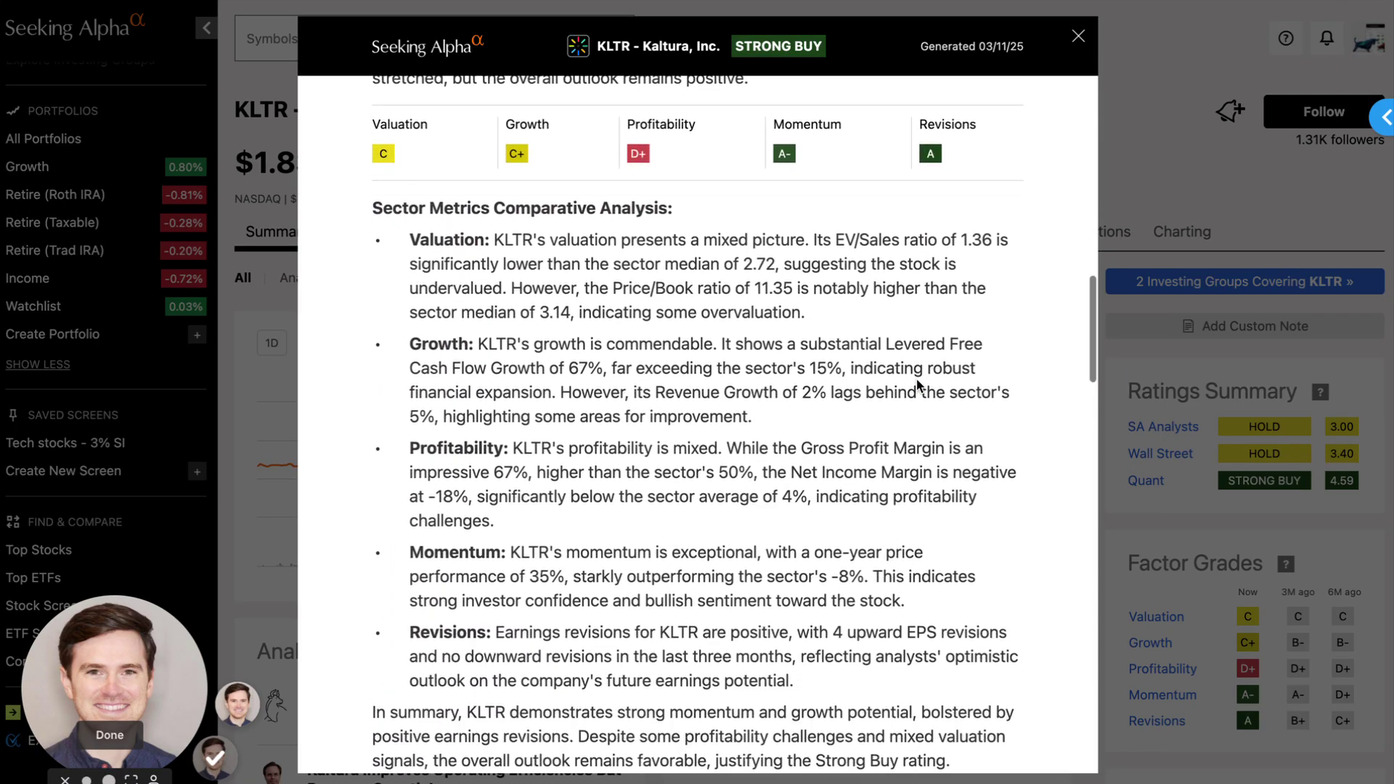
{"action": "scroll", "coordinate": [918, 385], "scroll_direction": "down", "scroll_amount": 9}
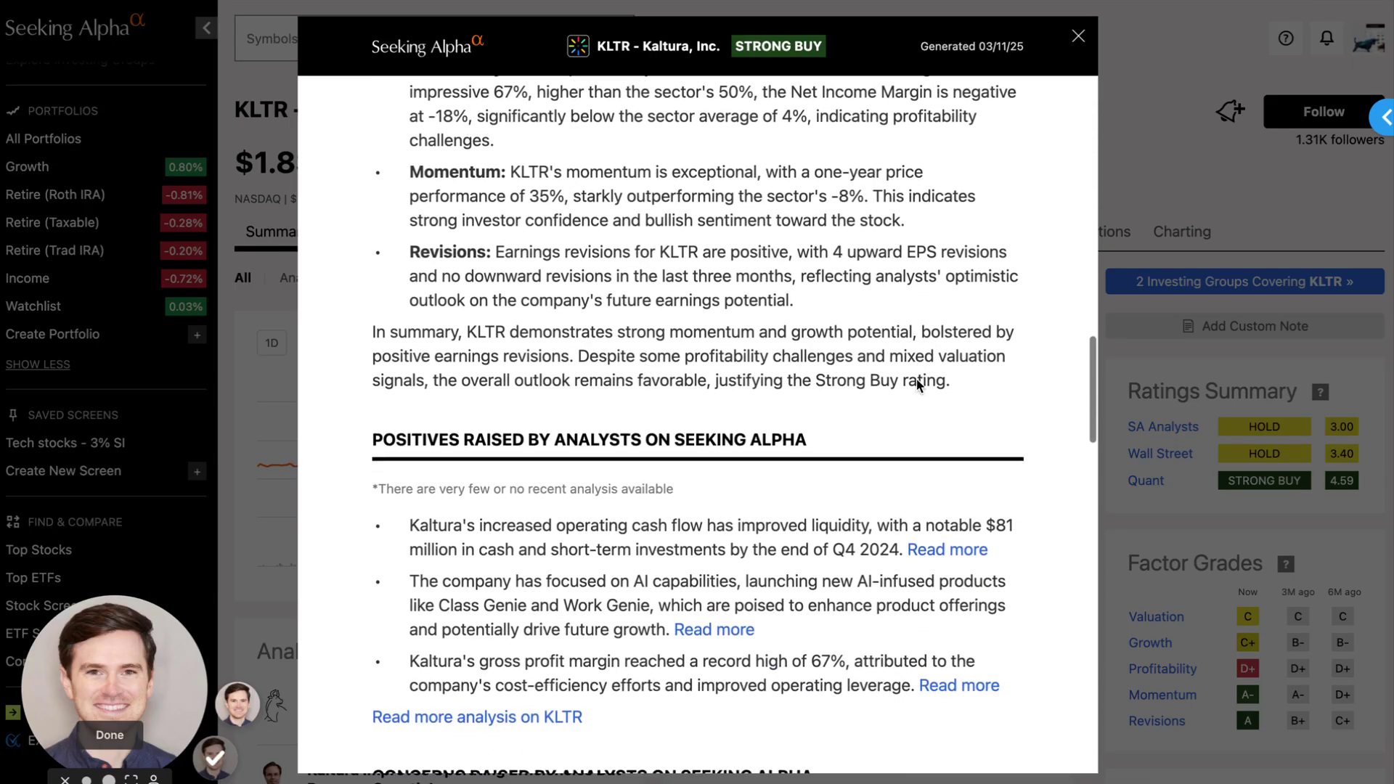
{"action": "scroll", "coordinate": [917, 383], "scroll_direction": "down", "scroll_amount": 6}
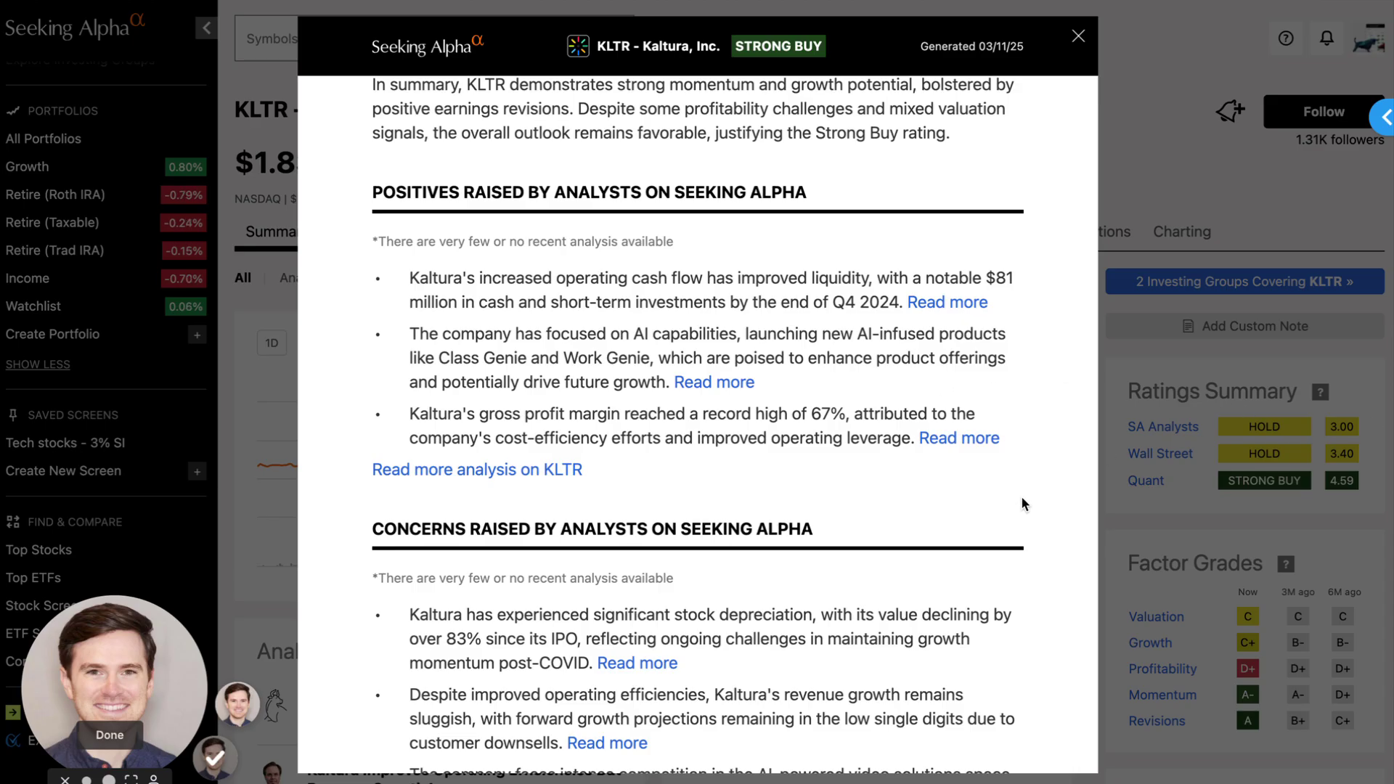
{"action": "scroll", "coordinate": [1004, 494], "scroll_direction": "down", "scroll_amount": 1}
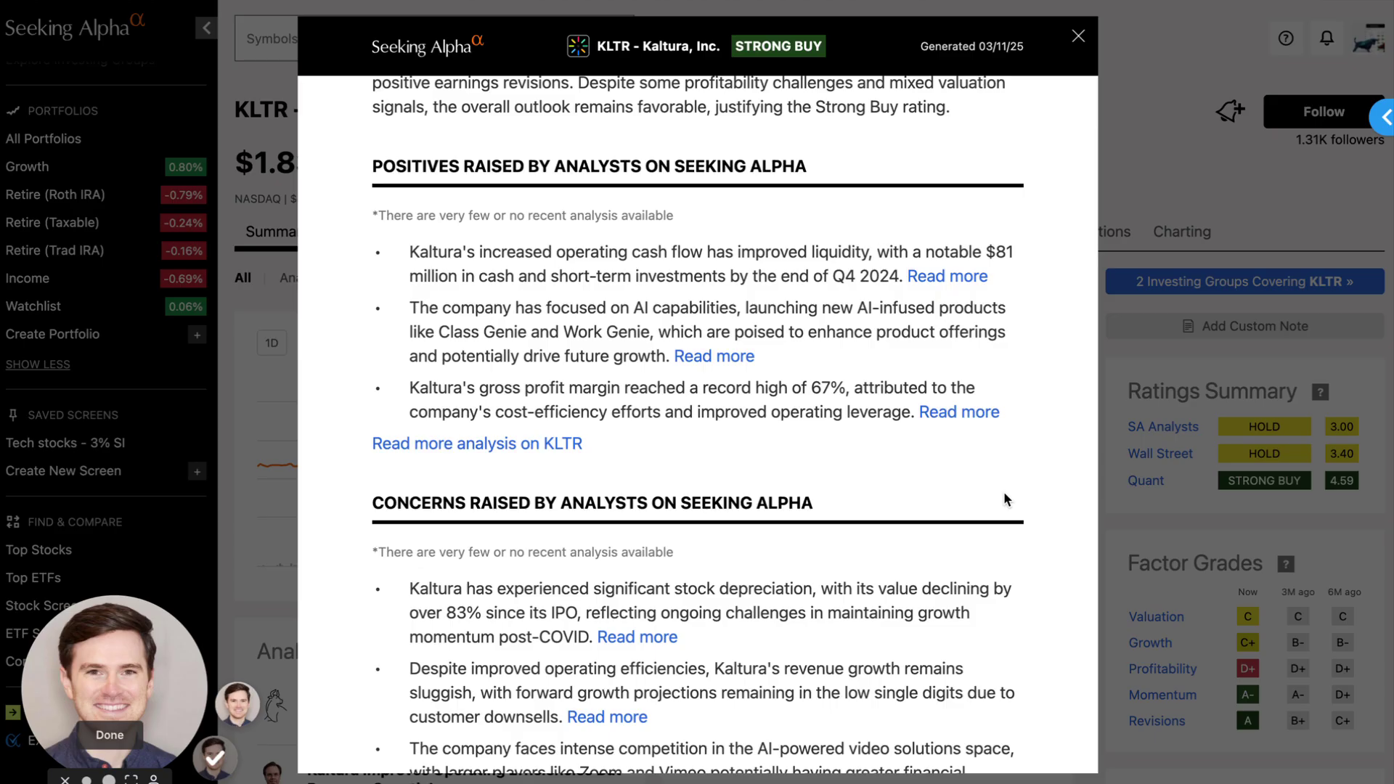
{"action": "scroll", "coordinate": [1005, 500], "scroll_direction": "down", "scroll_amount": 3}
{"action": "scroll", "coordinate": [1005, 500], "scroll_direction": "down", "scroll_amount": 2}
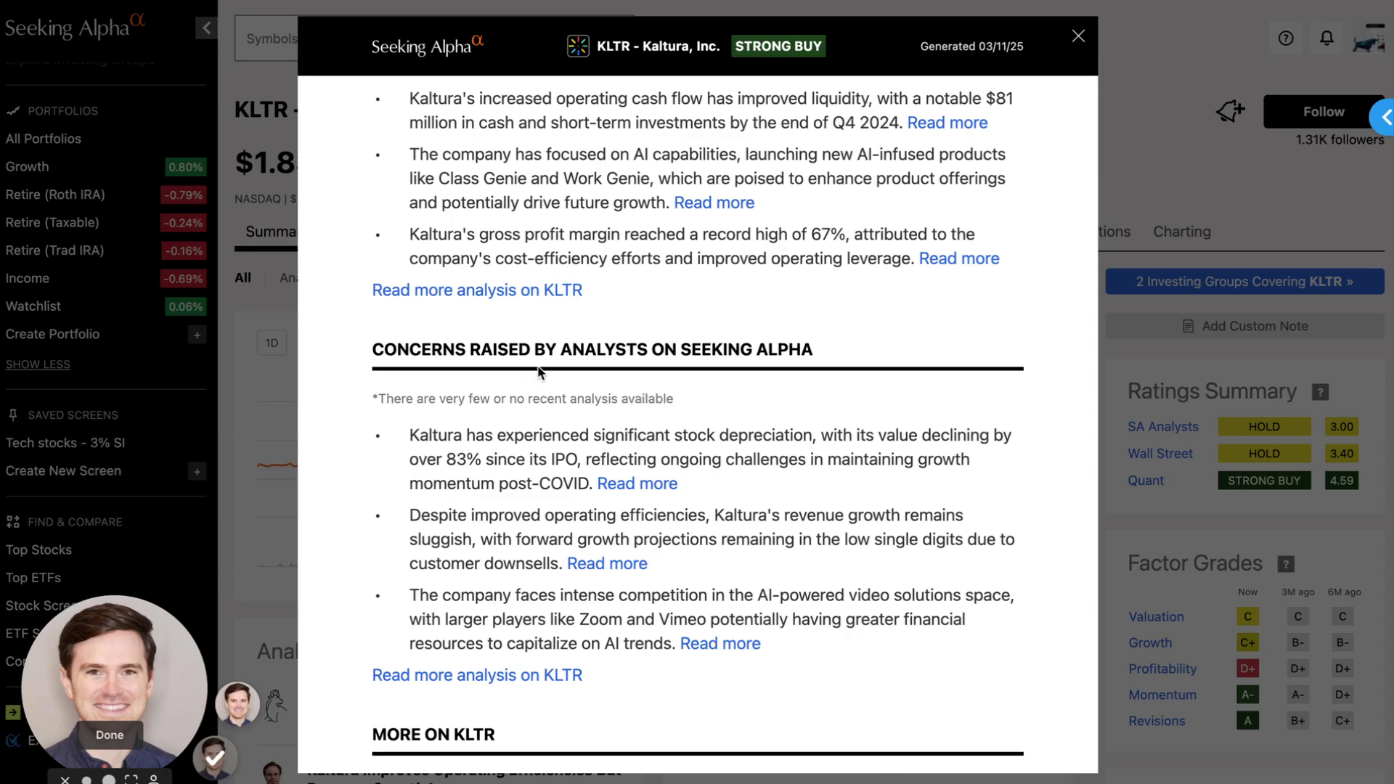
- Open the source article behind the report's stock depreciation concern, review its summary, and return to the report
{"action": "left_click", "coordinate": [629, 483]}
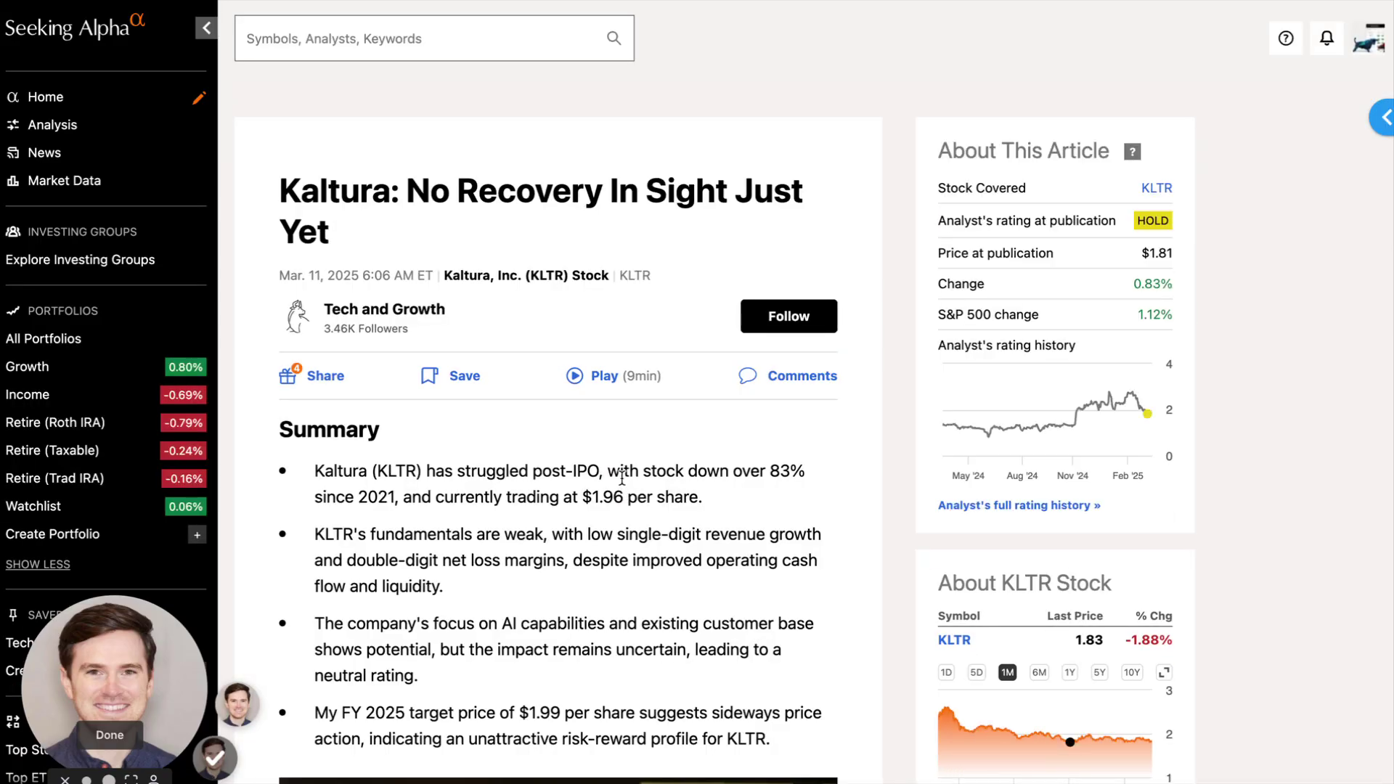
{"action": "scroll", "coordinate": [622, 476], "scroll_direction": "down", "scroll_amount": 1}
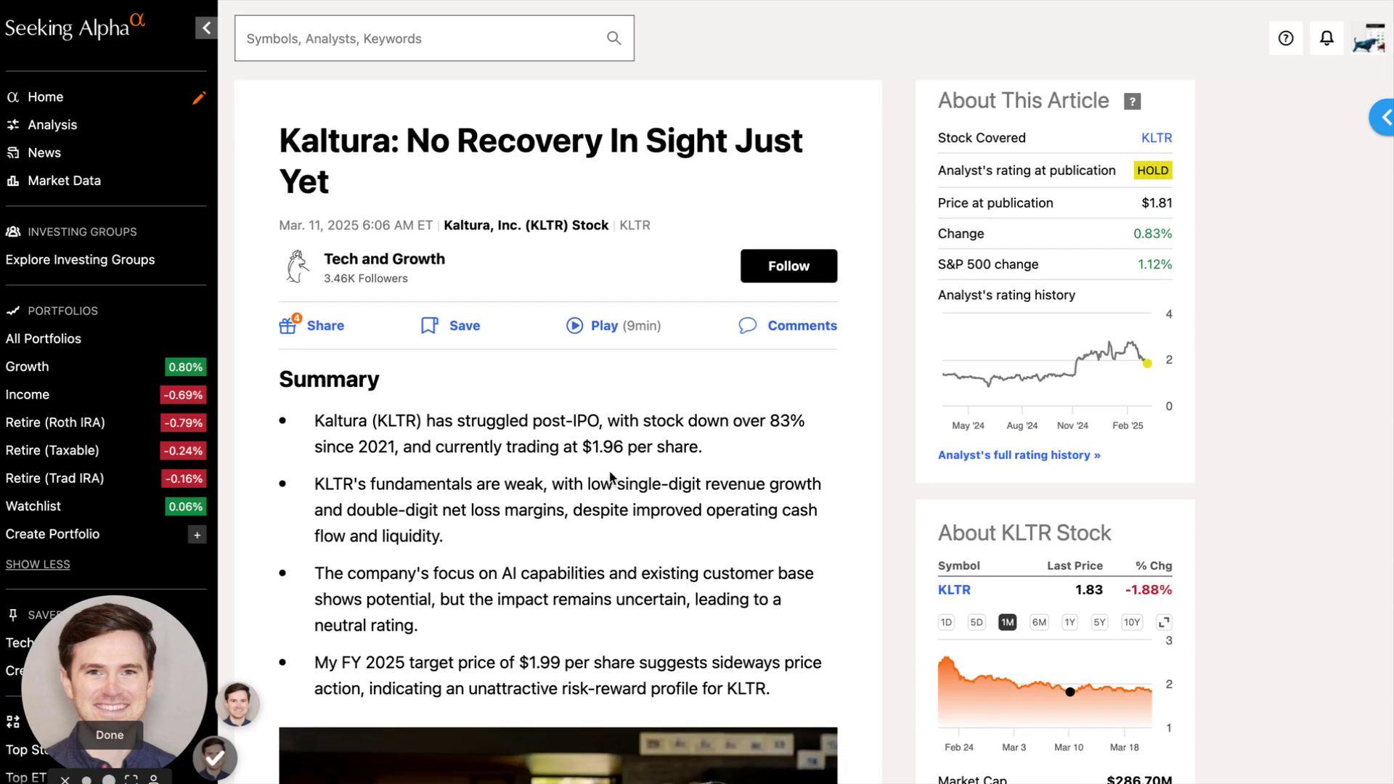
{"action": "scroll", "coordinate": [610, 473], "scroll_direction": "down", "scroll_amount": 3}
{"action": "scroll", "coordinate": [596, 475], "scroll_direction": "up", "scroll_amount": 4}
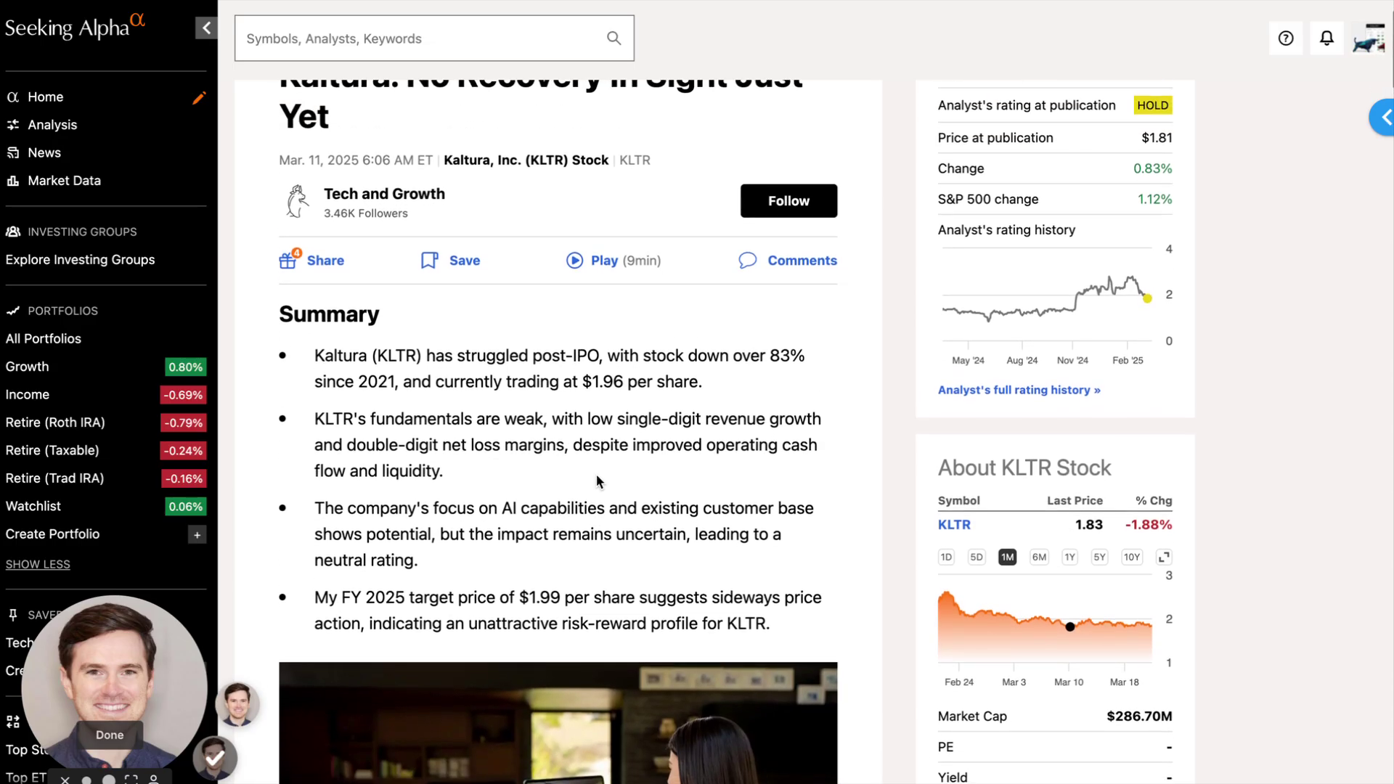
{"action": "left_click", "coordinate": [791, 319]}
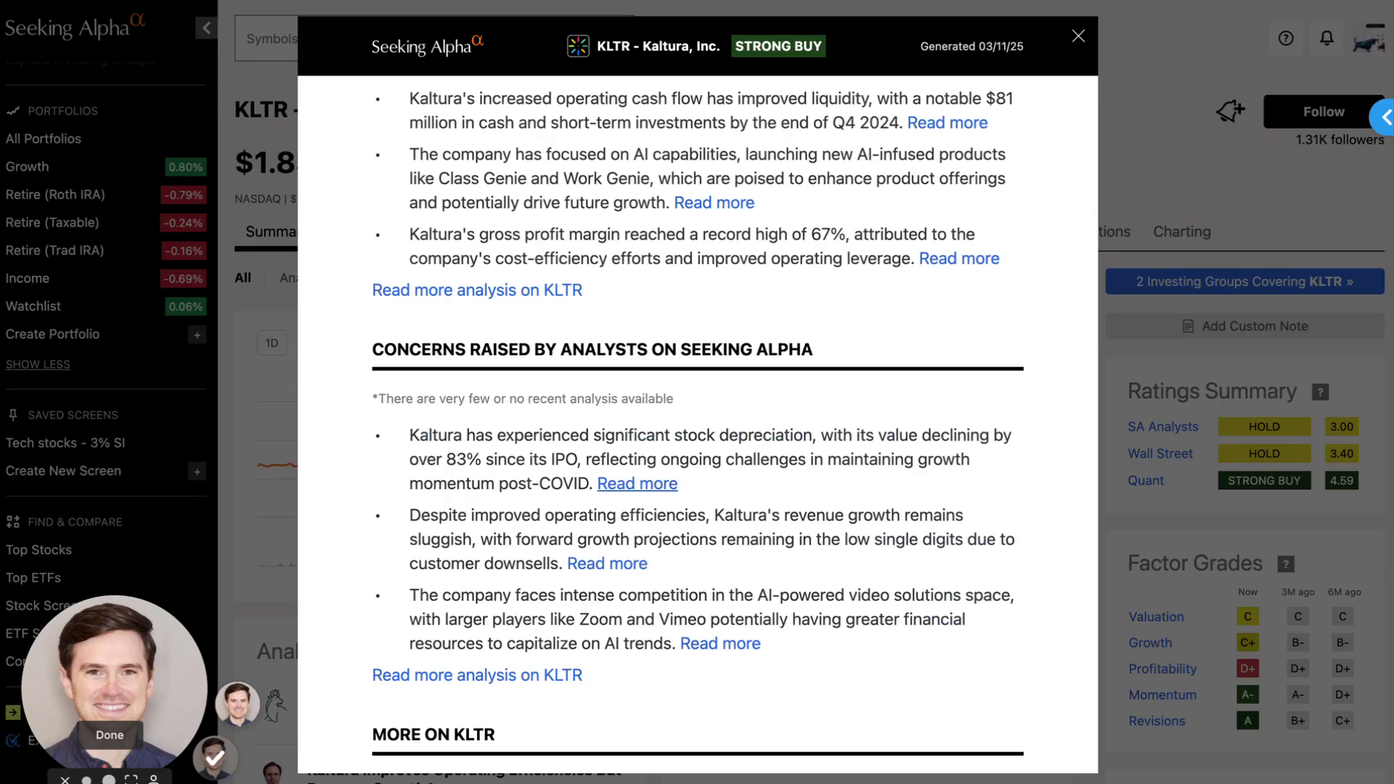
- Review the Kaltura report back up to its Quant rating at the beginning, and close the report
{"action": "scroll", "coordinate": [630, 322], "scroll_direction": "up", "scroll_amount": 1}
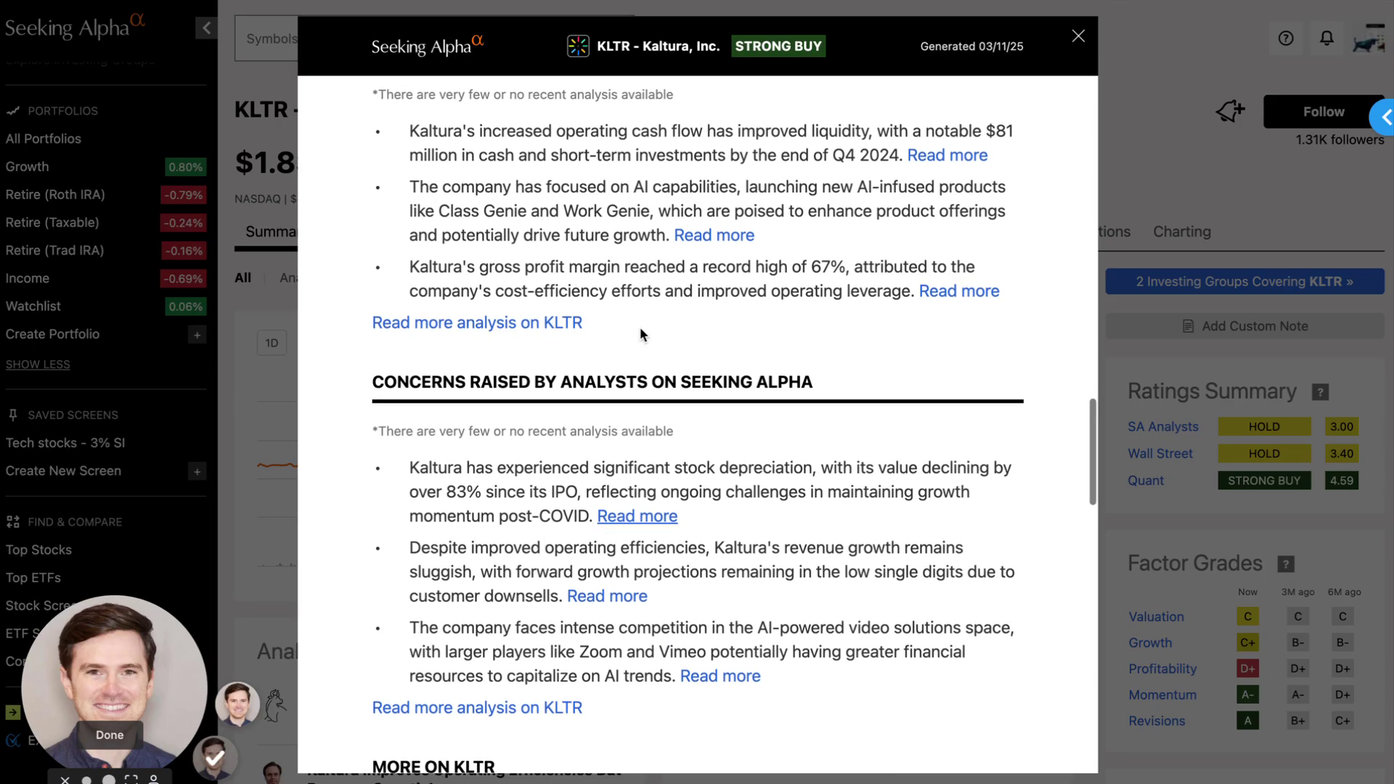
{"action": "scroll", "coordinate": [641, 332], "scroll_direction": "up", "scroll_amount": 5}
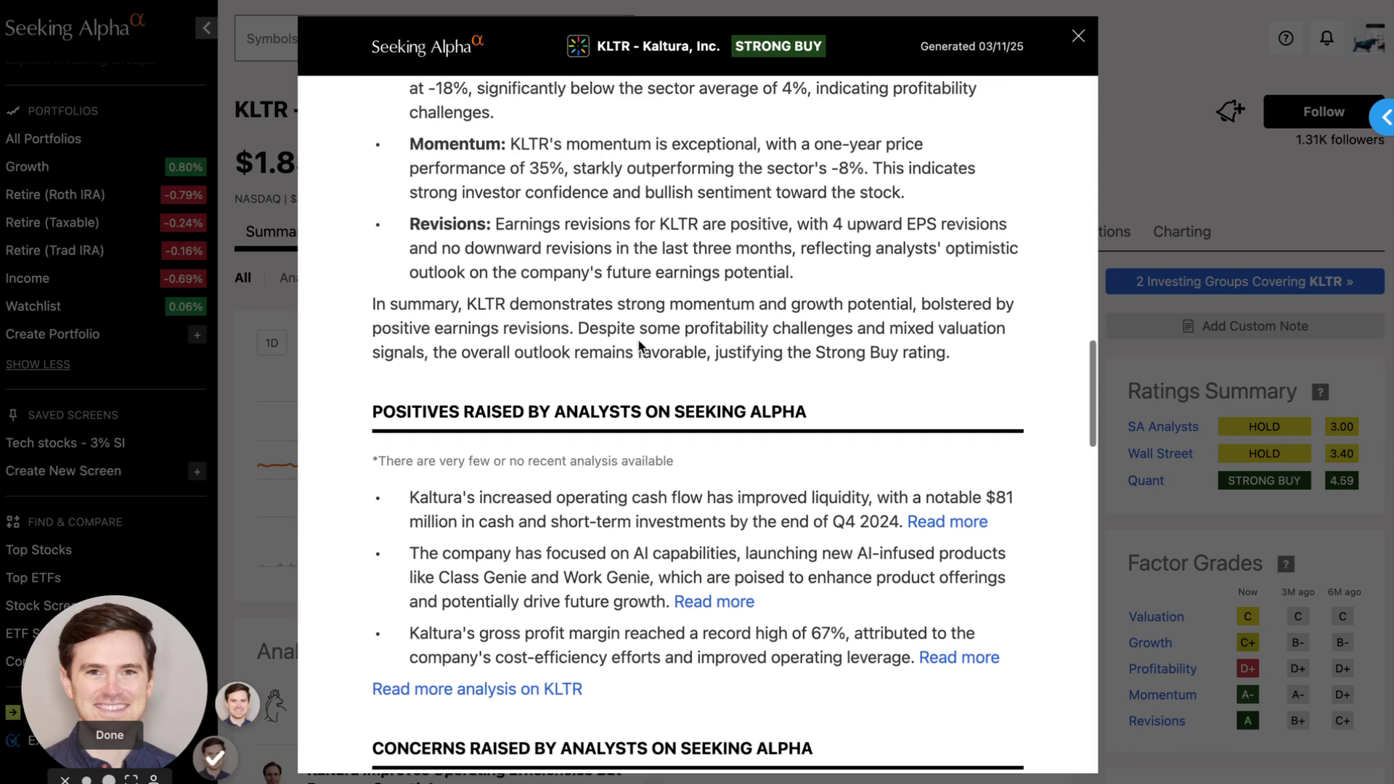
{"action": "scroll", "coordinate": [639, 346], "scroll_direction": "up", "scroll_amount": 10}
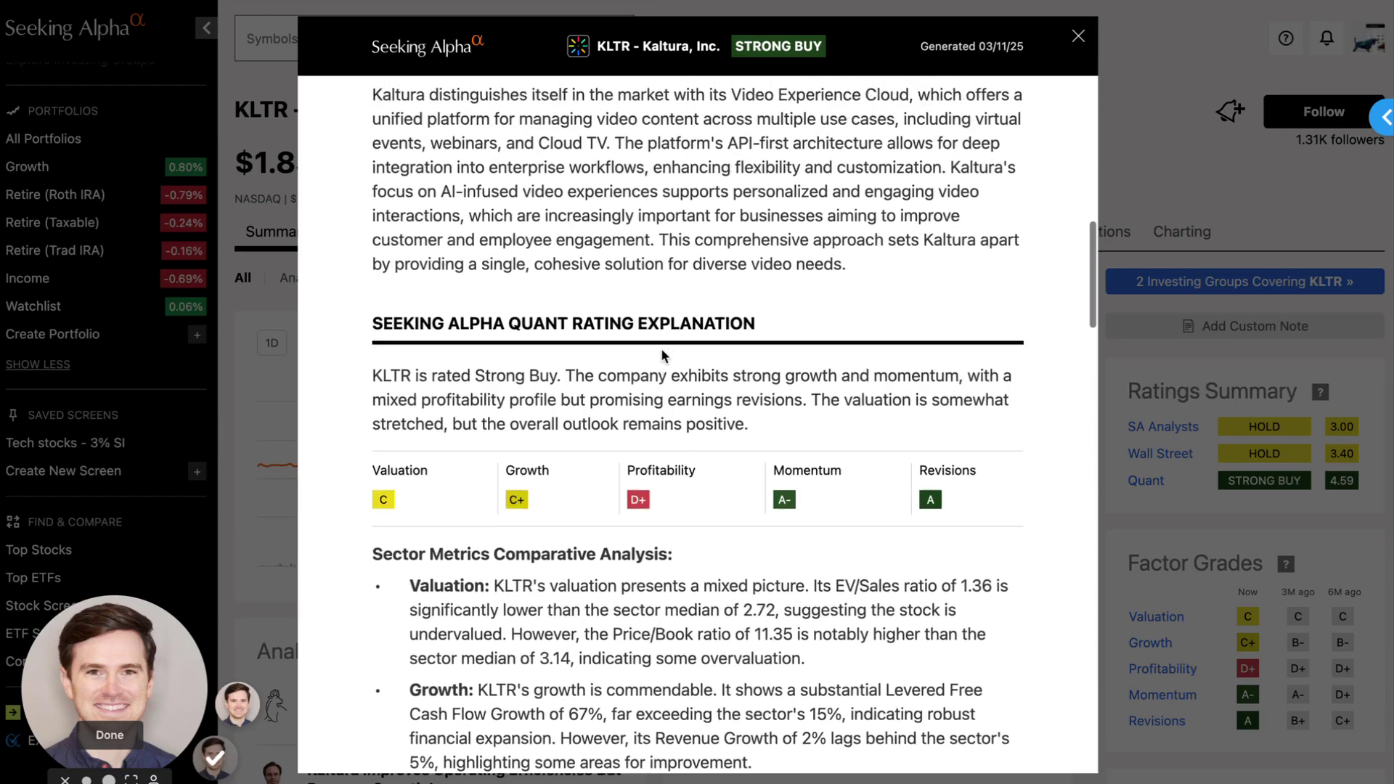
{"action": "scroll", "coordinate": [660, 356], "scroll_direction": "up", "scroll_amount": 10}
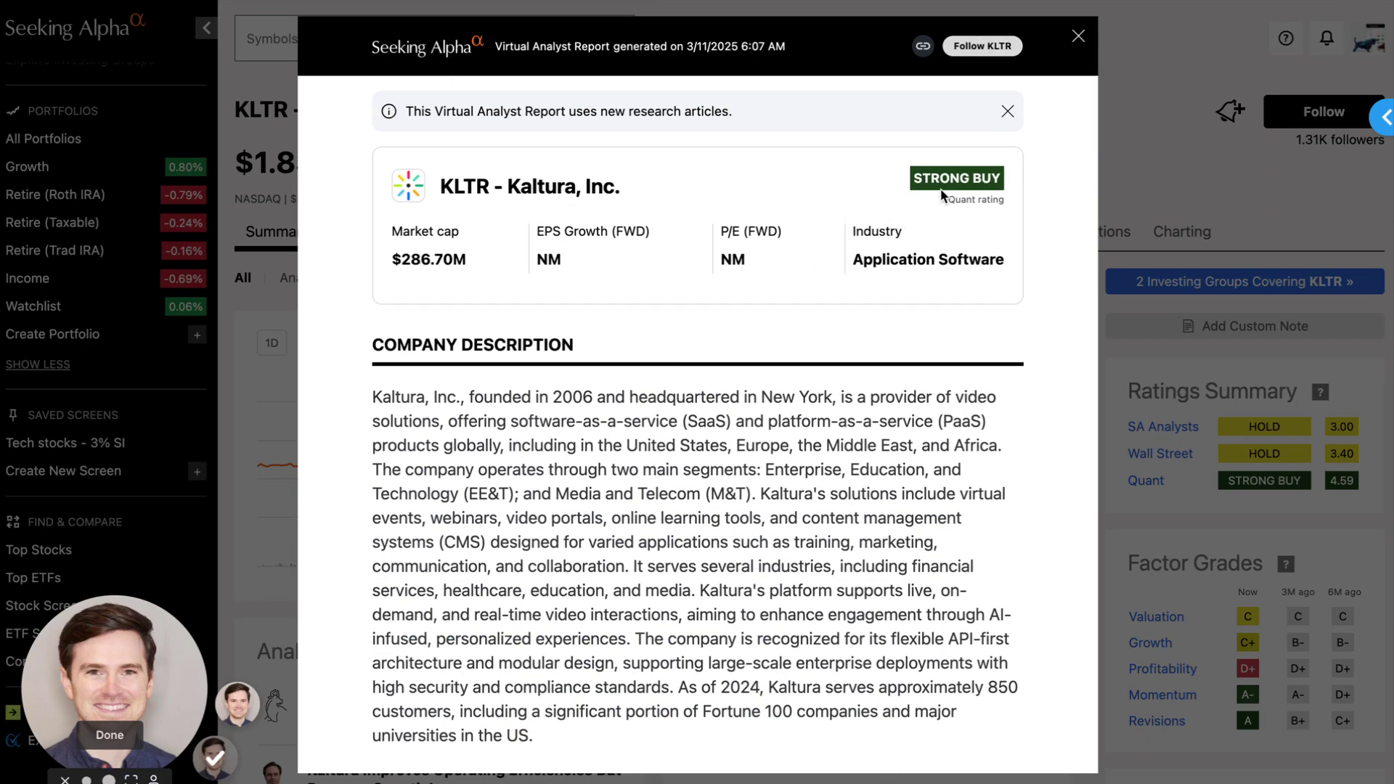
{"action": "left_click", "coordinate": [1079, 39]}
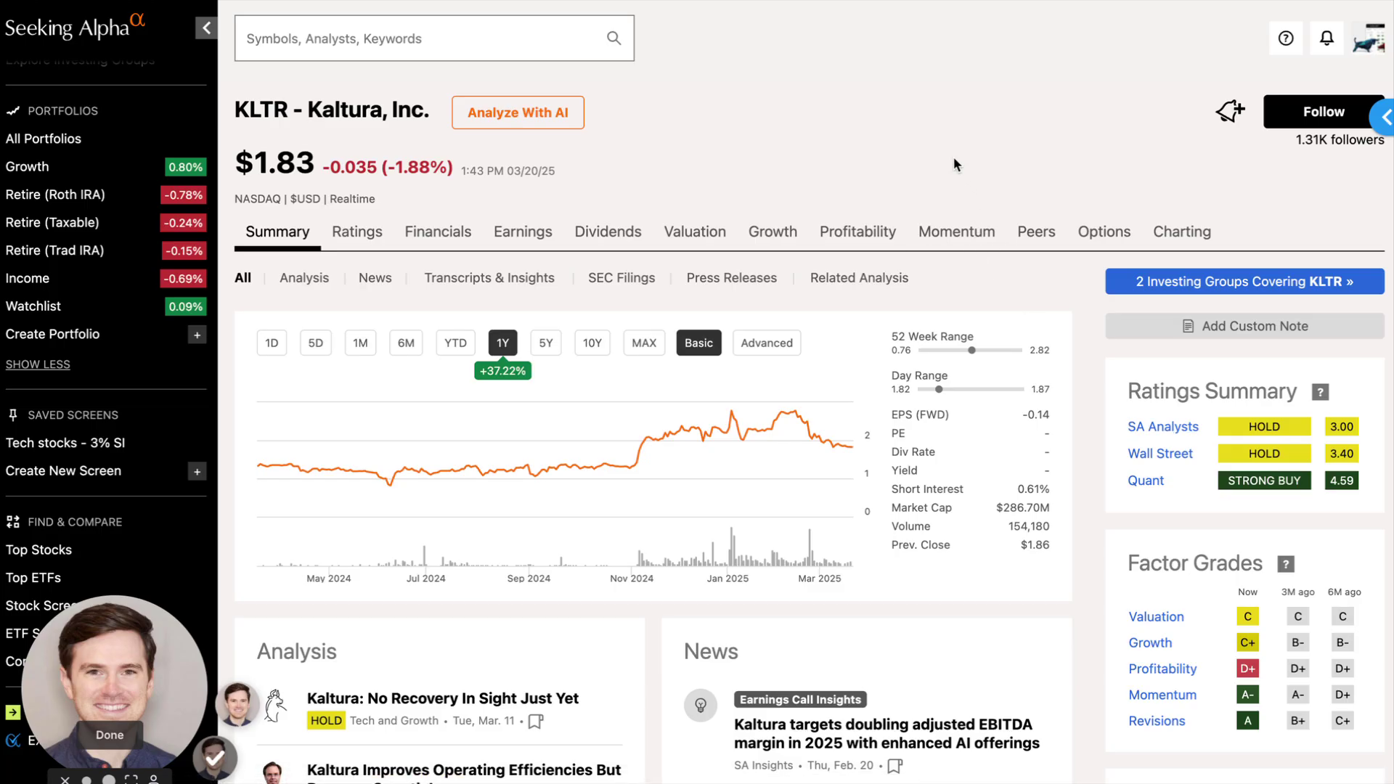
- Create a KLTR alert for SA Analysts rating changes with Email and Mobile delivery, and close the alerts dialog
{"action": "left_click", "coordinate": [1227, 119]}
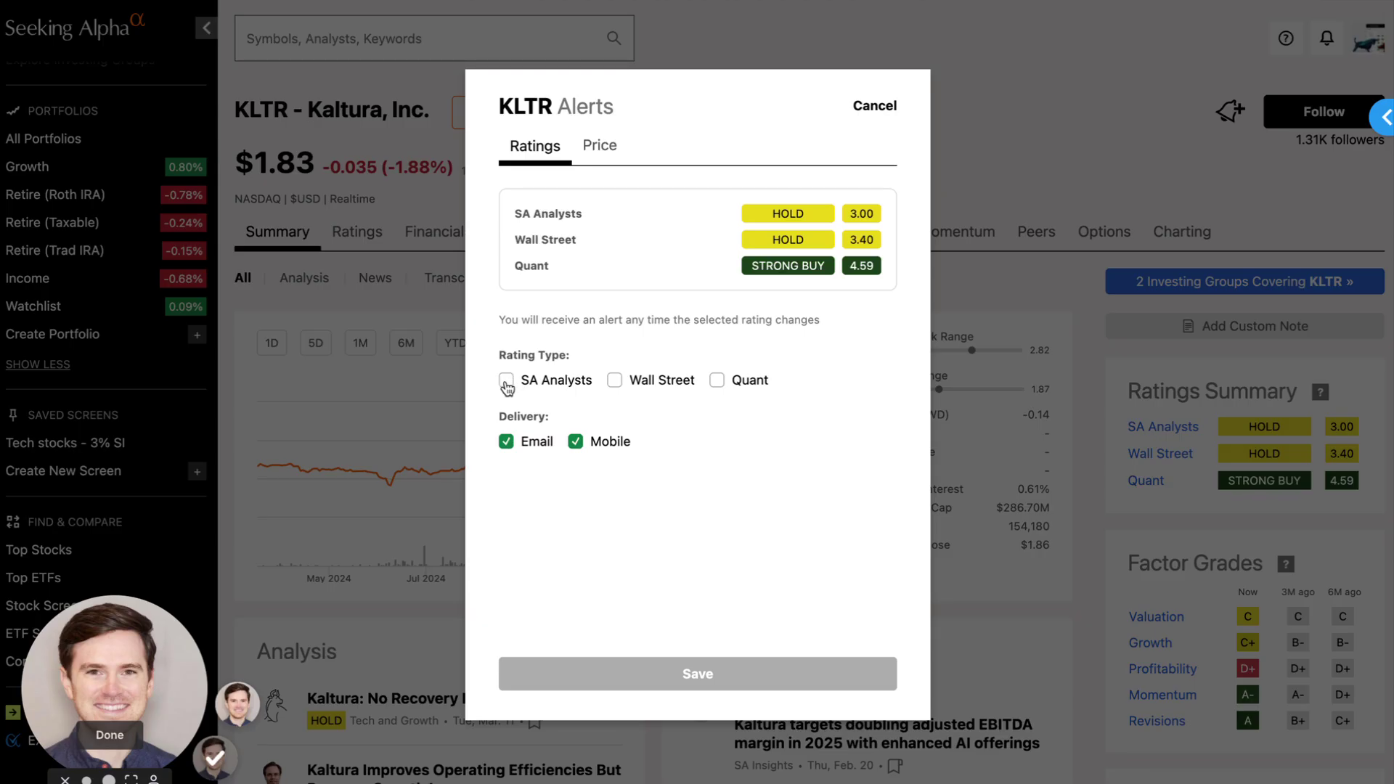
{"action": "left_click", "coordinate": [506, 381]}
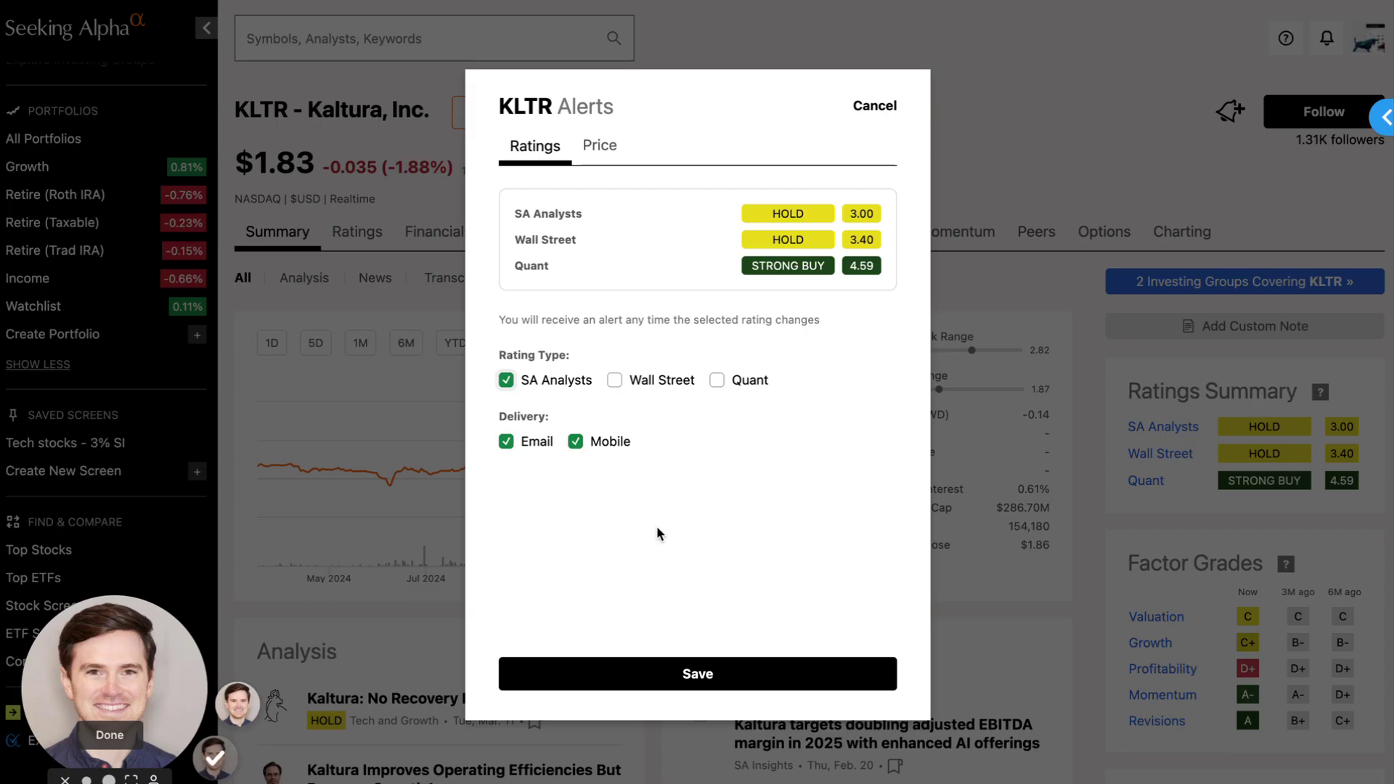
{"action": "left_click", "coordinate": [703, 674]}
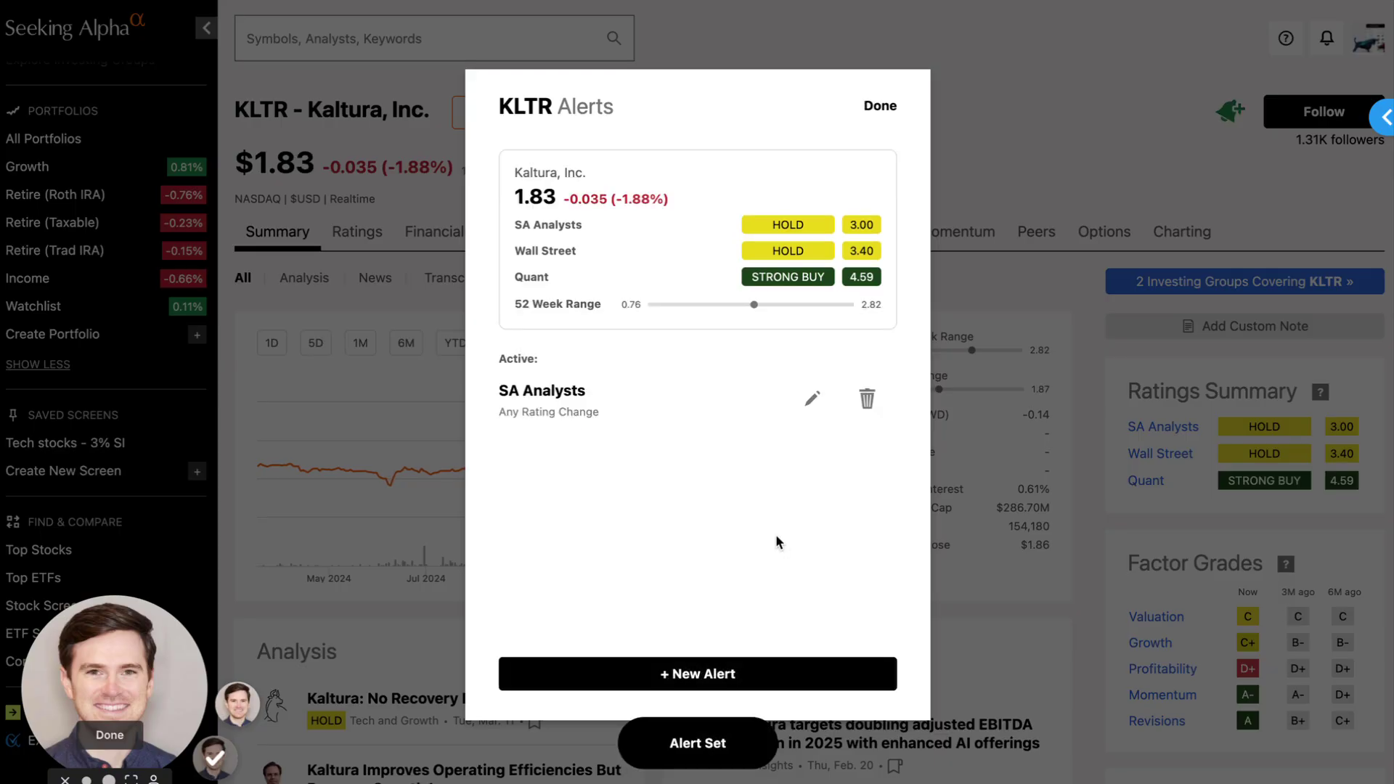
{"action": "left_click", "coordinate": [877, 115]}
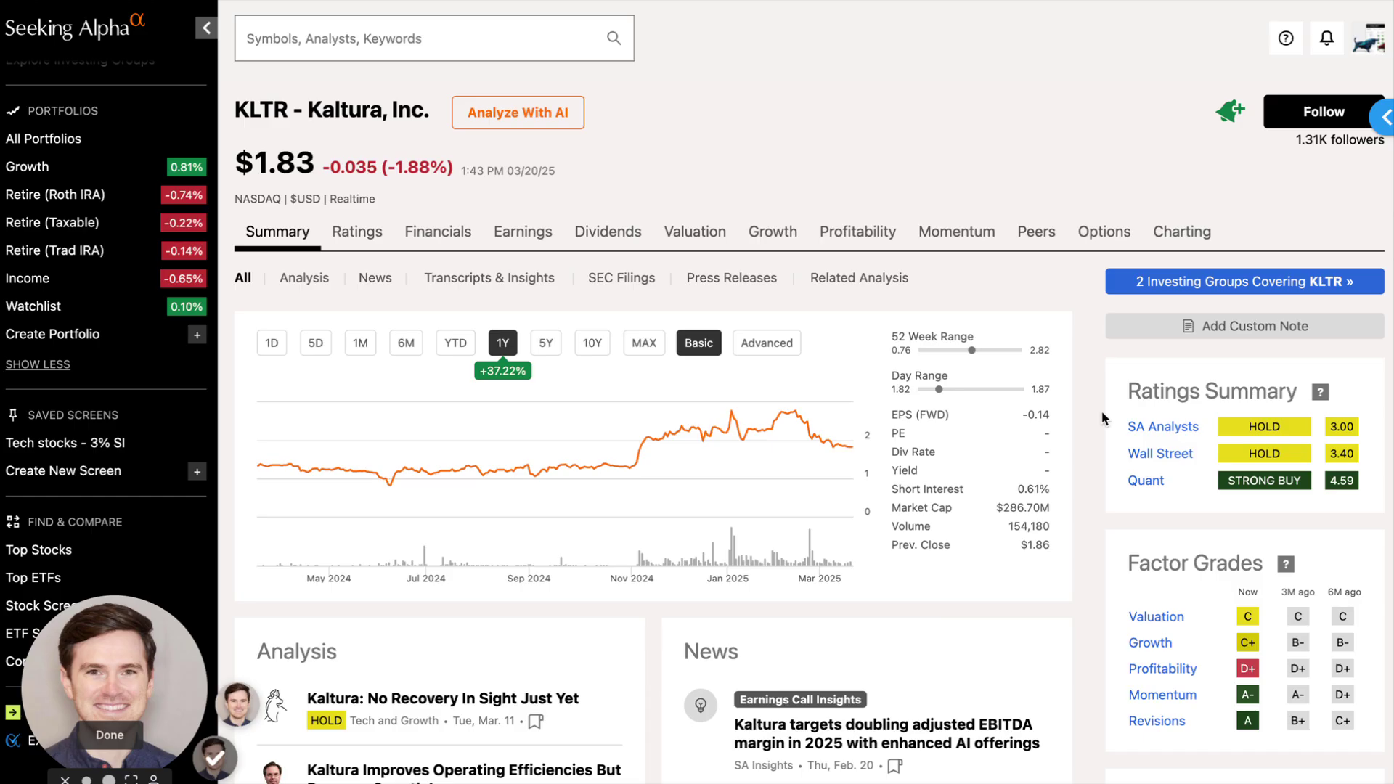
- Add KLTR to the Watchlist portfolio and dismiss the alerts notice
{"action": "left_click", "coordinate": [1309, 118]}
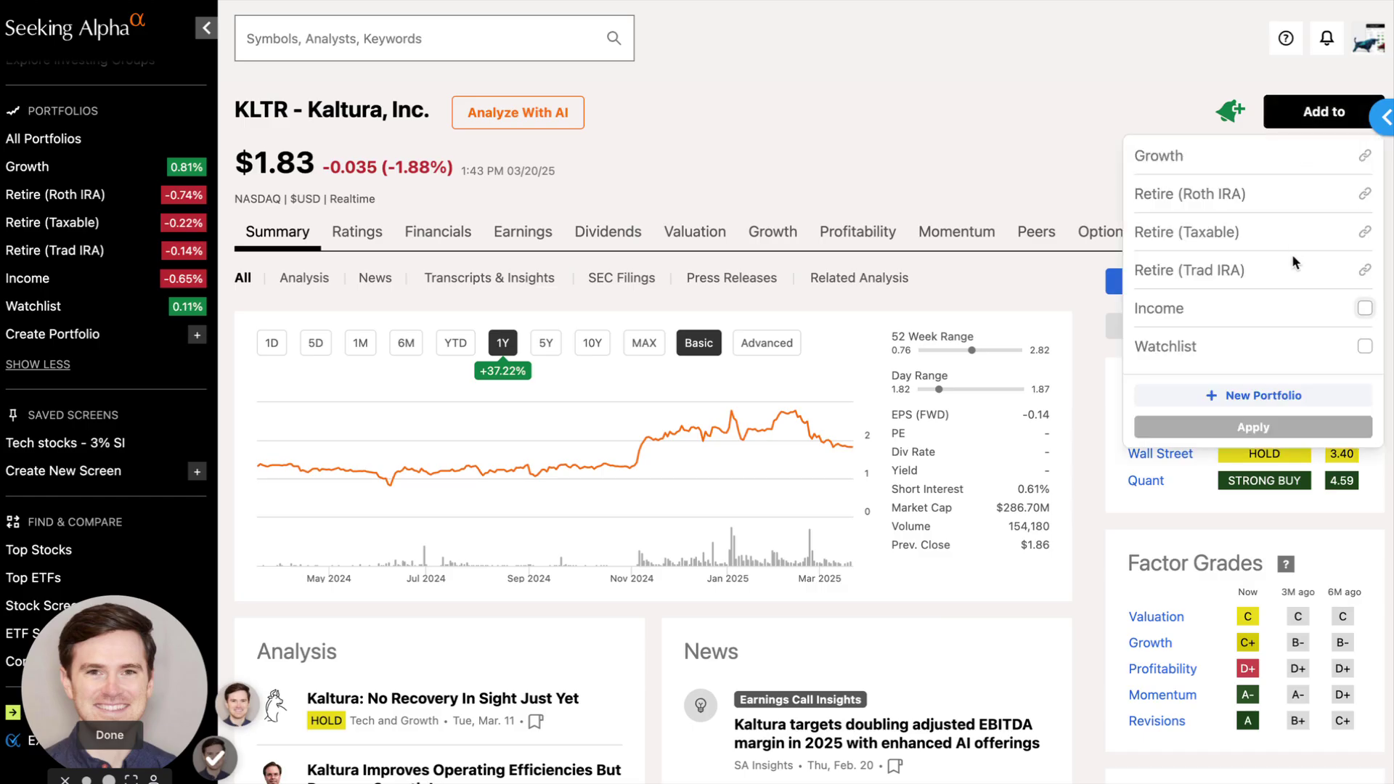
{"action": "left_click", "coordinate": [1364, 348]}
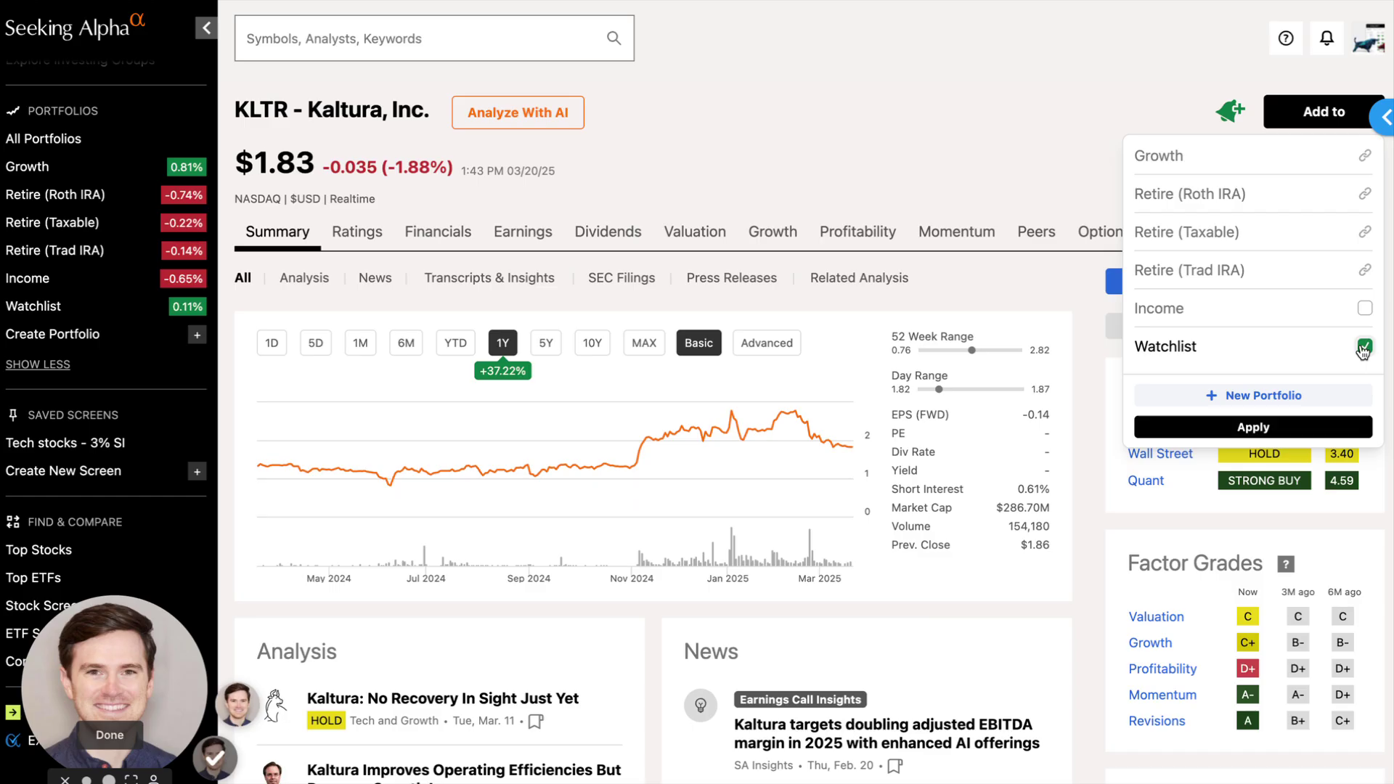
{"action": "left_click", "coordinate": [1259, 429]}
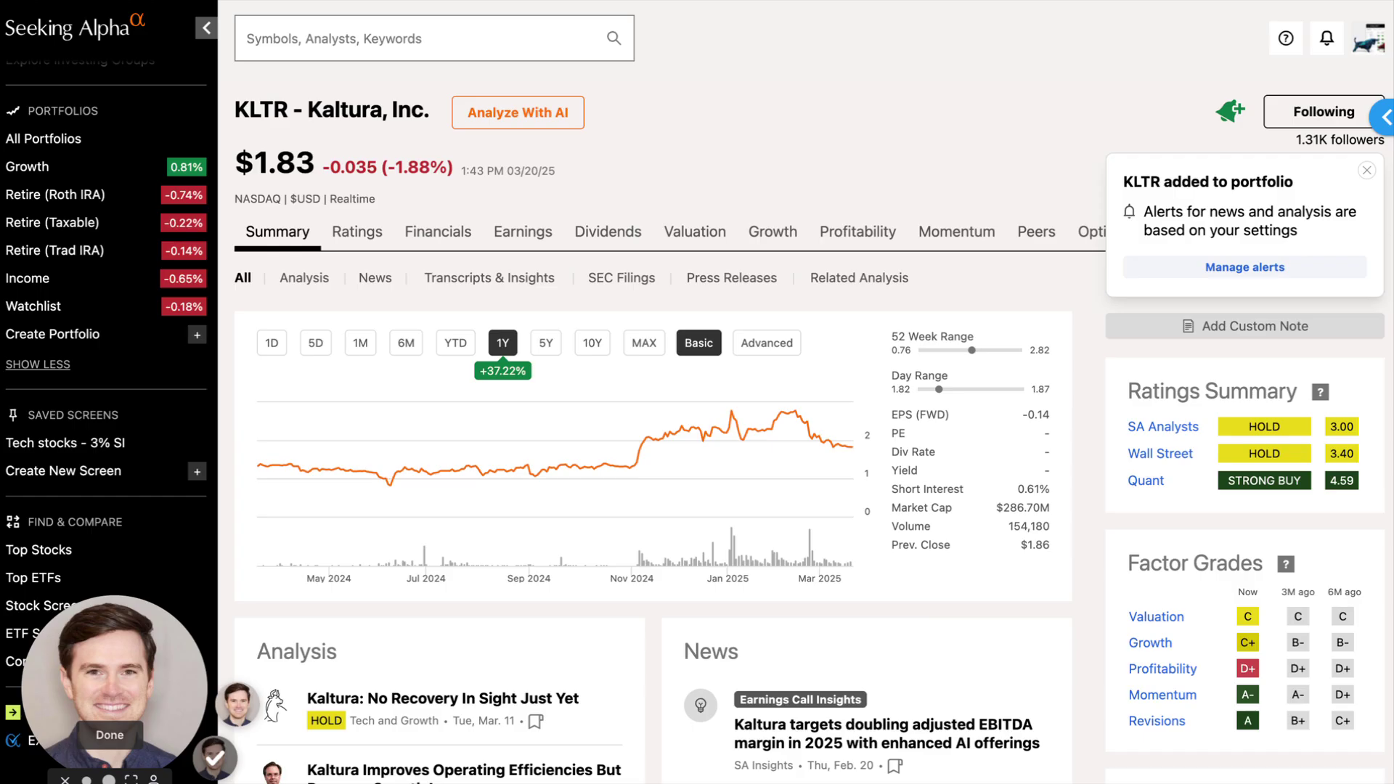
{"action": "left_click", "coordinate": [1369, 174]}
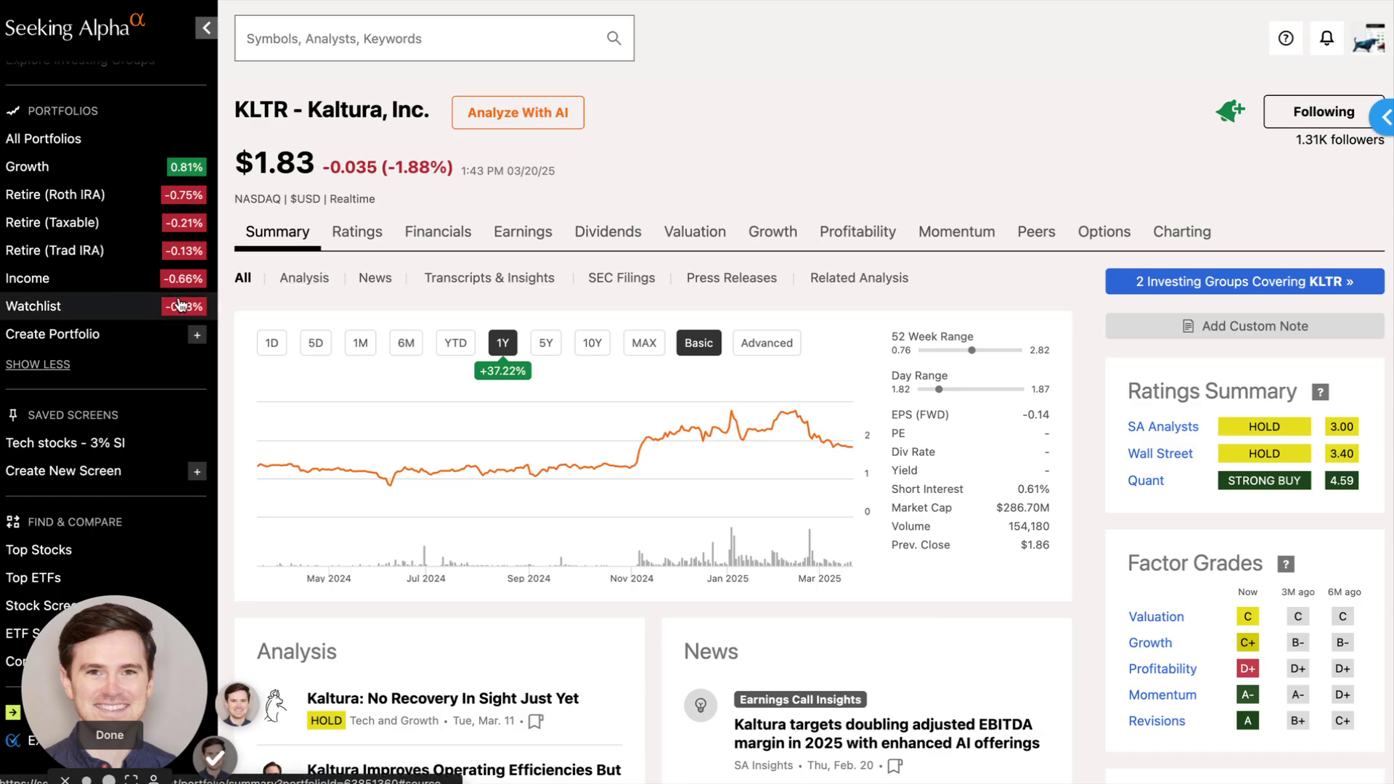
- Open the Watchlist portfolio to review its holdings
{"action": "scroll", "coordinate": [123, 333], "scroll_direction": "up", "scroll_amount": 1}
{"action": "scroll", "coordinate": [123, 332], "scroll_direction": "up", "scroll_amount": 2}
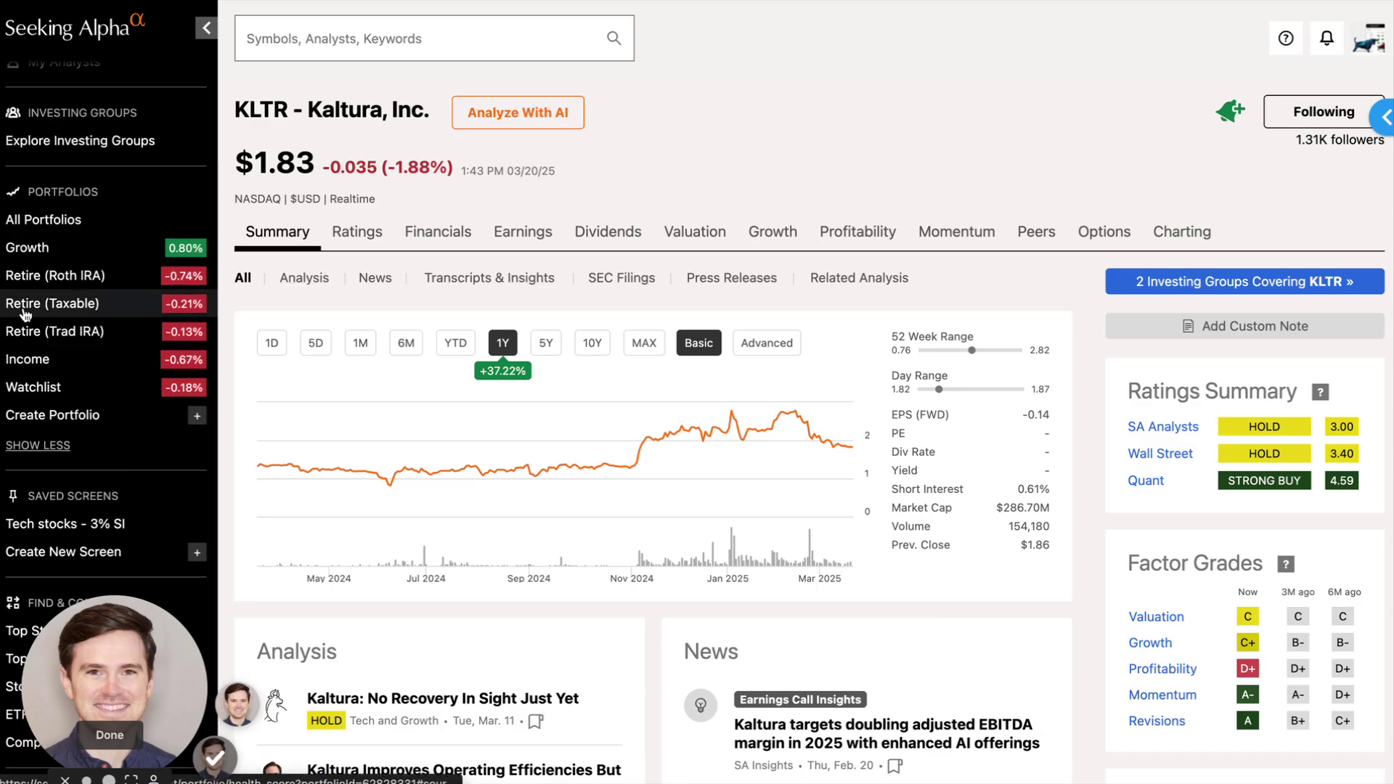
{"action": "left_click", "coordinate": [40, 391]}
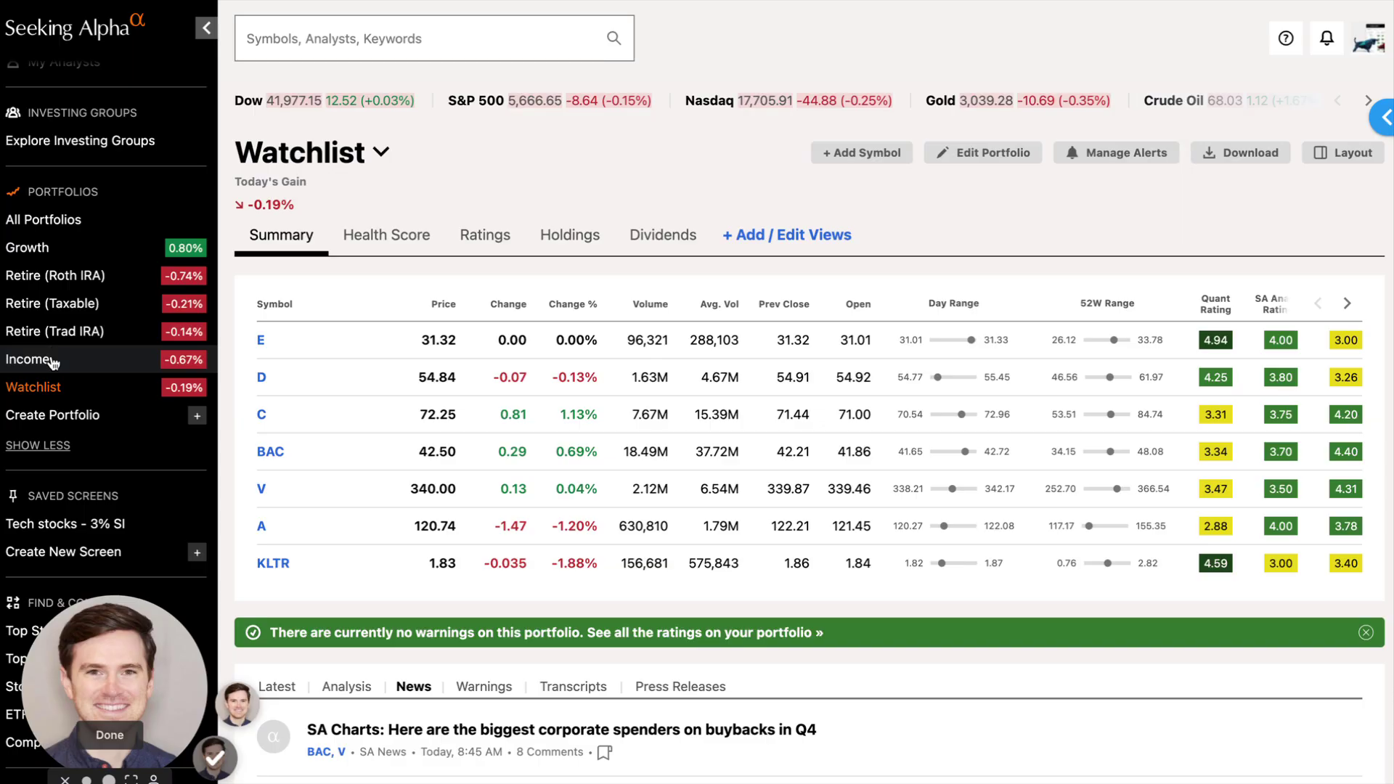
- Review the Income portfolio's Health Score, checking its Strong Buy stocks and how it compares with other portfolios
{"action": "left_click", "coordinate": [29, 359]}
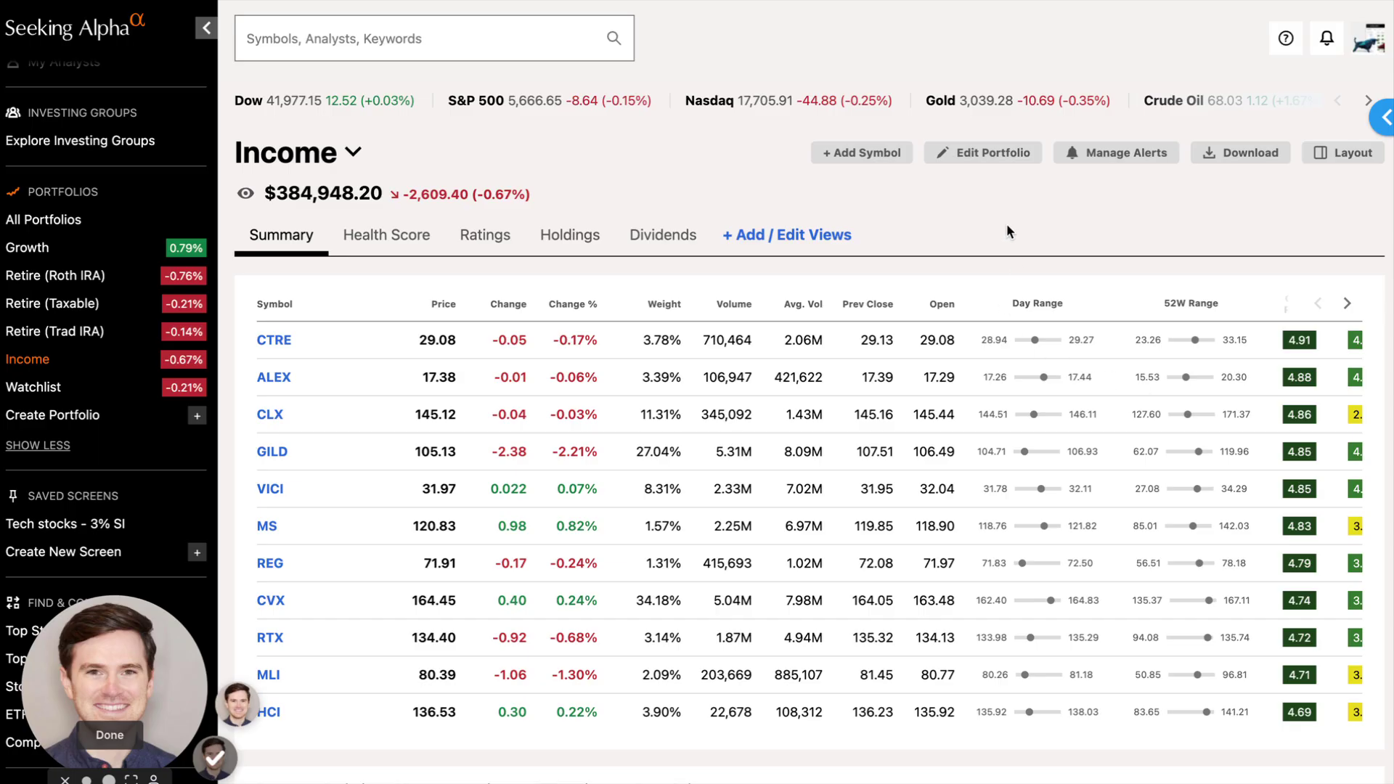
{"action": "left_click", "coordinate": [375, 247]}
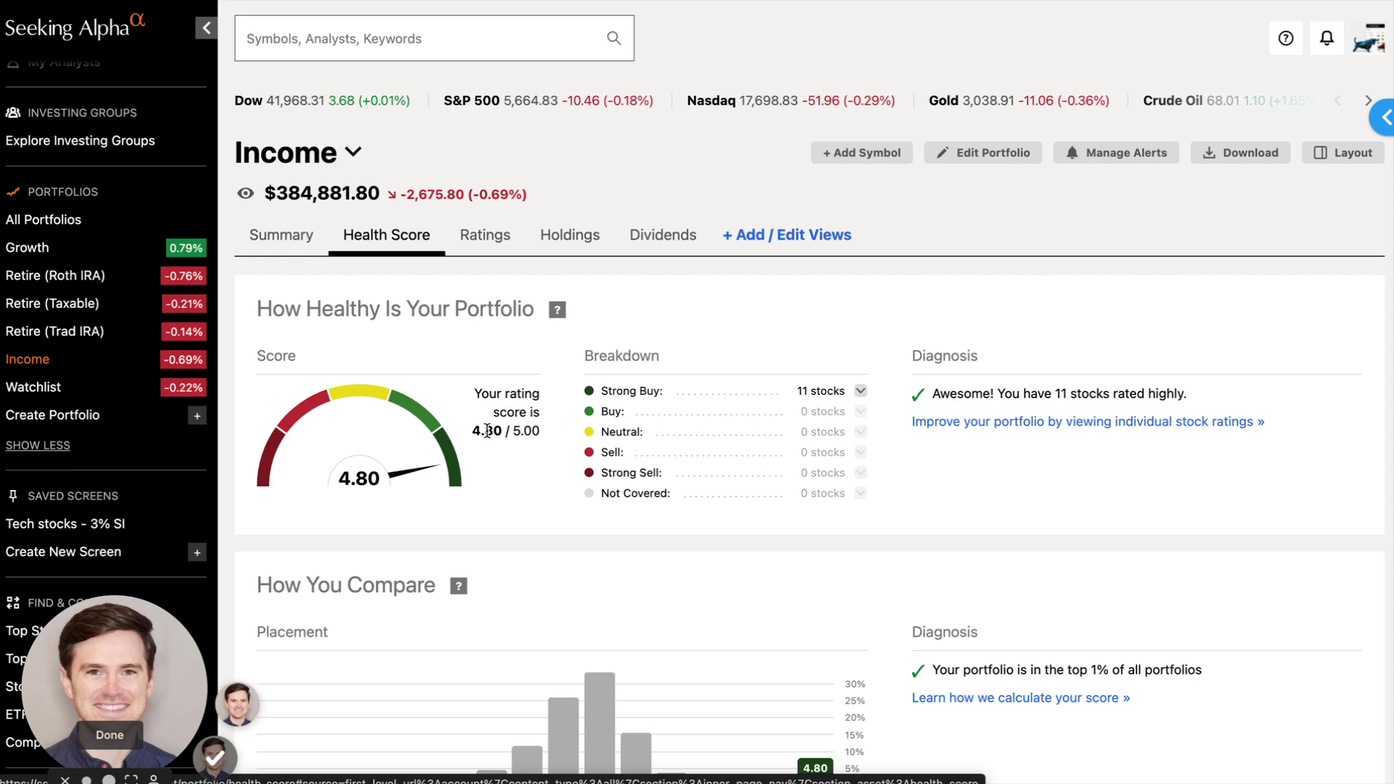
{"action": "left_click", "coordinate": [862, 394]}
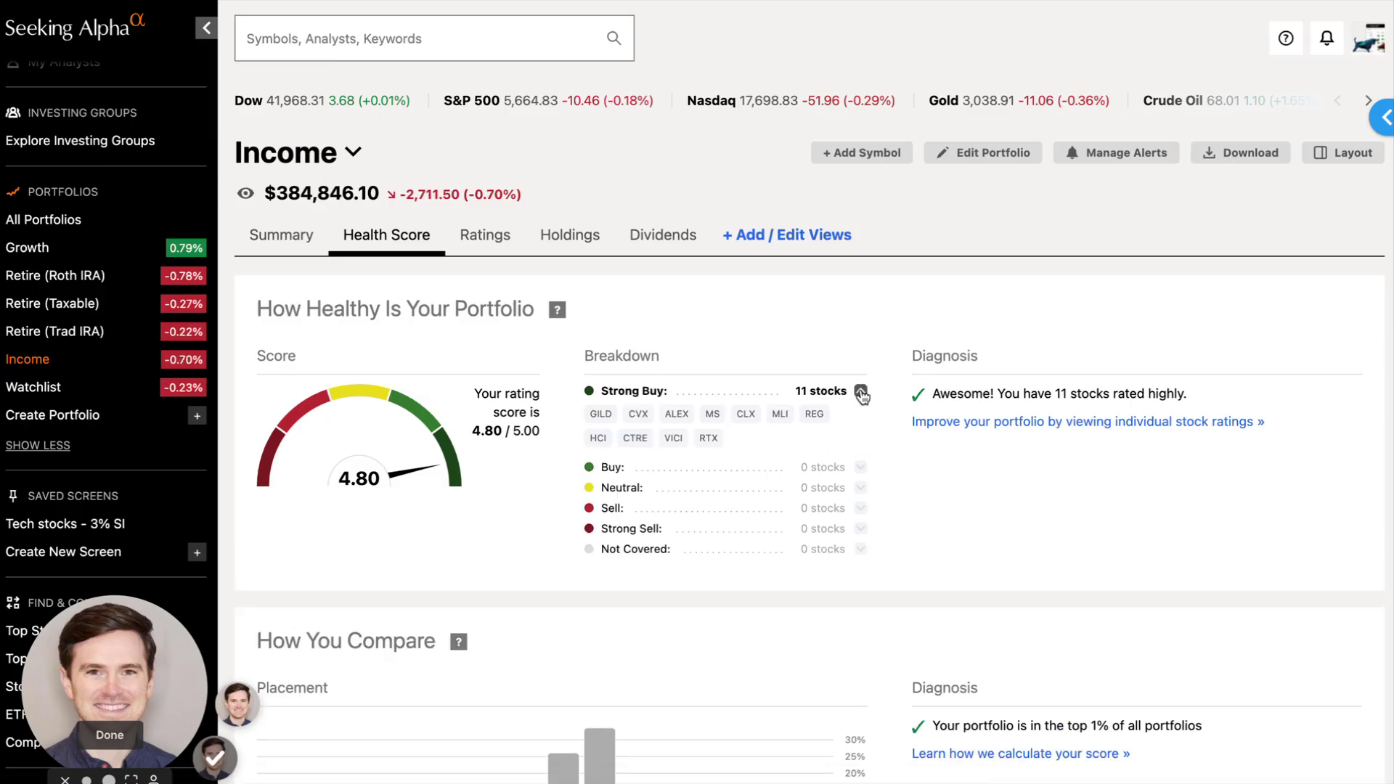
{"action": "left_click", "coordinate": [862, 394]}
{"action": "scroll", "coordinate": [837, 392], "scroll_direction": "down", "scroll_amount": 5}
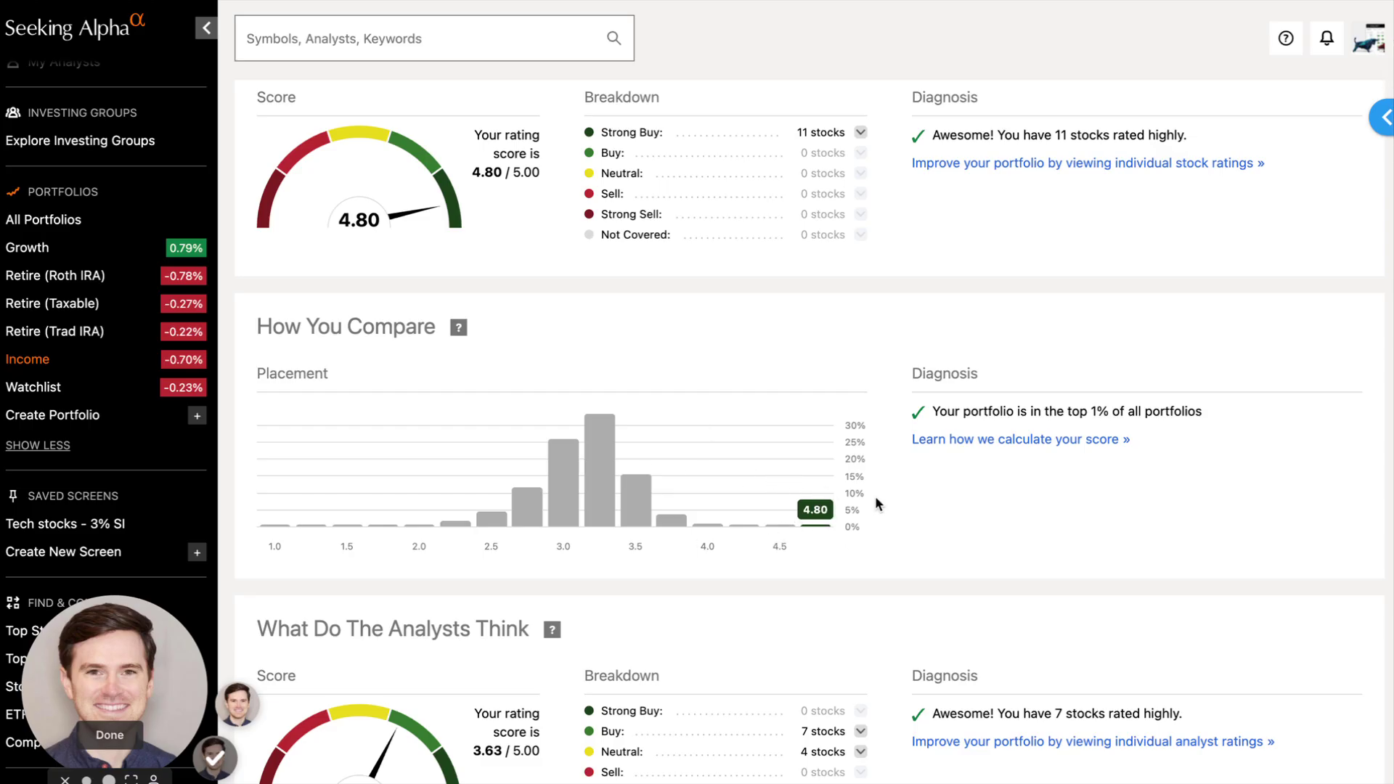
- Examine which Income portfolio stocks the analysts rate Buy and Neutral
{"action": "scroll", "coordinate": [841, 475], "scroll_direction": "down", "scroll_amount": 5}
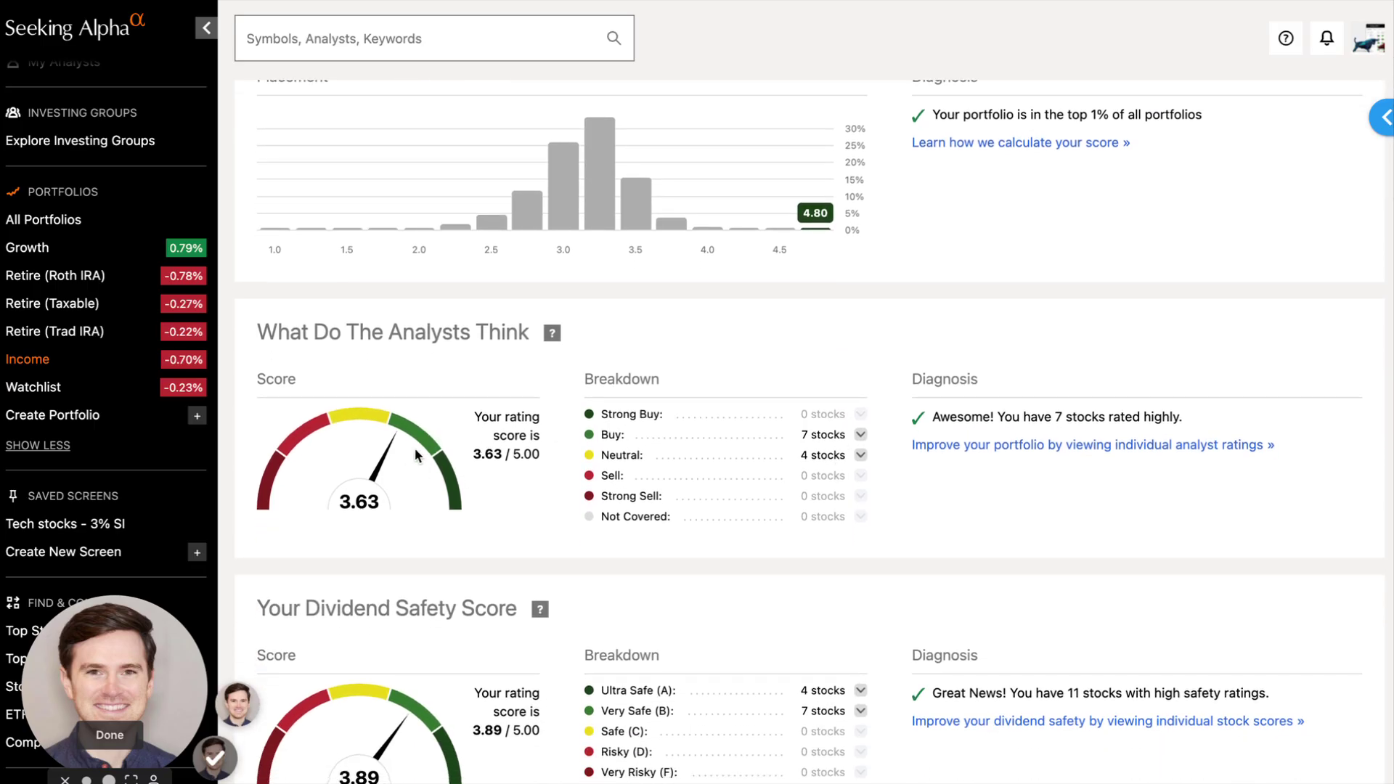
{"action": "left_click", "coordinate": [861, 436]}
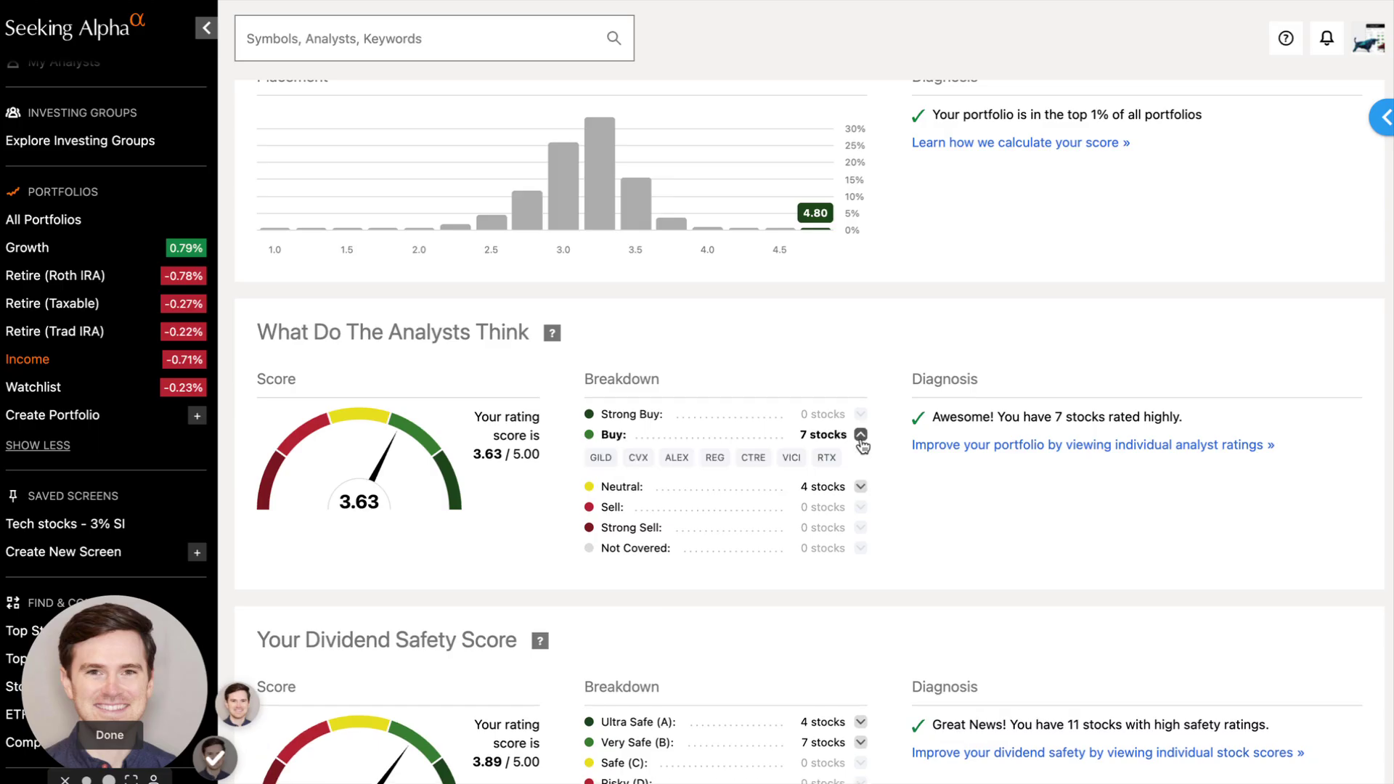
{"action": "left_click", "coordinate": [861, 436]}
{"action": "left_click", "coordinate": [860, 455]}
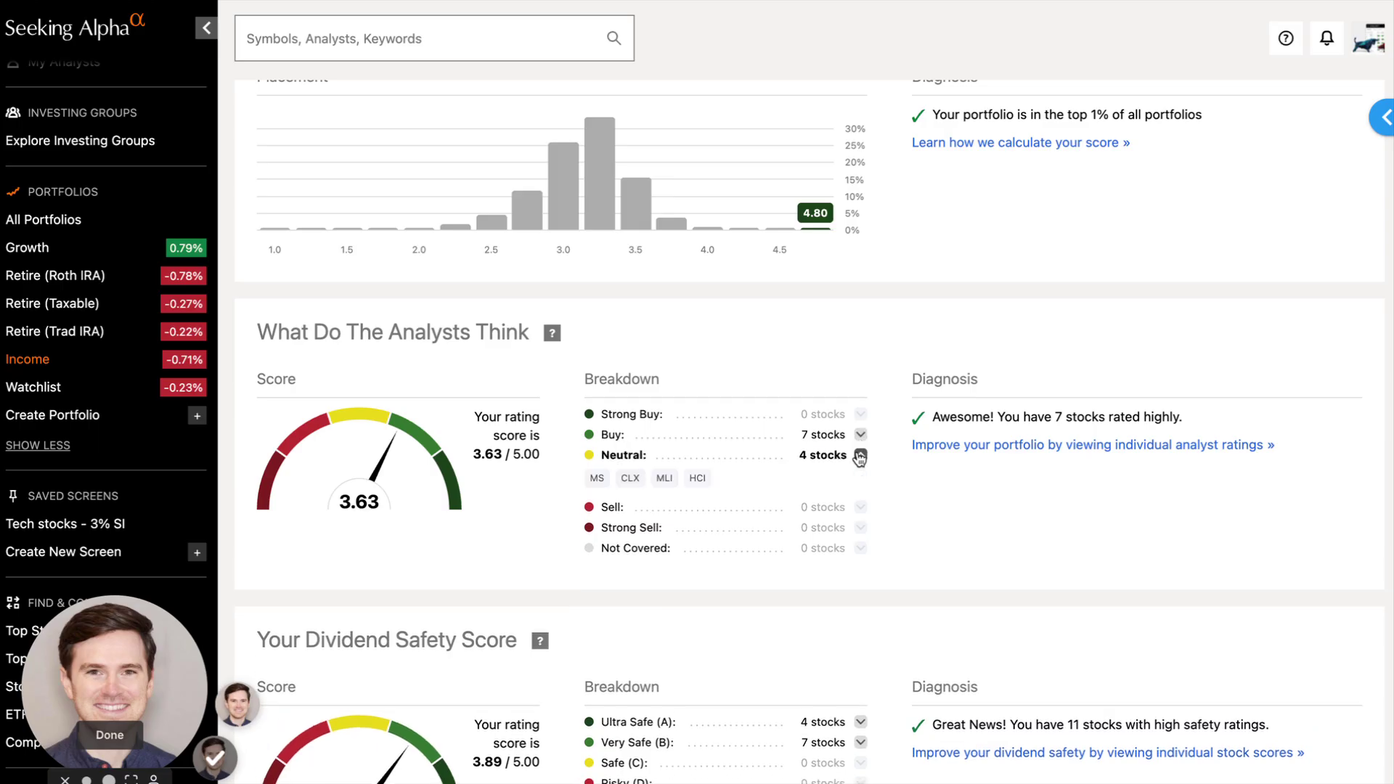
{"action": "left_click", "coordinate": [860, 455]}
- Examine the portfolio's dividend safety and factor grades, listing the Ultra Safe (A) and Very Safe (B) stocks
{"action": "scroll", "coordinate": [791, 416], "scroll_direction": "down", "scroll_amount": 4}
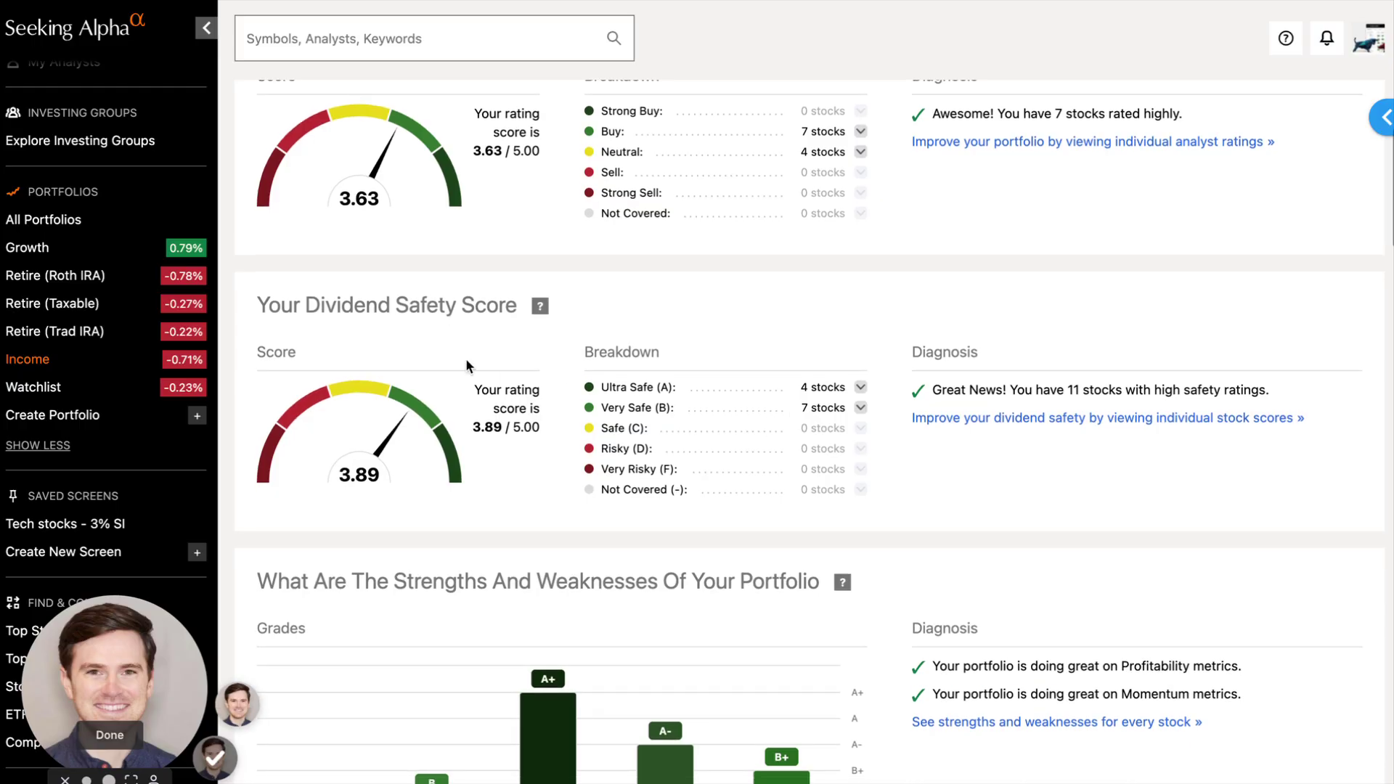
{"action": "scroll", "coordinate": [709, 386], "scroll_direction": "down", "scroll_amount": 3}
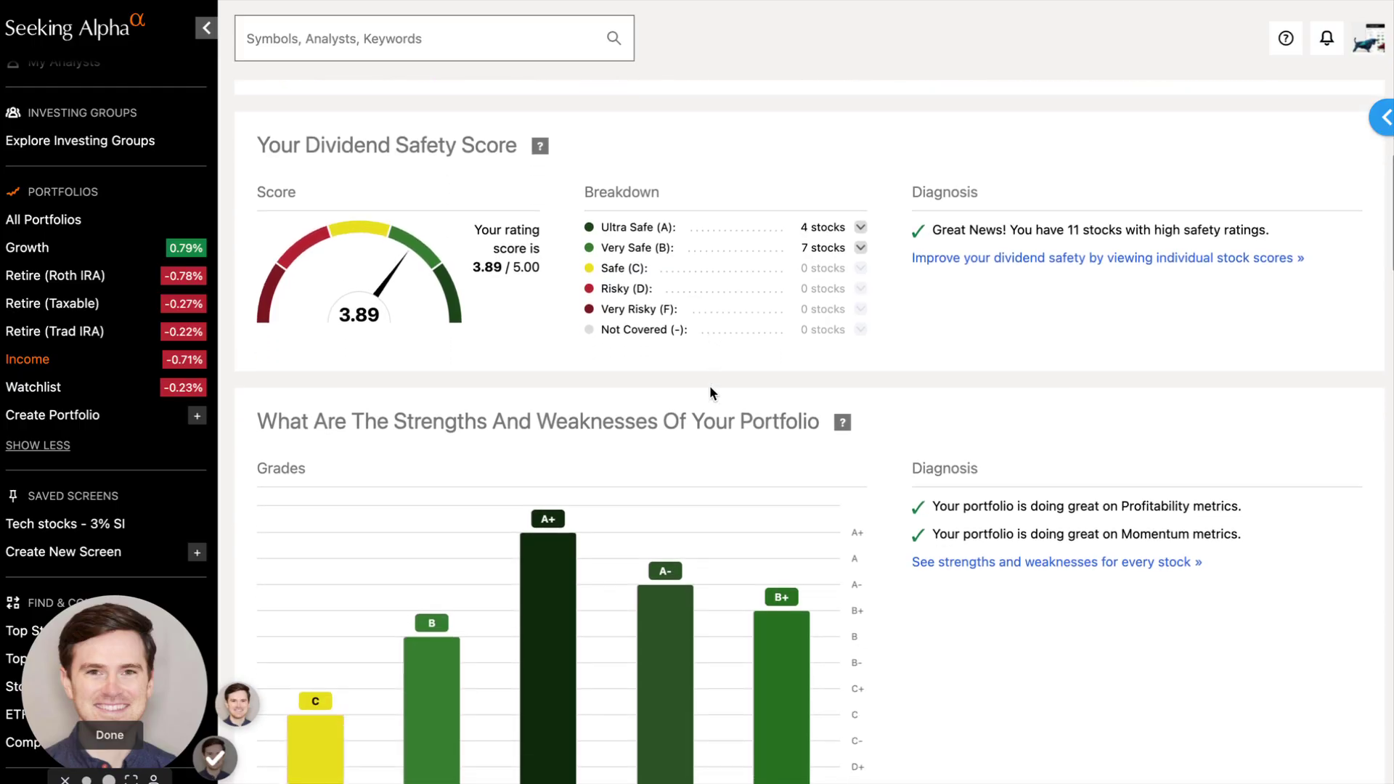
{"action": "scroll", "coordinate": [581, 473], "scroll_direction": "down", "scroll_amount": 2}
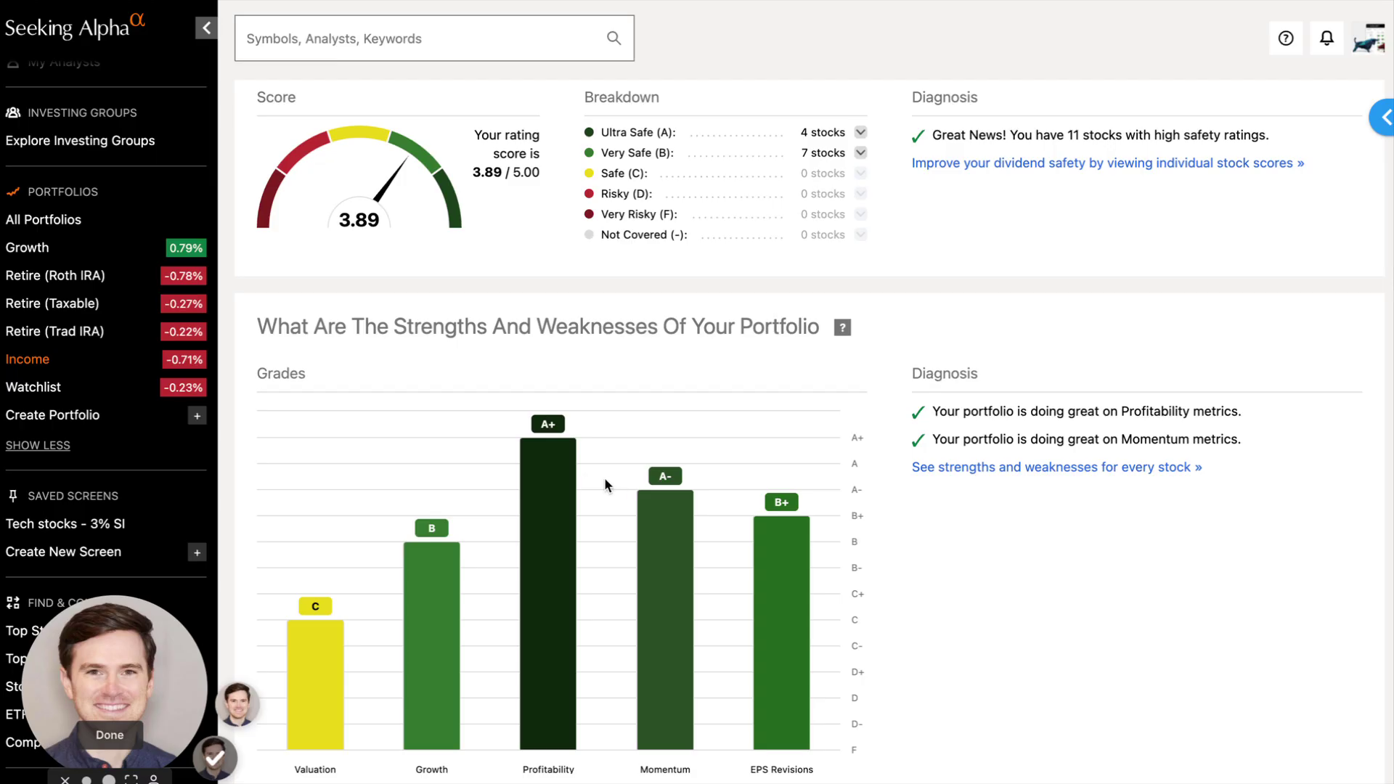
{"action": "scroll", "coordinate": [651, 456], "scroll_direction": "up", "scroll_amount": 1}
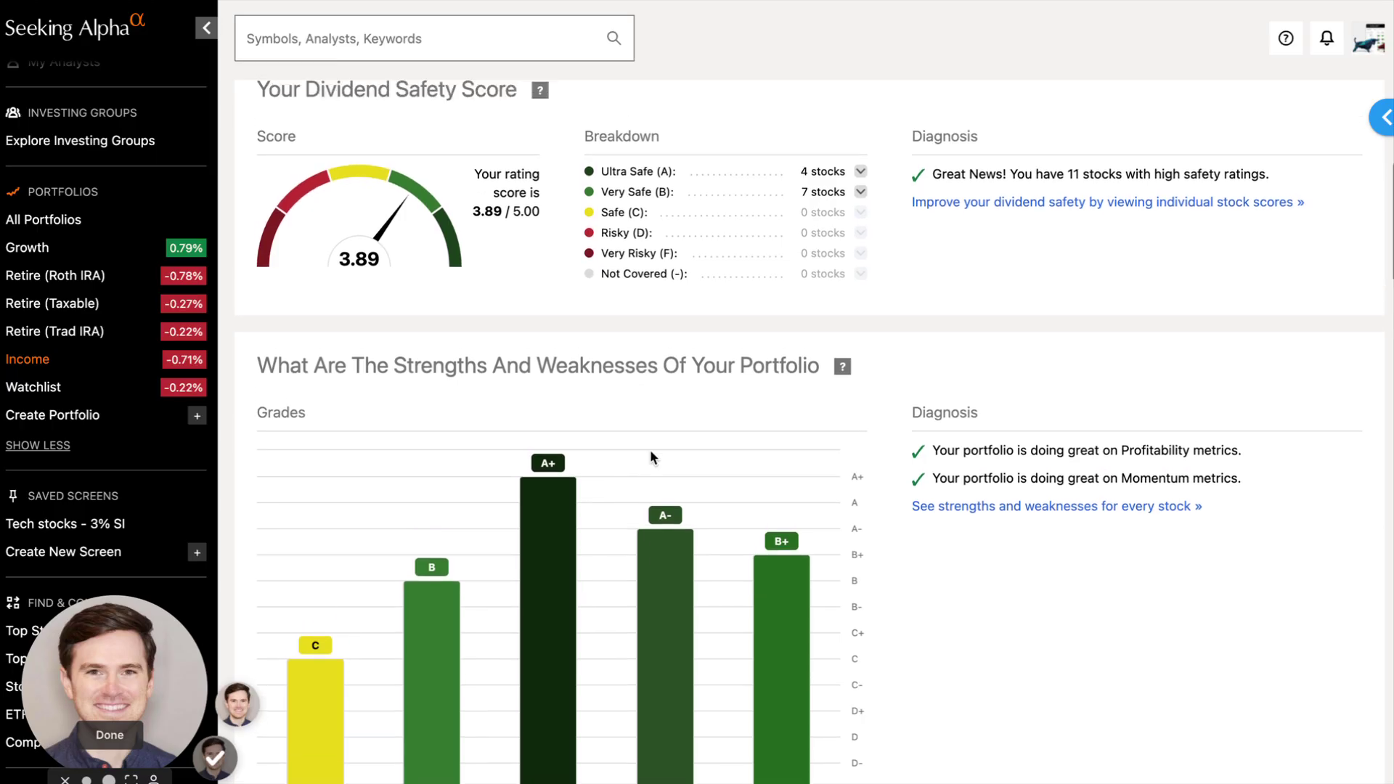
{"action": "left_click", "coordinate": [861, 175]}
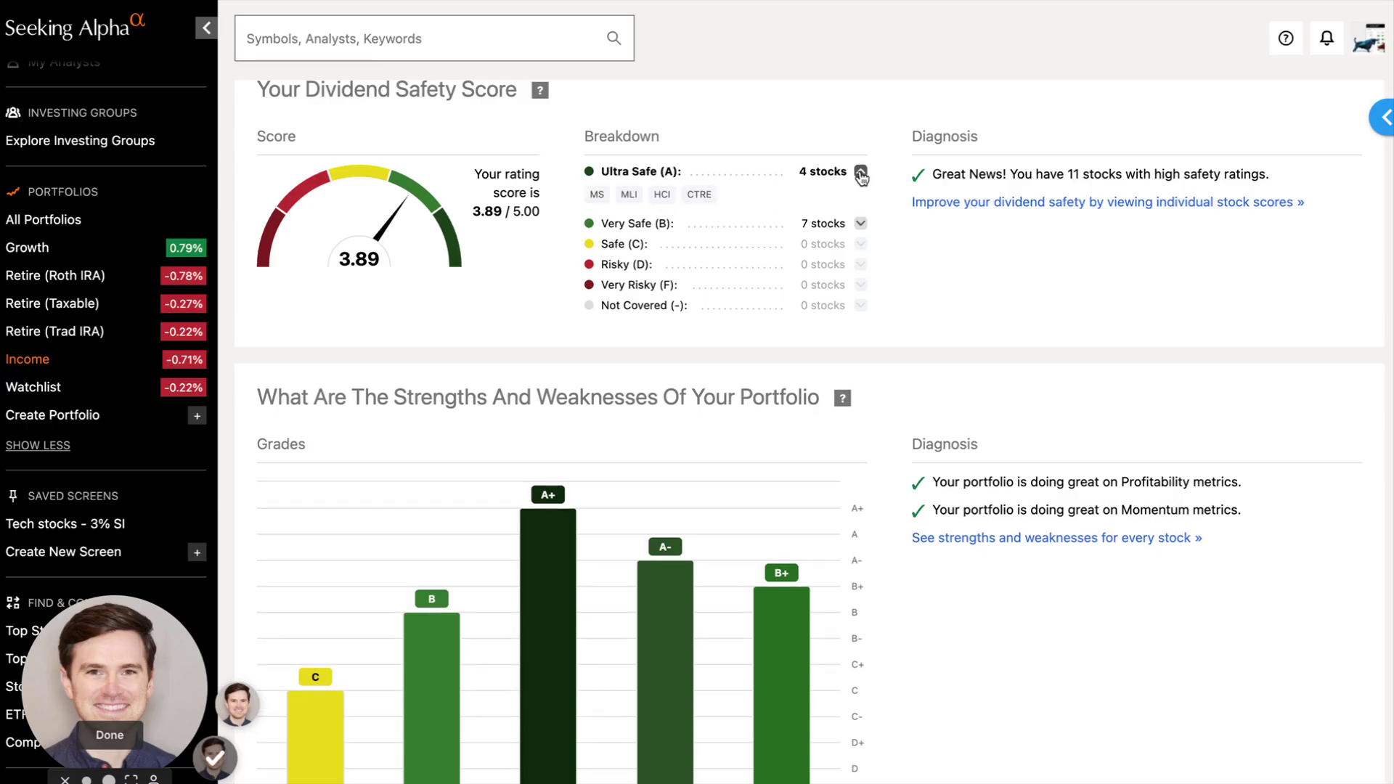
{"action": "left_click", "coordinate": [861, 174]}
{"action": "left_click", "coordinate": [861, 193]}
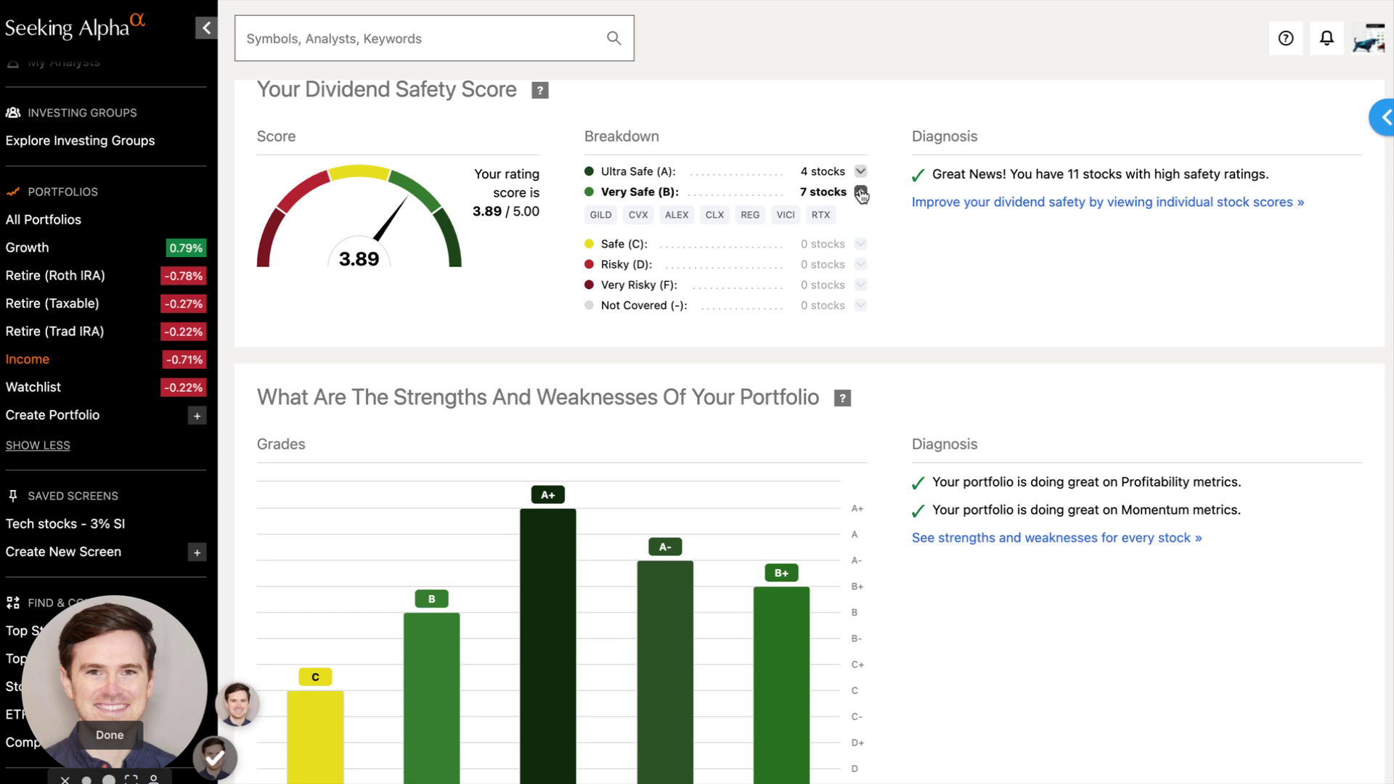
{"action": "left_click", "coordinate": [861, 194]}
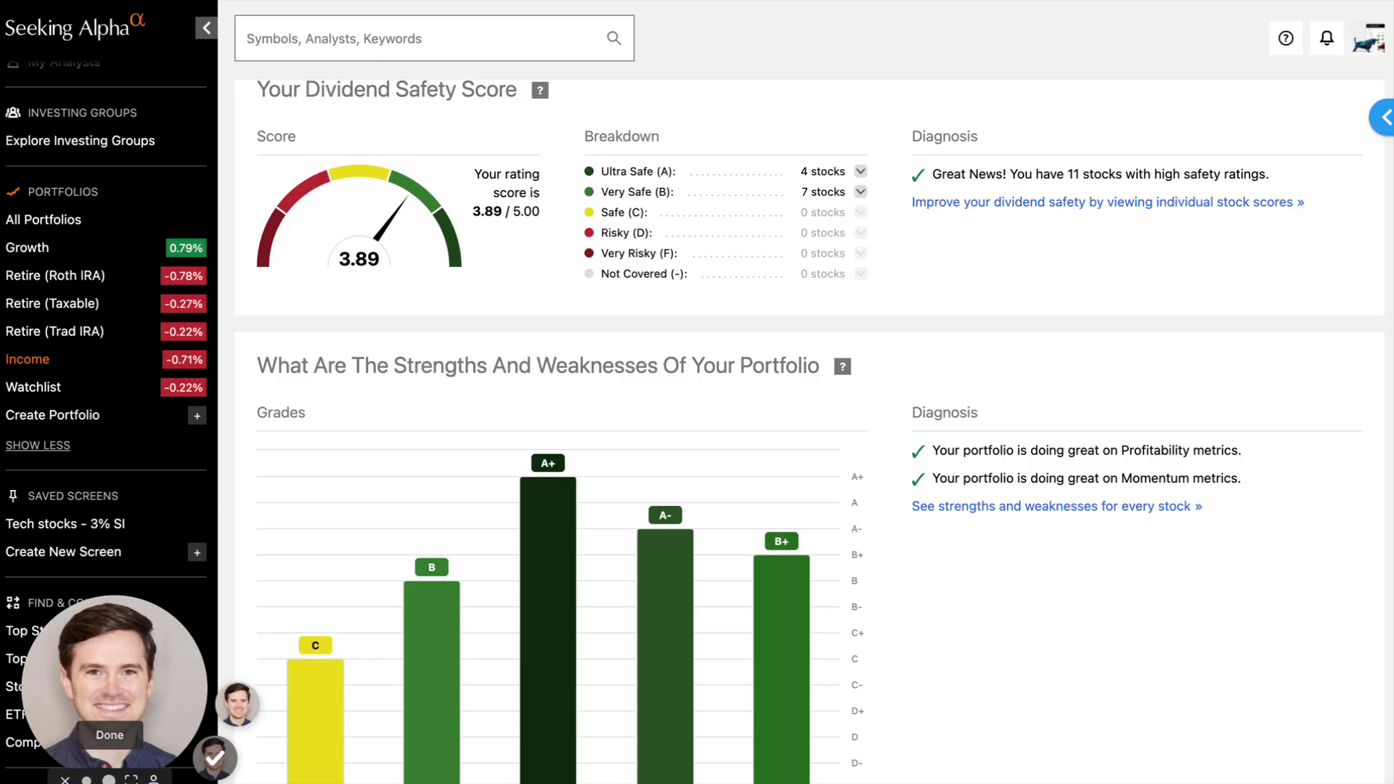
- Show the Income portfolio's Dividends view to review grades, payout dates and yields
{"action": "scroll", "coordinate": [821, 552], "scroll_direction": "up", "scroll_amount": 10}
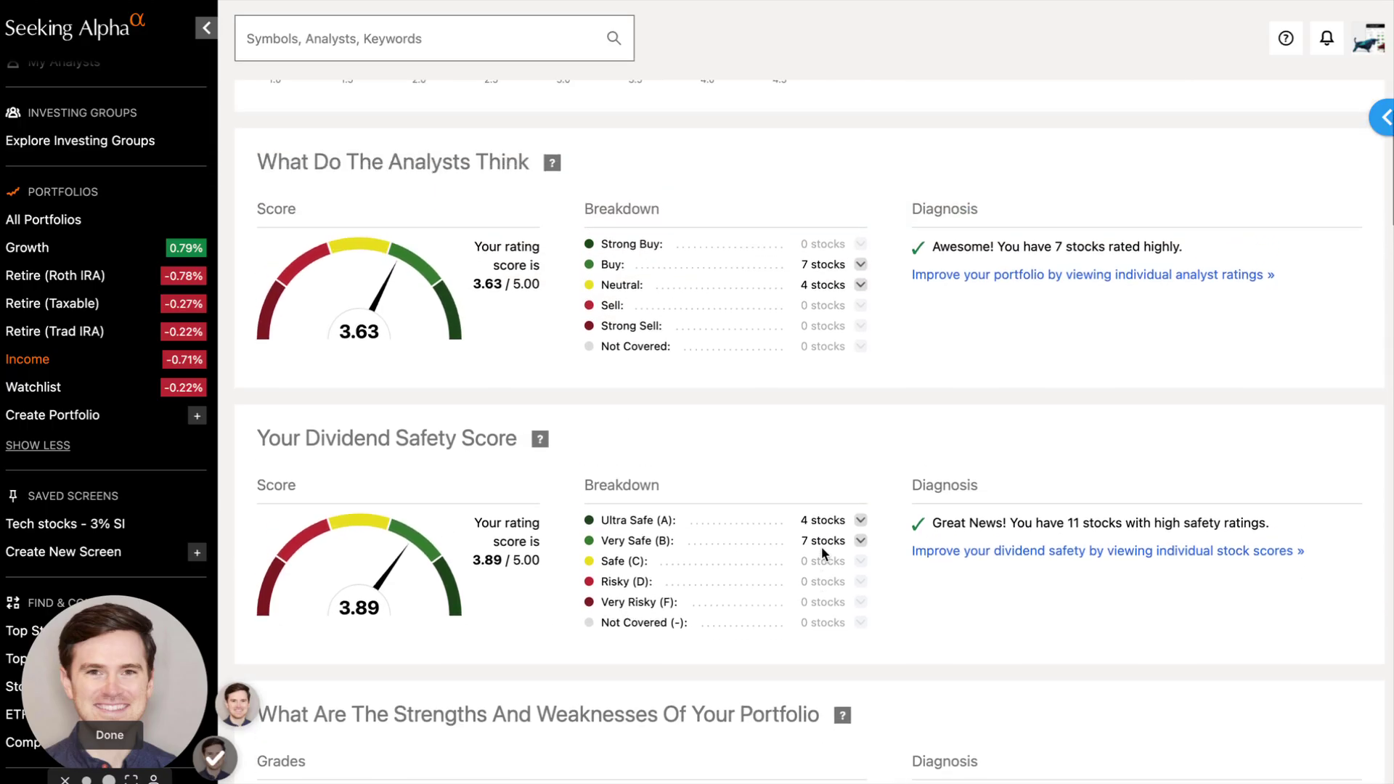
{"action": "scroll", "coordinate": [822, 546], "scroll_direction": "up", "scroll_amount": 6}
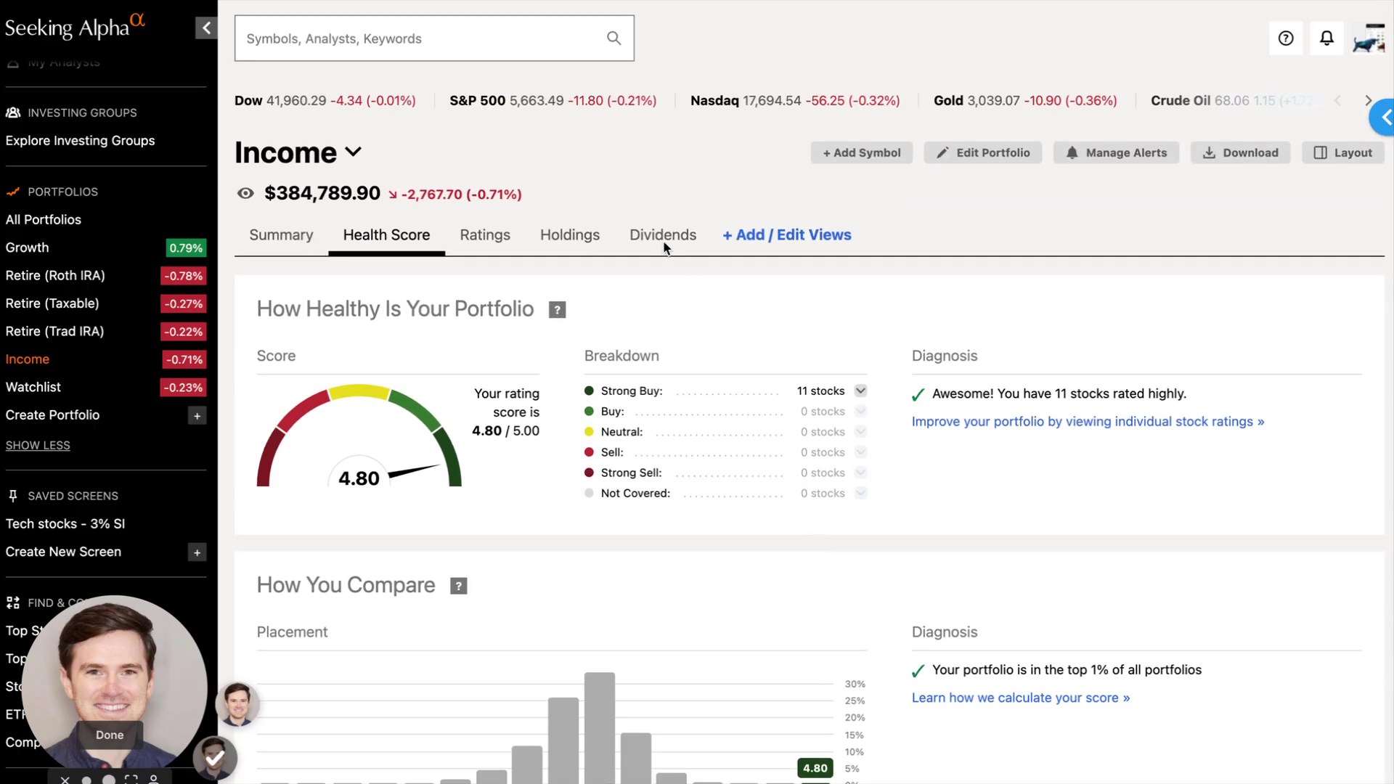
{"action": "left_click", "coordinate": [659, 244]}
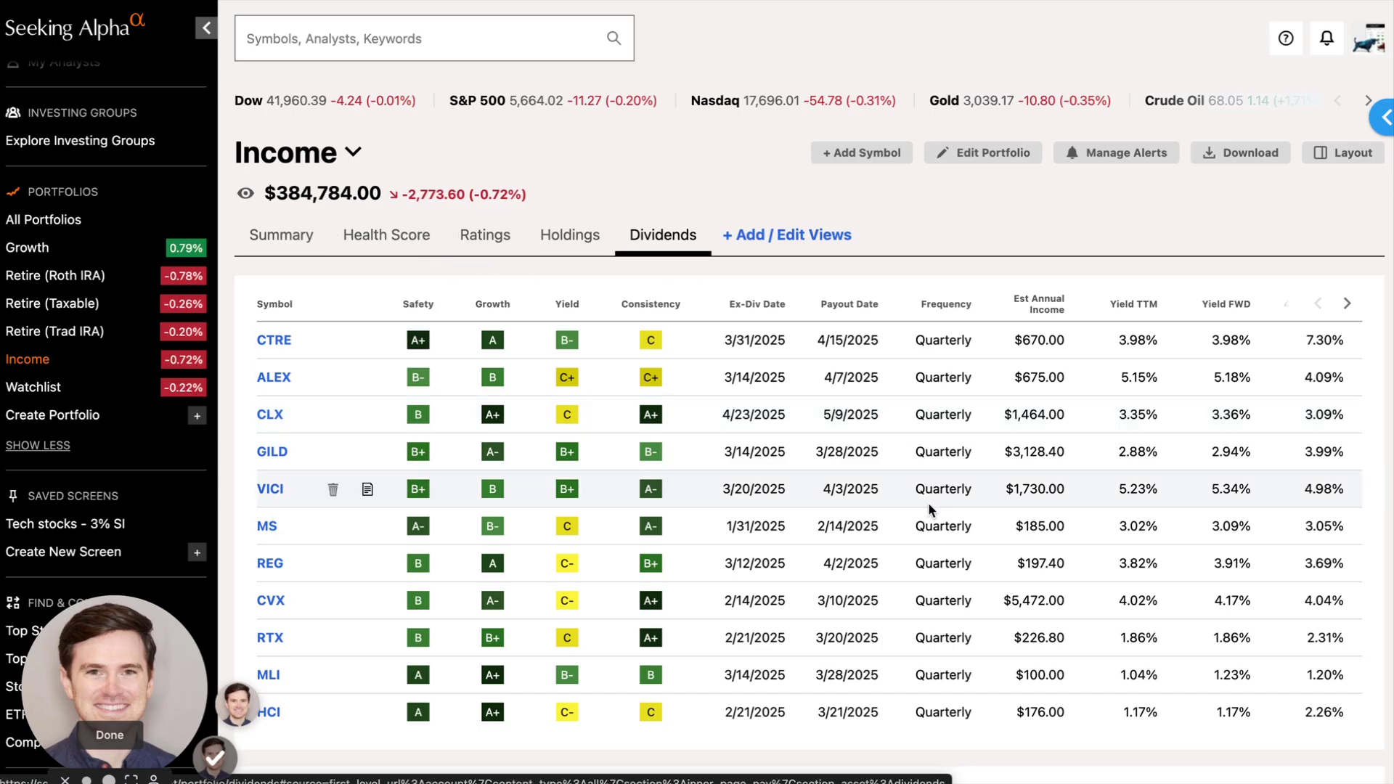
- Start a new portfolio view and add the Dividend Safety, Growth, Yield and Consistency Grade columns
{"action": "left_click", "coordinate": [780, 244]}
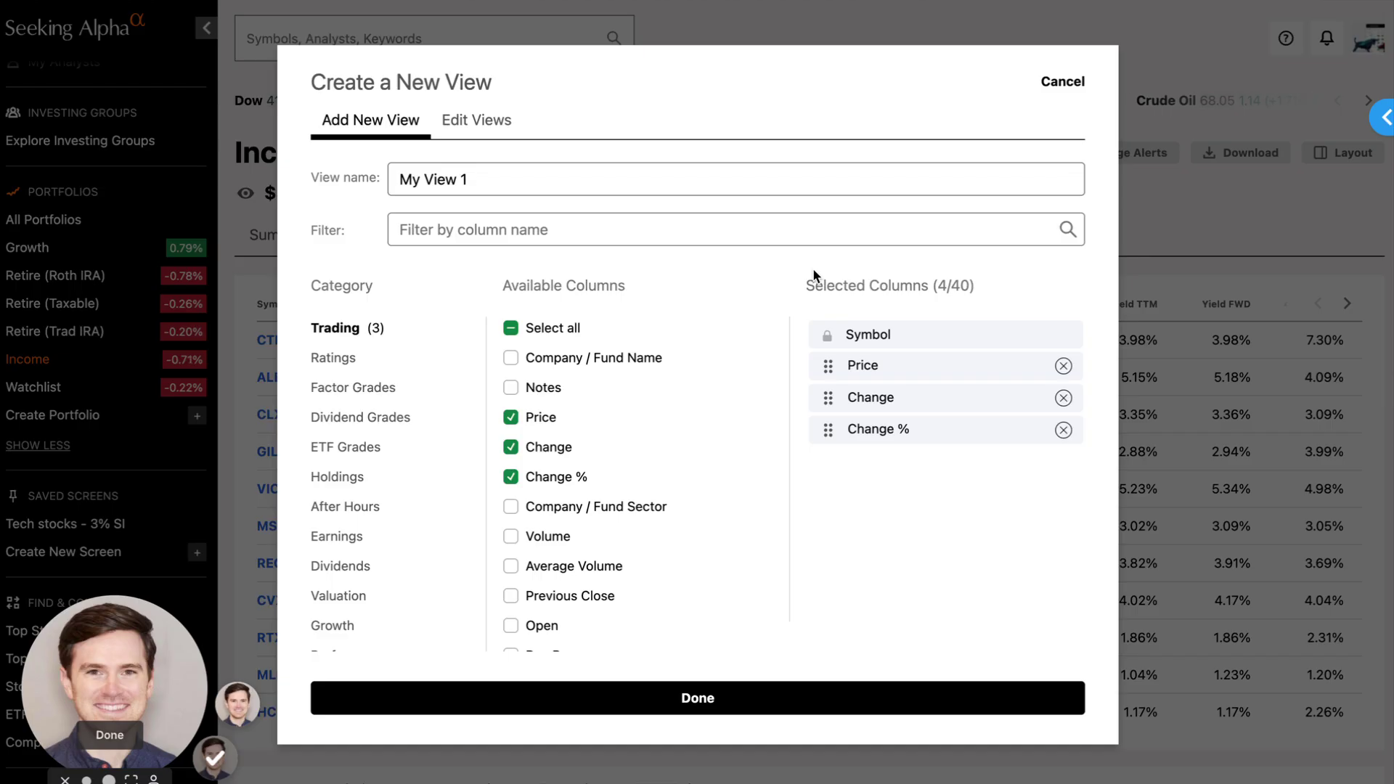
{"action": "left_click", "coordinate": [397, 421]}
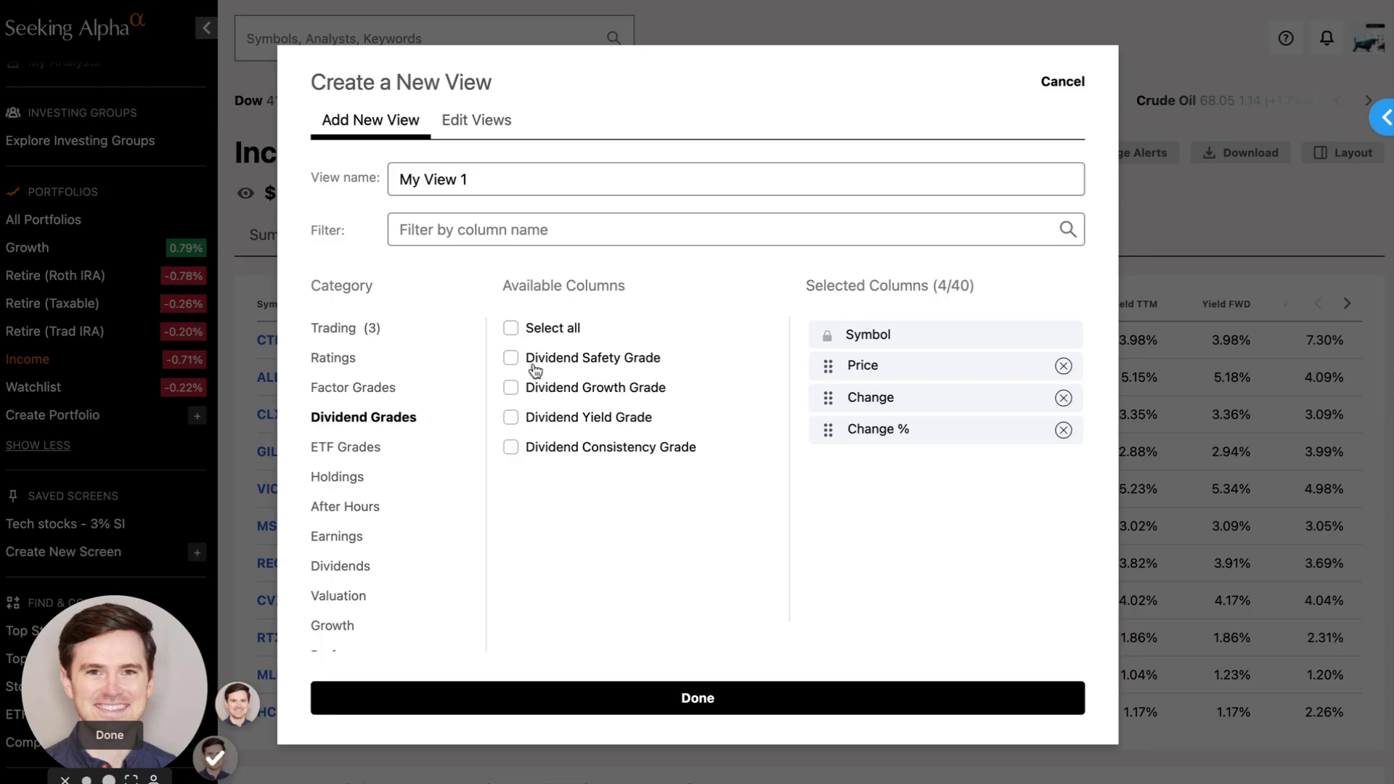
{"action": "left_click", "coordinate": [511, 357]}
{"action": "left_click", "coordinate": [511, 388]}
{"action": "left_click", "coordinate": [512, 418]}
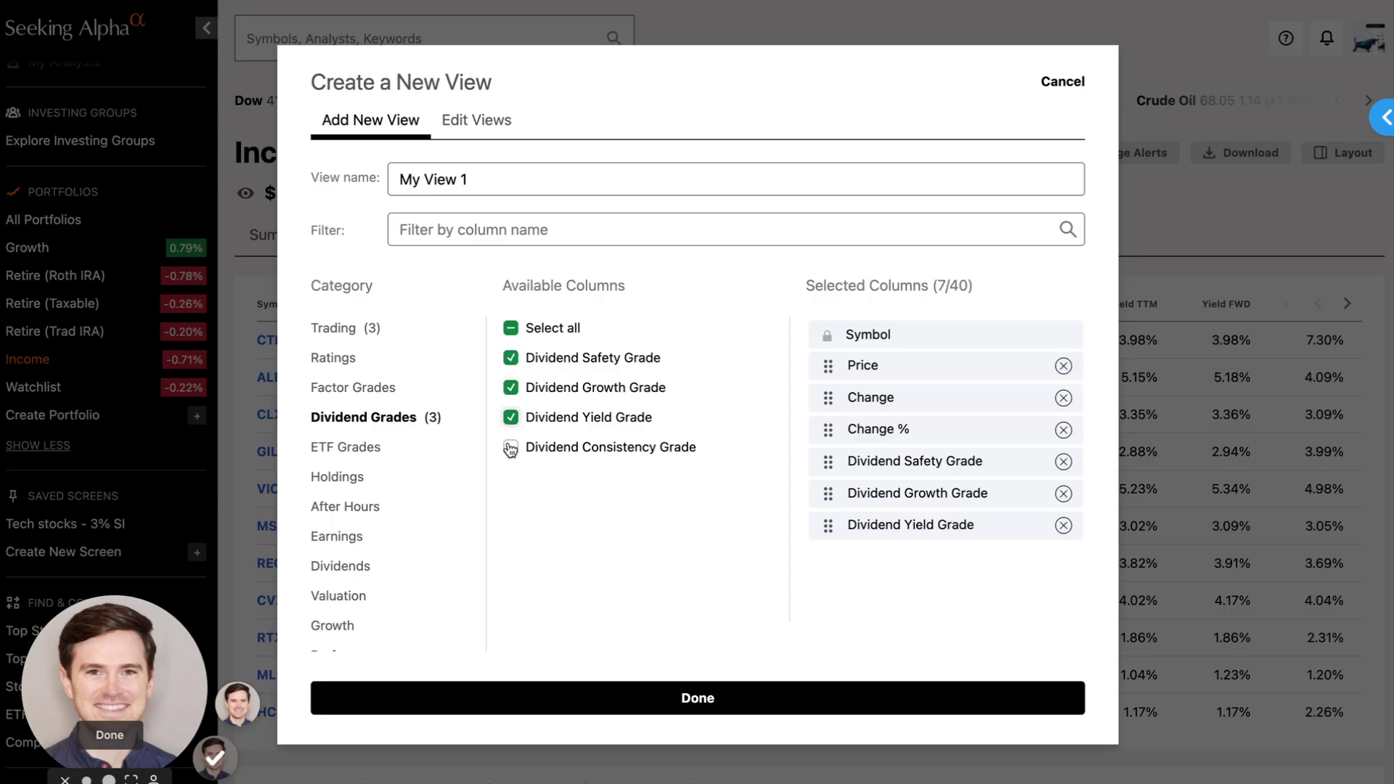
{"action": "left_click", "coordinate": [511, 448]}
- Add the Frequency, Payout Date, Est Annual Income, Yield TTM and Yield FWD dividend columns to the new view
{"action": "scroll", "coordinate": [355, 457], "scroll_direction": "down", "scroll_amount": 1}
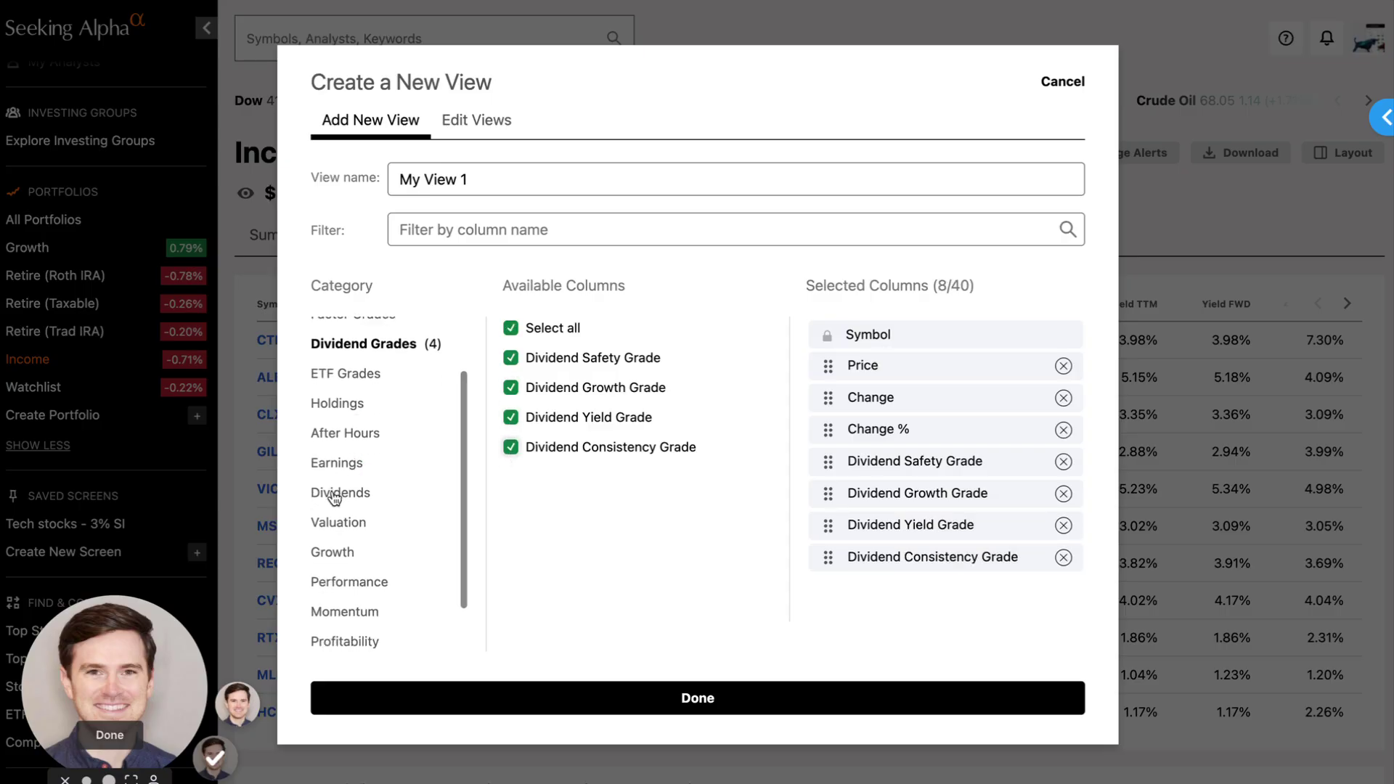
{"action": "left_click", "coordinate": [338, 494]}
{"action": "scroll", "coordinate": [512, 390], "scroll_direction": "down", "scroll_amount": 2}
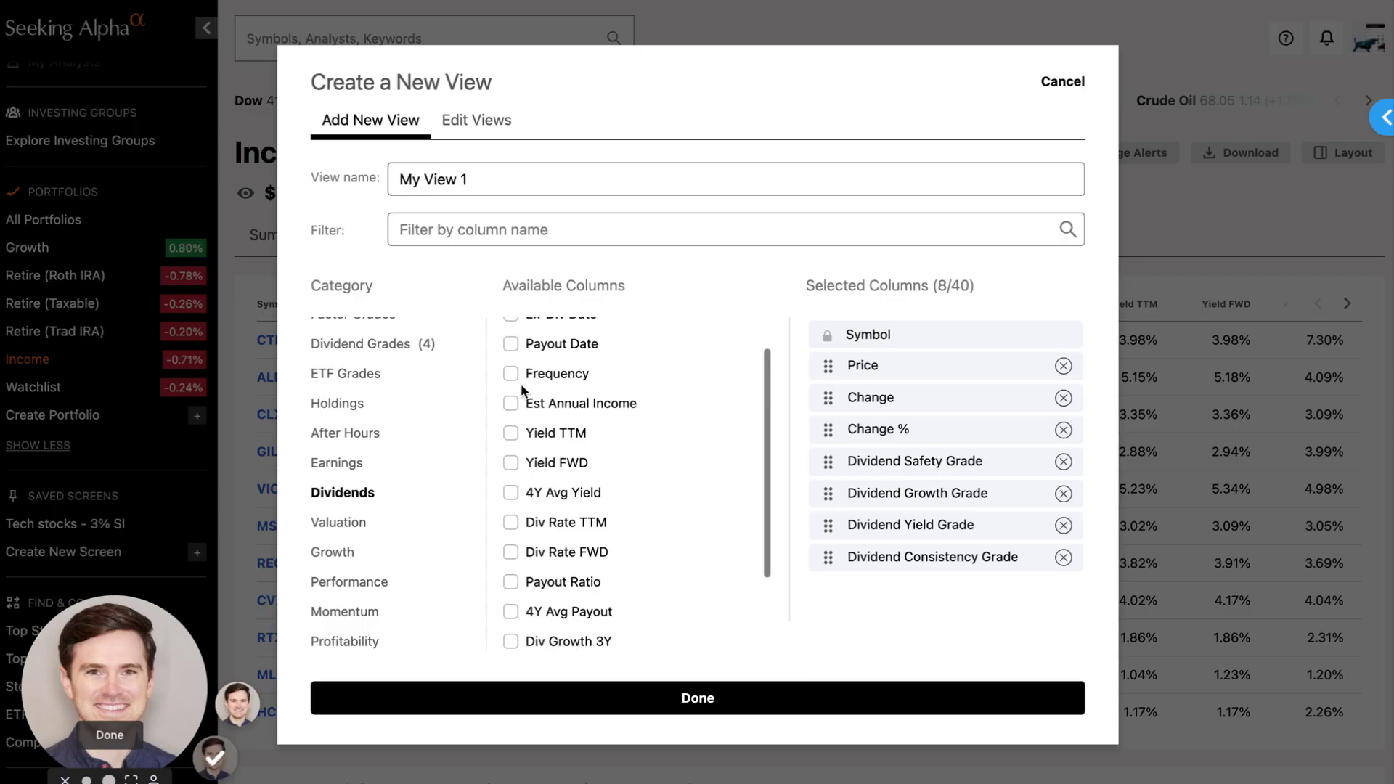
{"action": "scroll", "coordinate": [511, 392], "scroll_direction": "up", "scroll_amount": 1}
{"action": "left_click", "coordinate": [511, 398]}
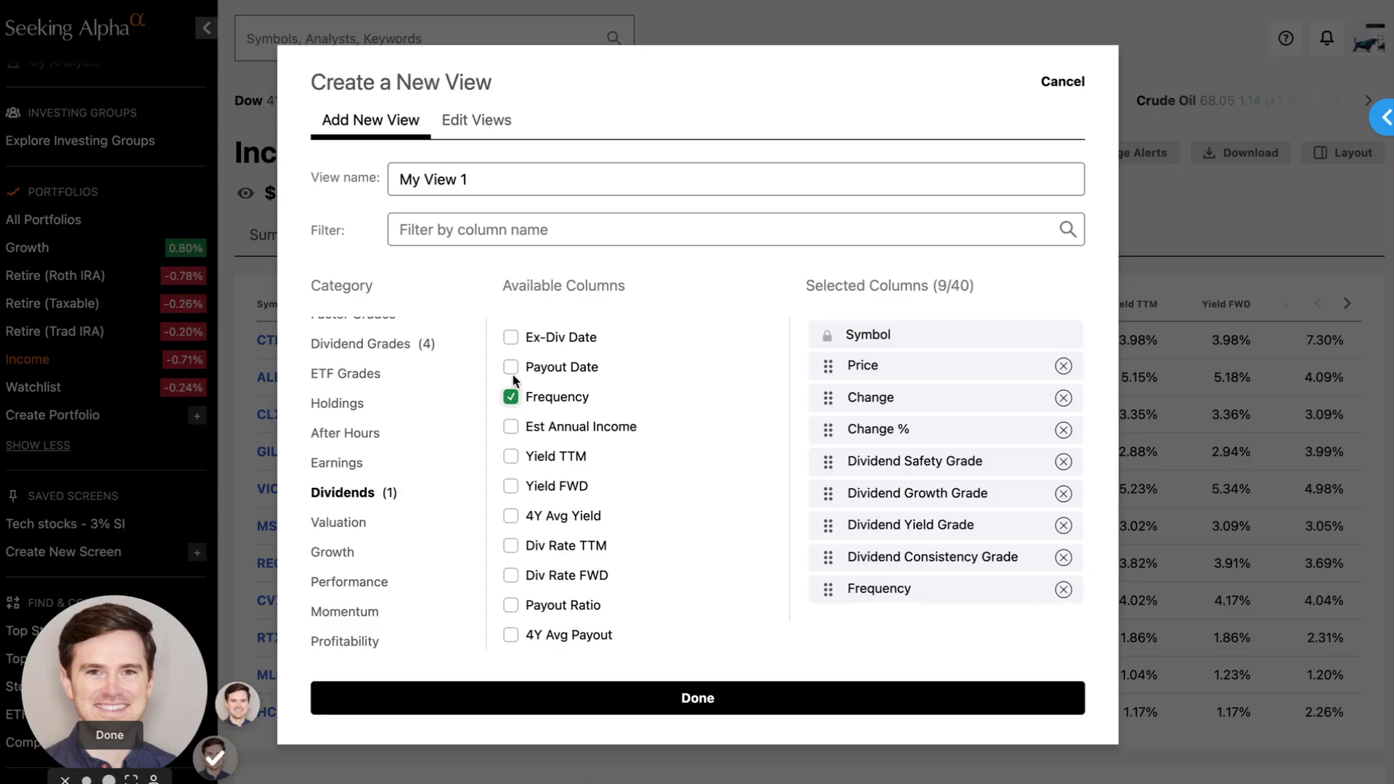
{"action": "left_click", "coordinate": [512, 368]}
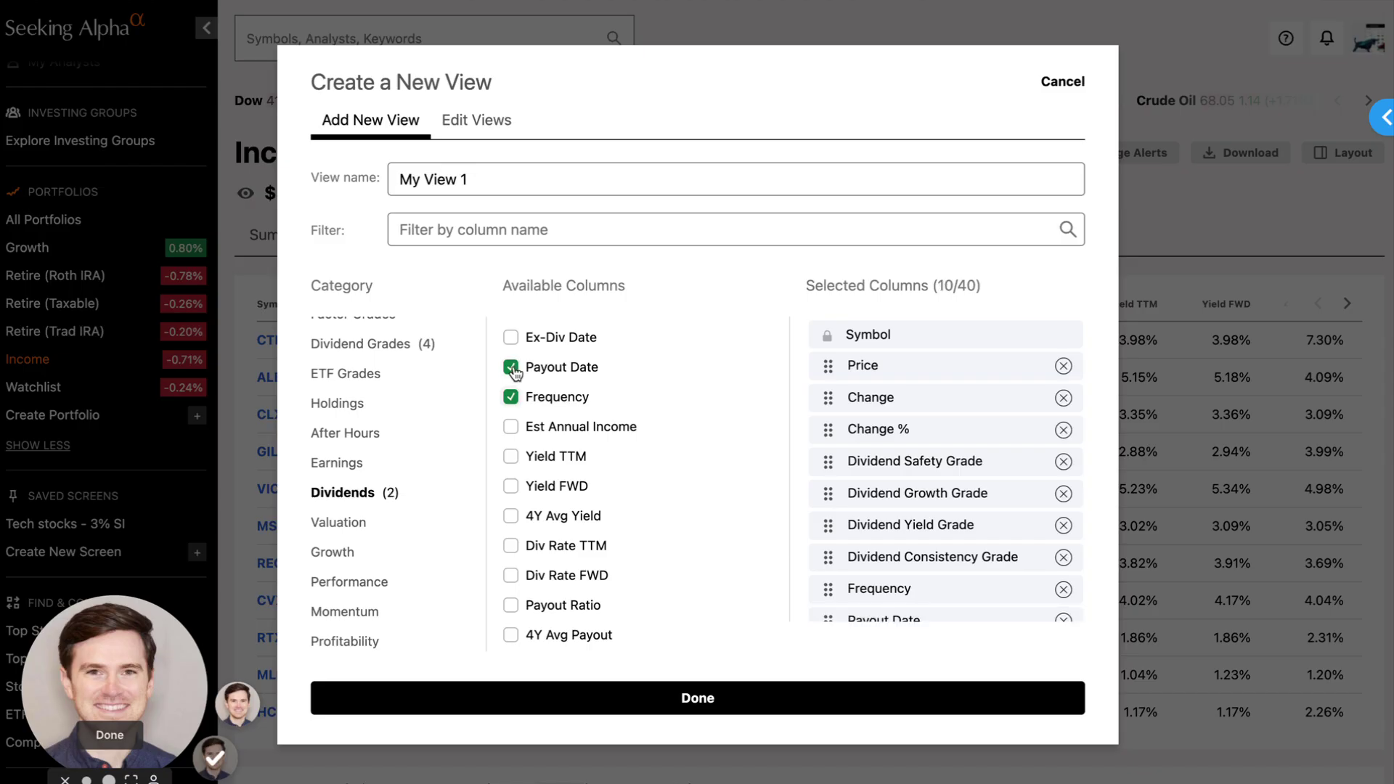
{"action": "left_click", "coordinate": [511, 429]}
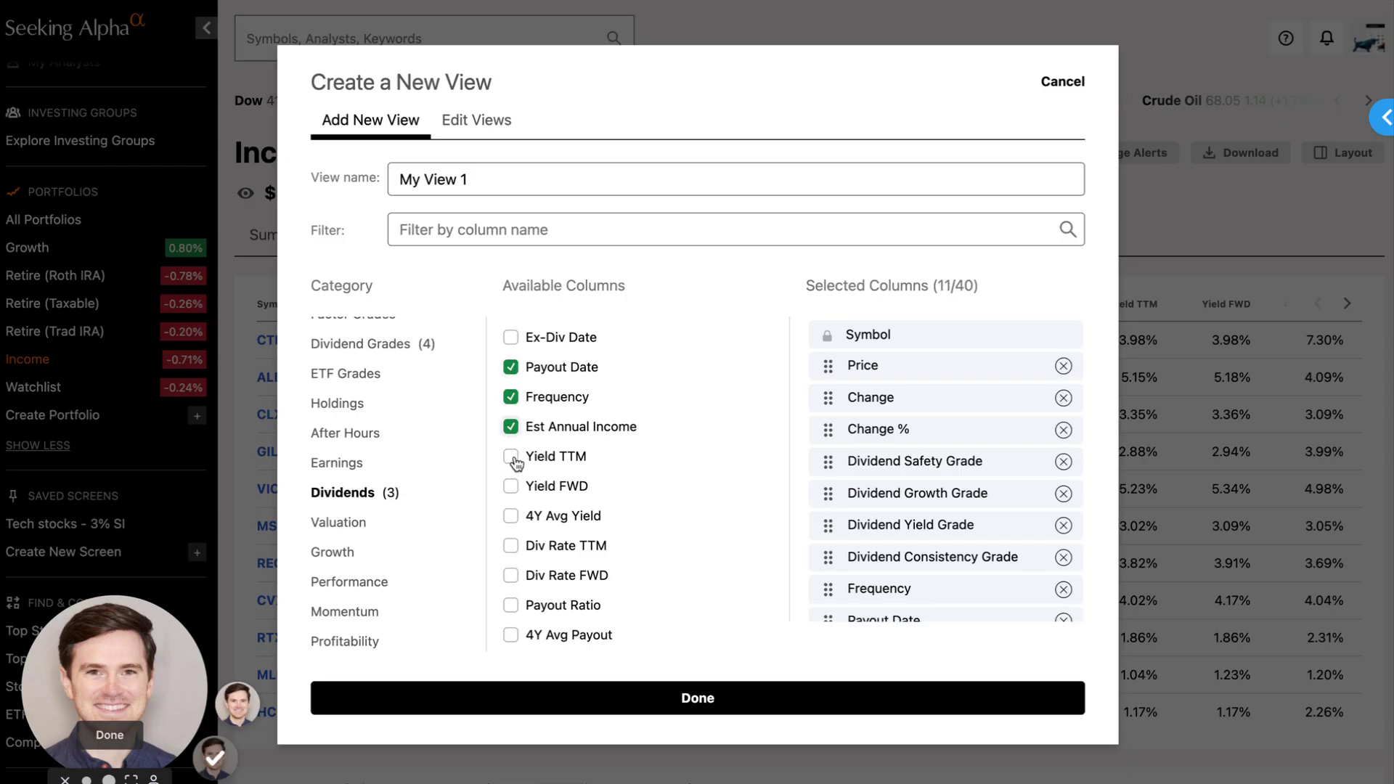
{"action": "left_click", "coordinate": [511, 458]}
{"action": "left_click", "coordinate": [511, 487]}
- Remove the Change column from My View 1 and apply the view to the Income portfolio only
{"action": "left_click", "coordinate": [1063, 398]}
{"action": "scroll", "coordinate": [995, 426], "scroll_direction": "down", "scroll_amount": 1}
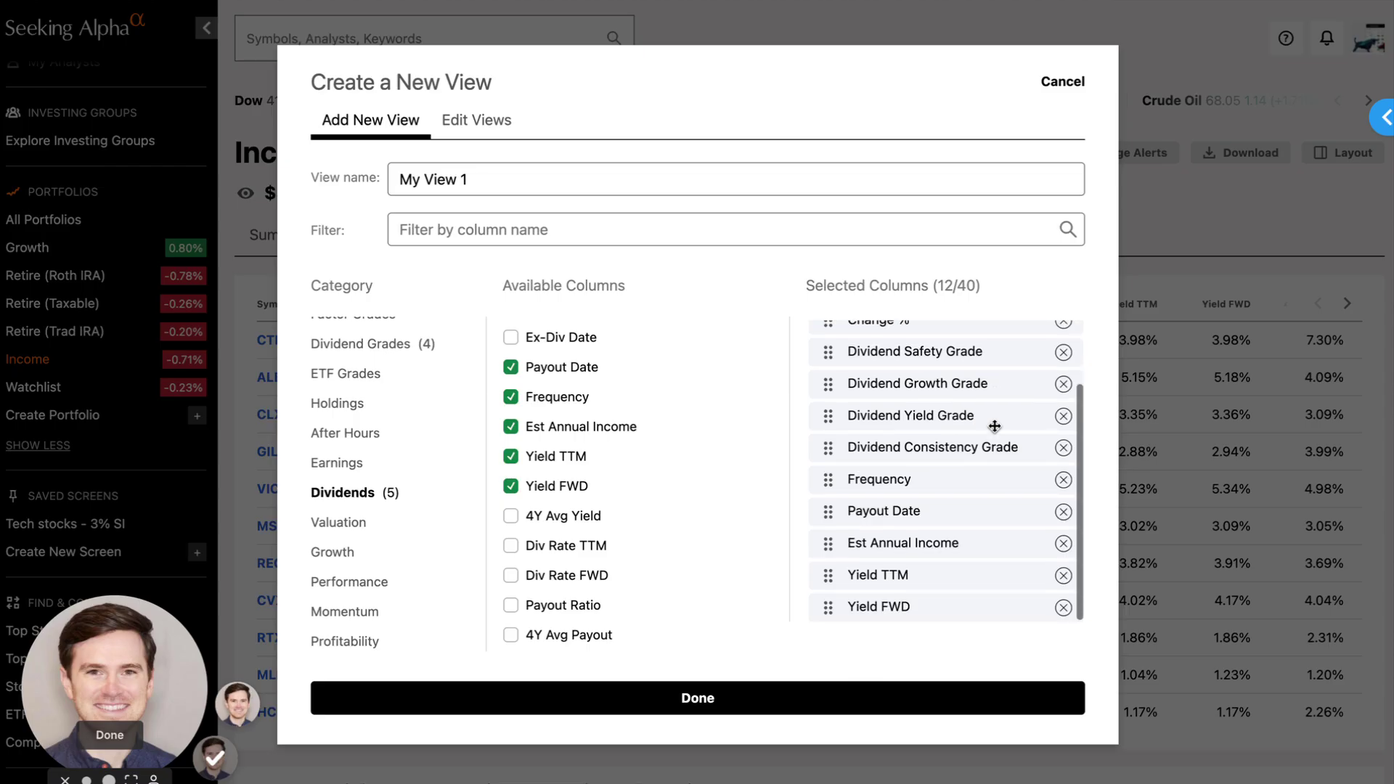
{"action": "left_click", "coordinate": [723, 694]}
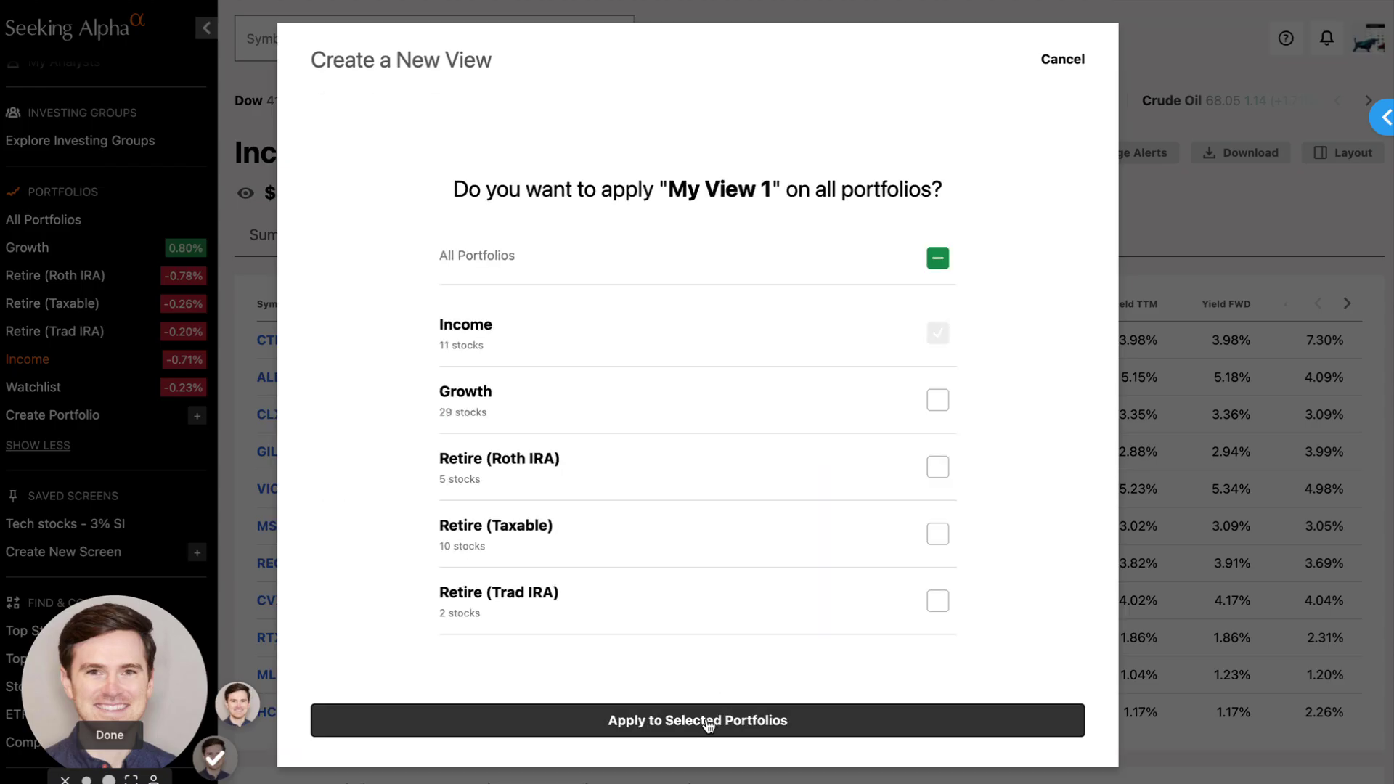
{"action": "left_click", "coordinate": [706, 718]}
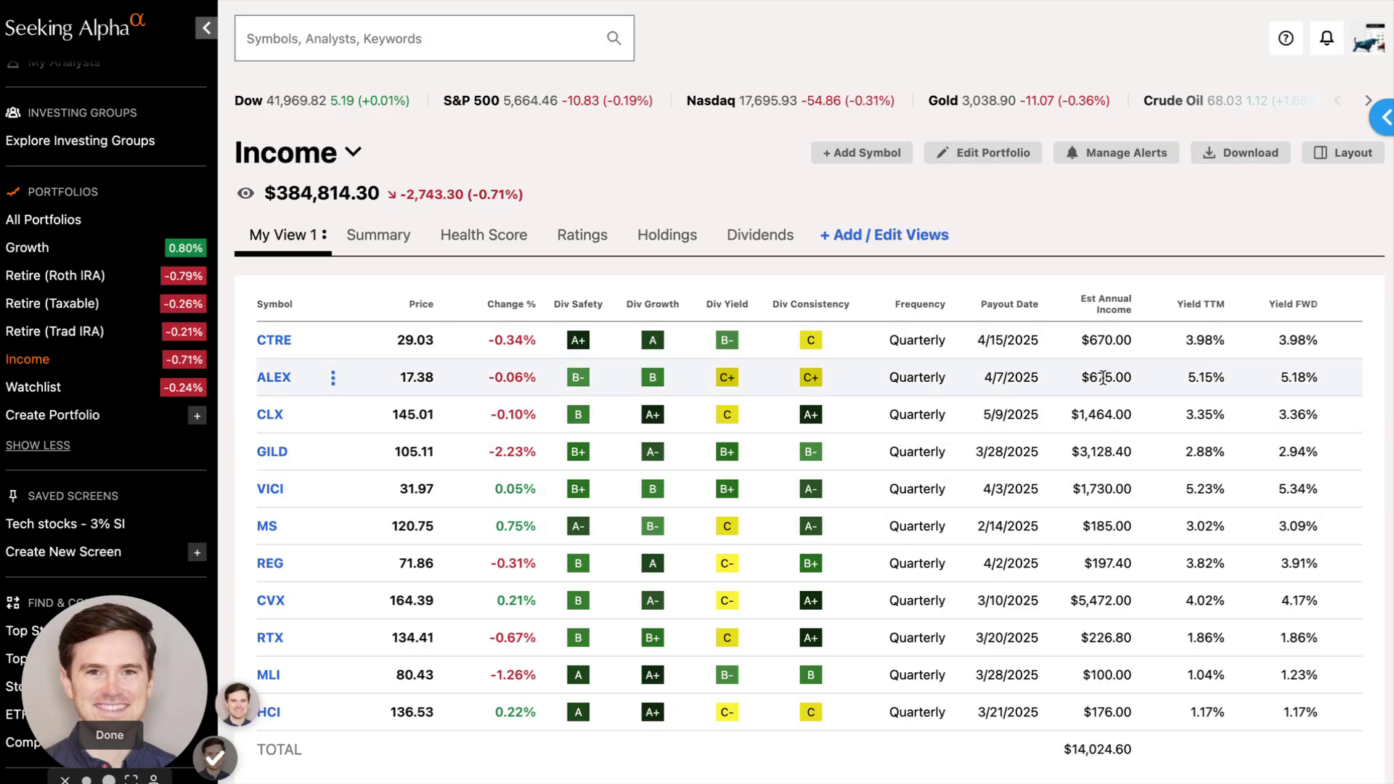
{"action": "mouse_move", "coordinate": [1101, 318]}
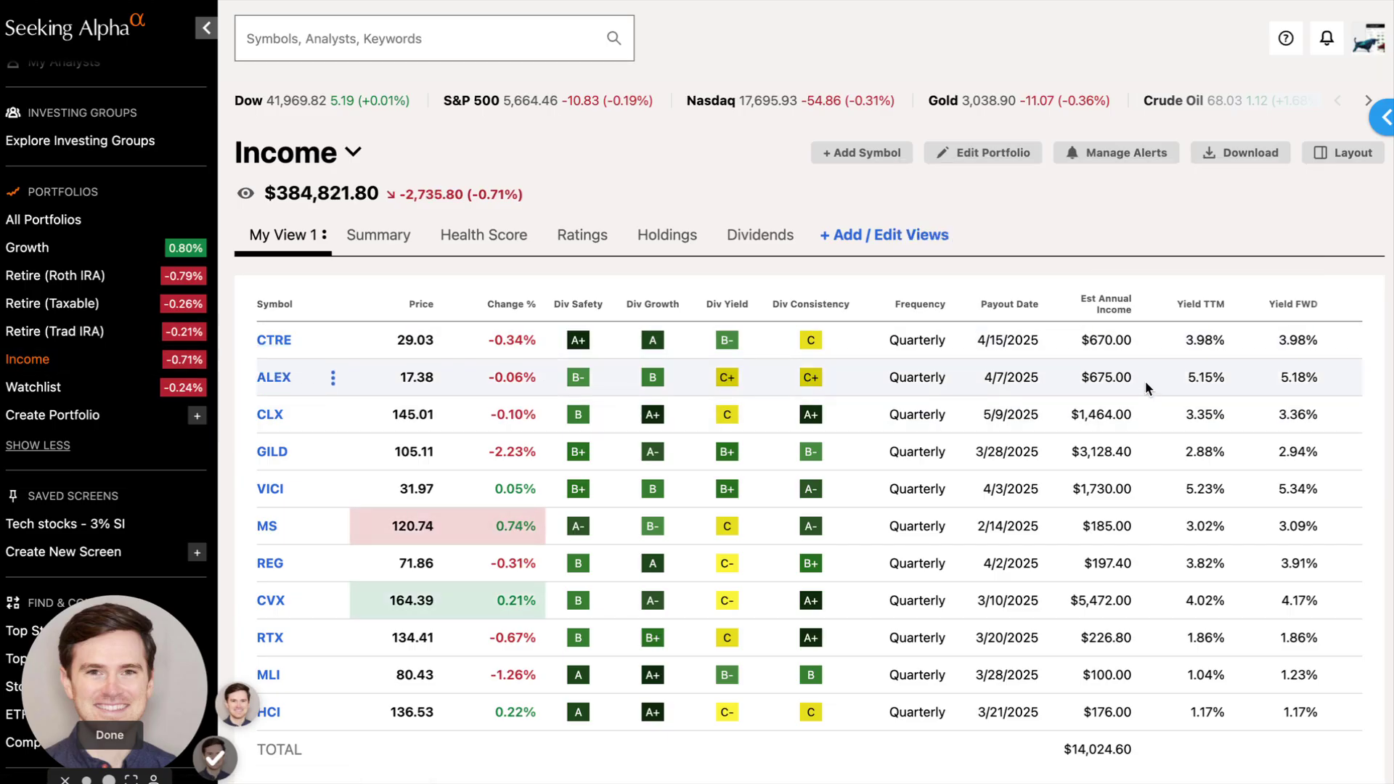
{"action": "scroll", "coordinate": [1133, 378], "scroll_direction": "down", "scroll_amount": 1}
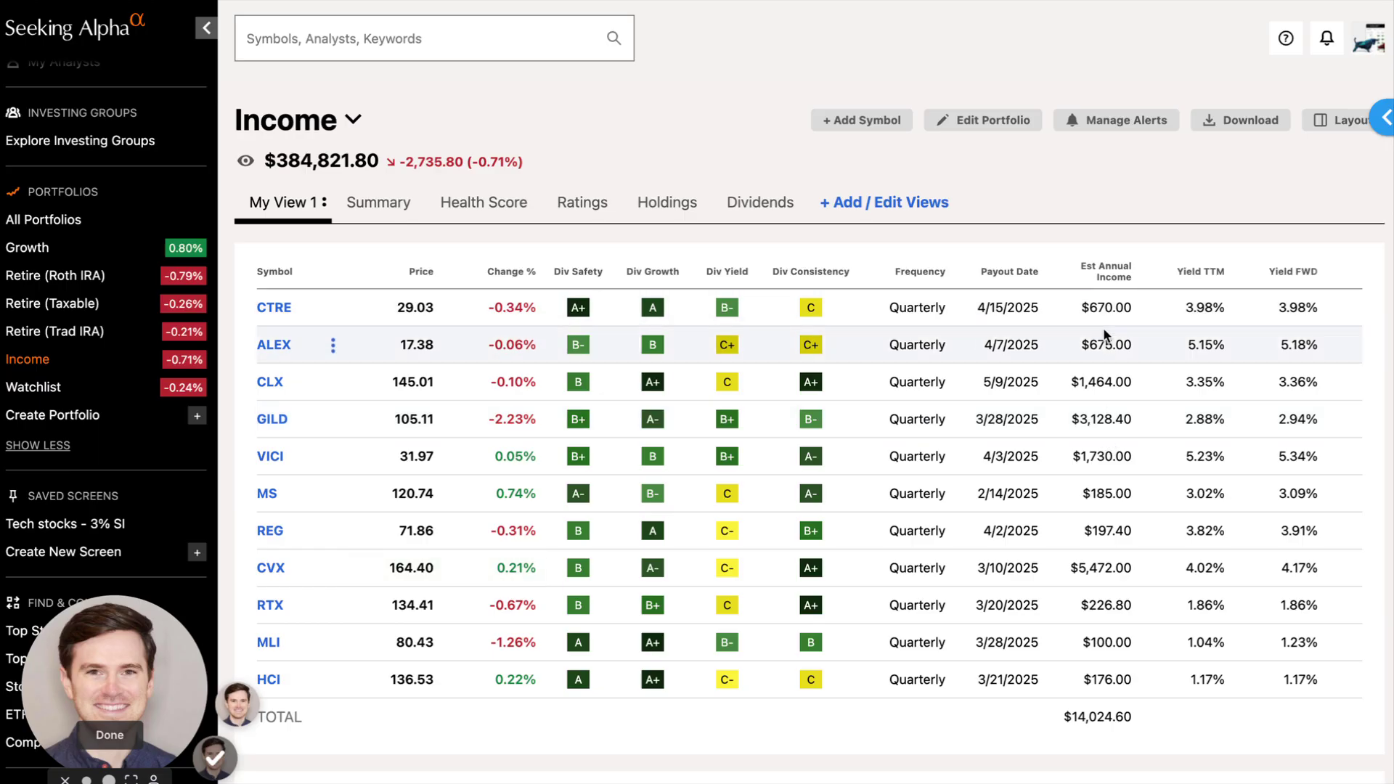
{"action": "scroll", "coordinate": [1106, 336], "scroll_direction": "up", "scroll_amount": 1}
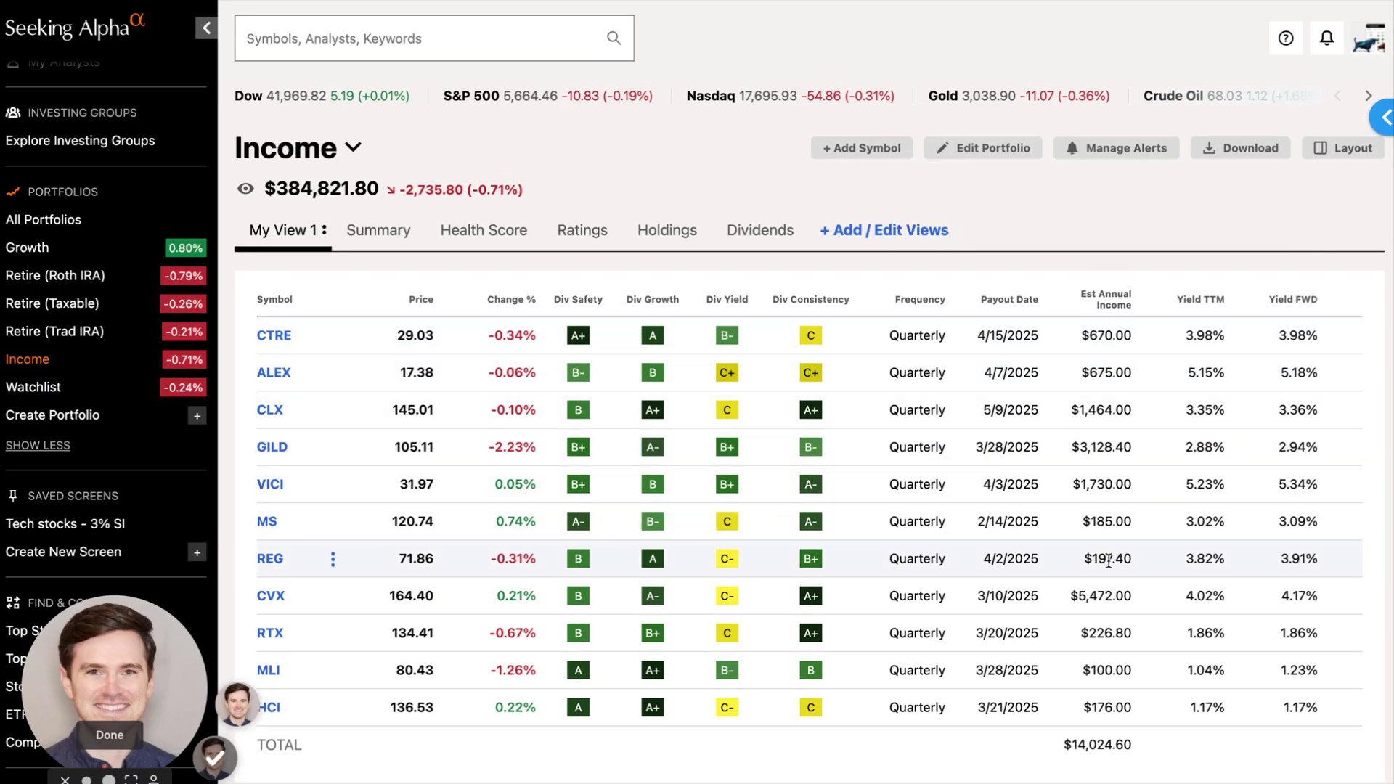
{"action": "scroll", "coordinate": [1090, 741], "scroll_direction": "down", "scroll_amount": 1}
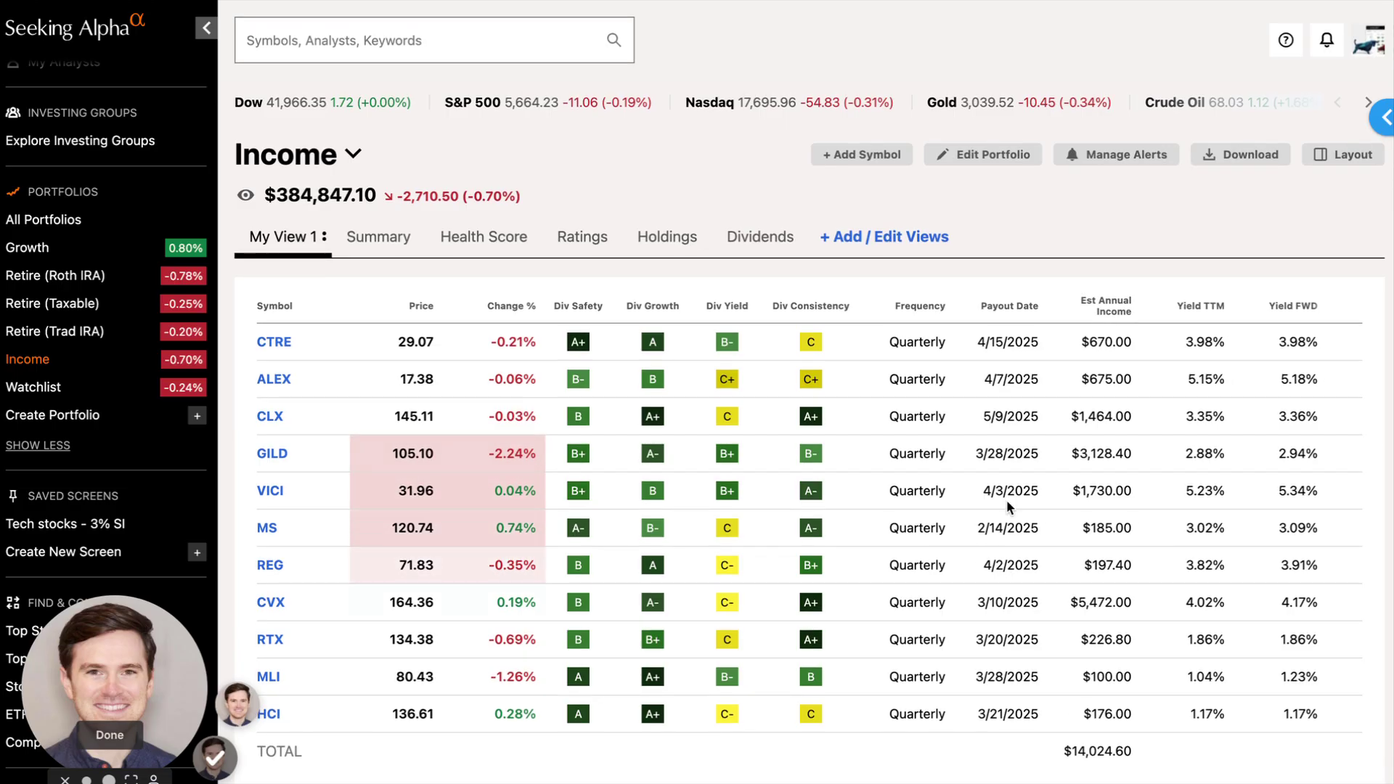
- Open the Income portfolio's lots for editing and review each holding's share count, purchase date and cost
{"action": "left_click", "coordinate": [986, 155]}
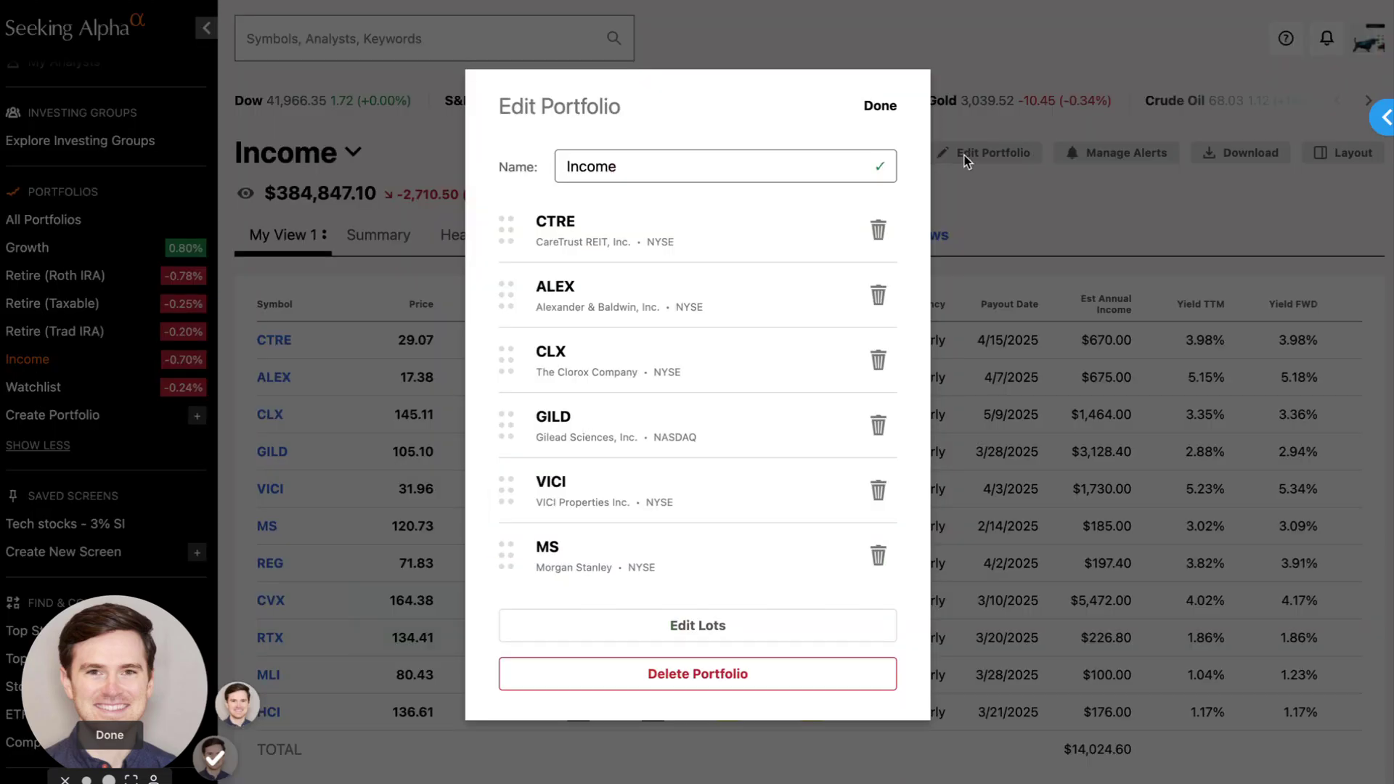
{"action": "left_click", "coordinate": [725, 627]}
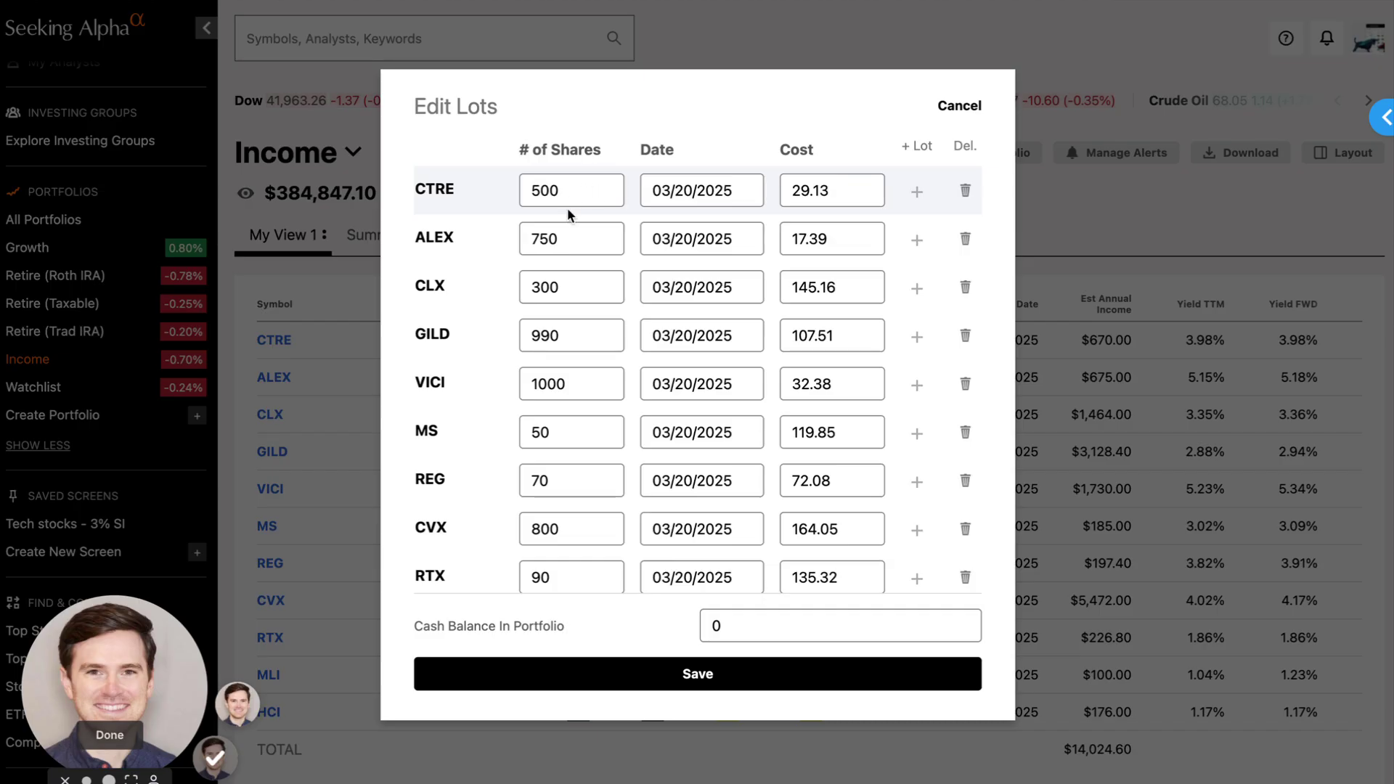
{"action": "scroll", "coordinate": [576, 289], "scroll_direction": "down", "scroll_amount": 1}
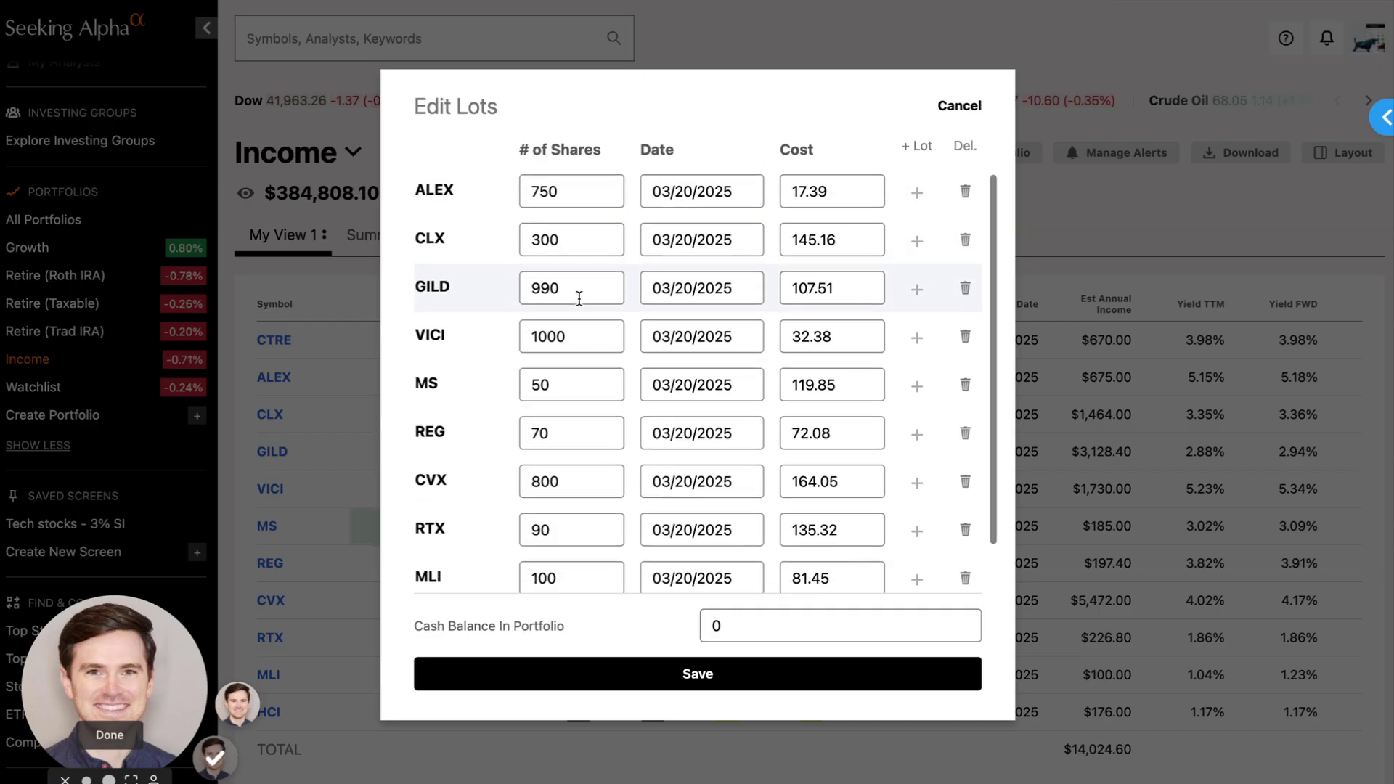
{"action": "scroll", "coordinate": [579, 298], "scroll_direction": "down", "scroll_amount": 1}
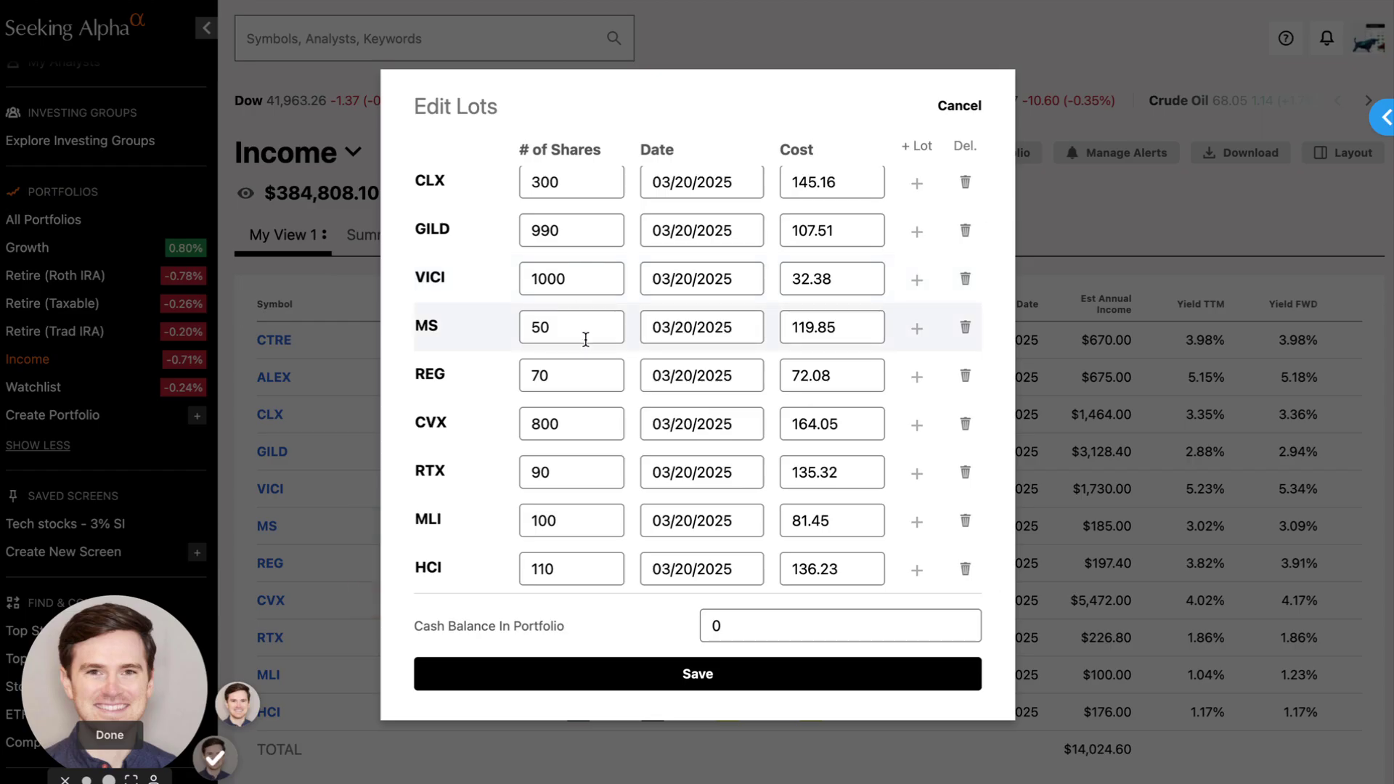
{"action": "scroll", "coordinate": [585, 339], "scroll_direction": "up", "scroll_amount": 2}
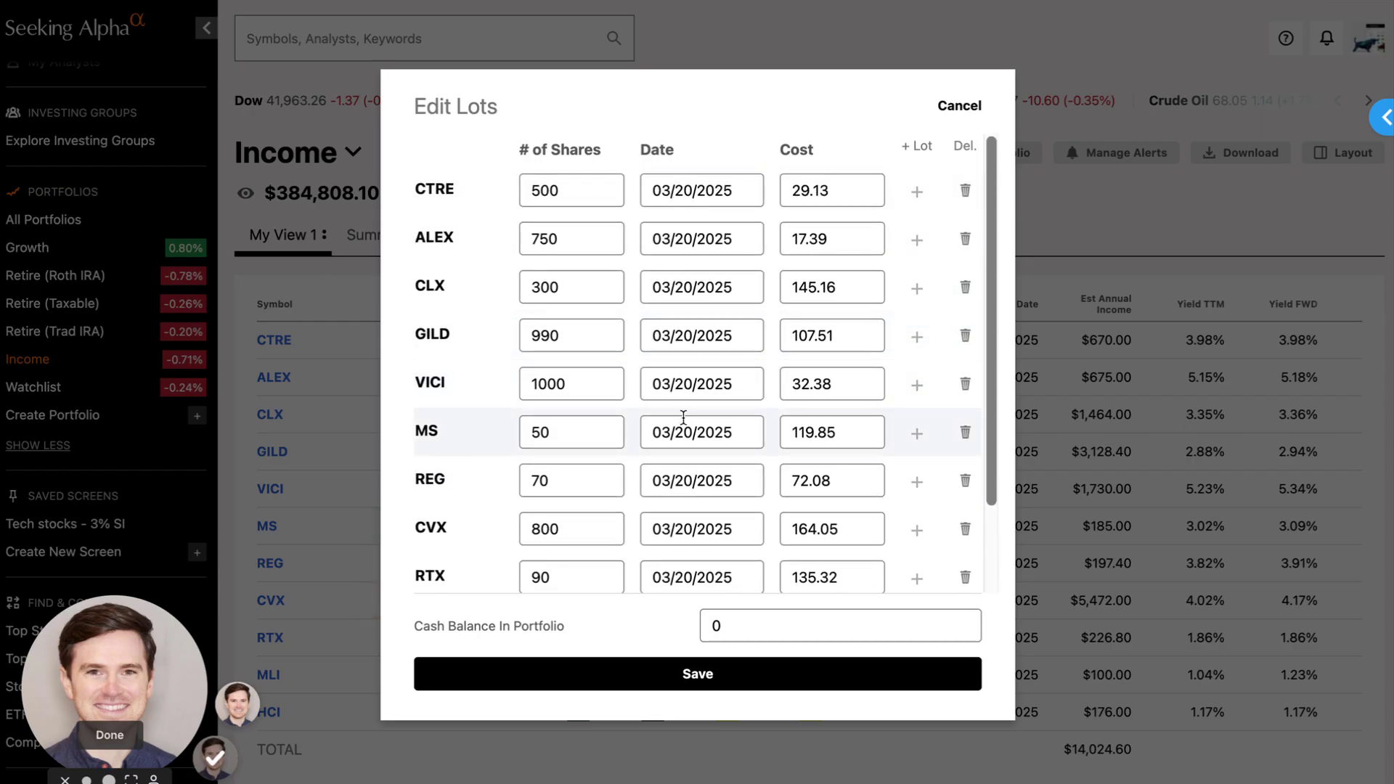
{"action": "scroll", "coordinate": [625, 407], "scroll_direction": "down", "scroll_amount": 2}
- Set the Income portfolio's cash balance to 55000, save the lots, and check the updated holdings table
{"action": "left_click", "coordinate": [761, 622]}
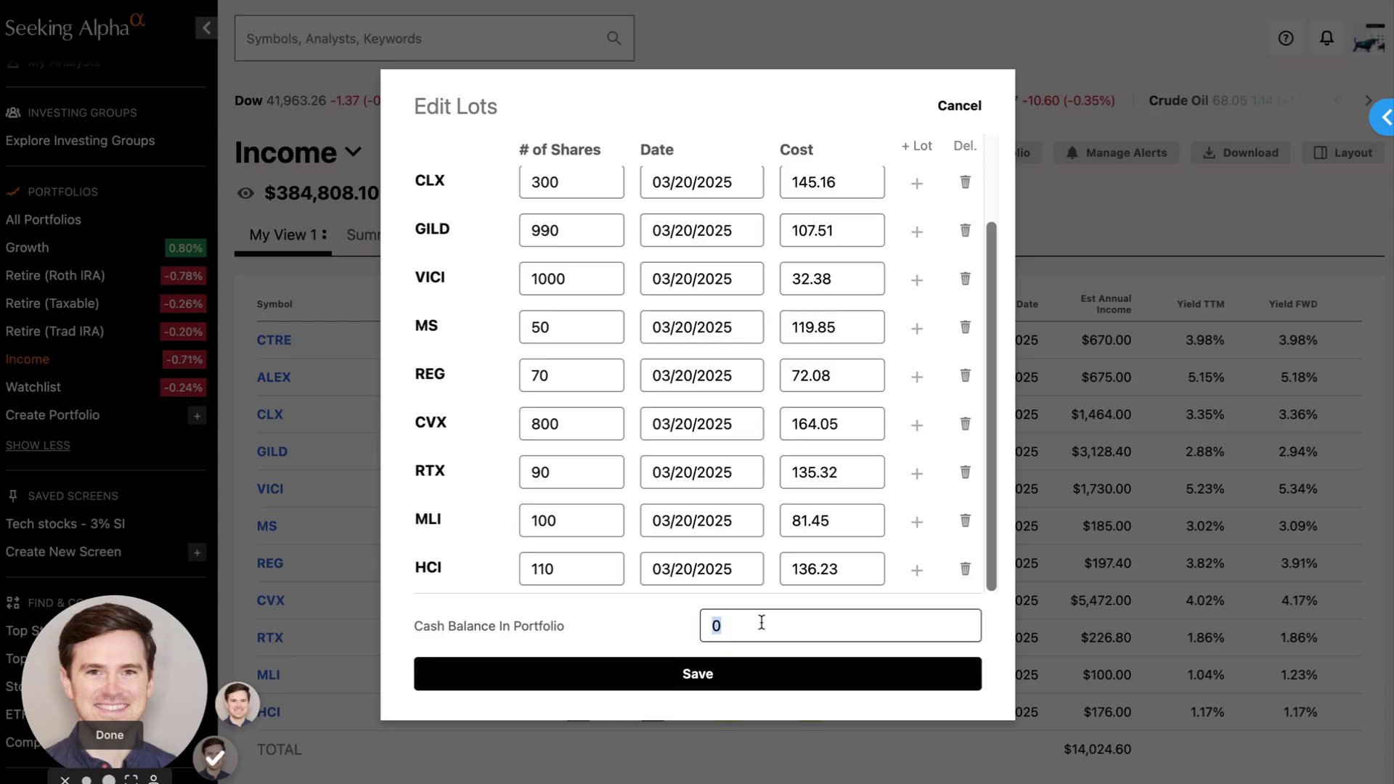
{"action": "type", "text": "55000"}
{"action": "left_click", "coordinate": [747, 683]}
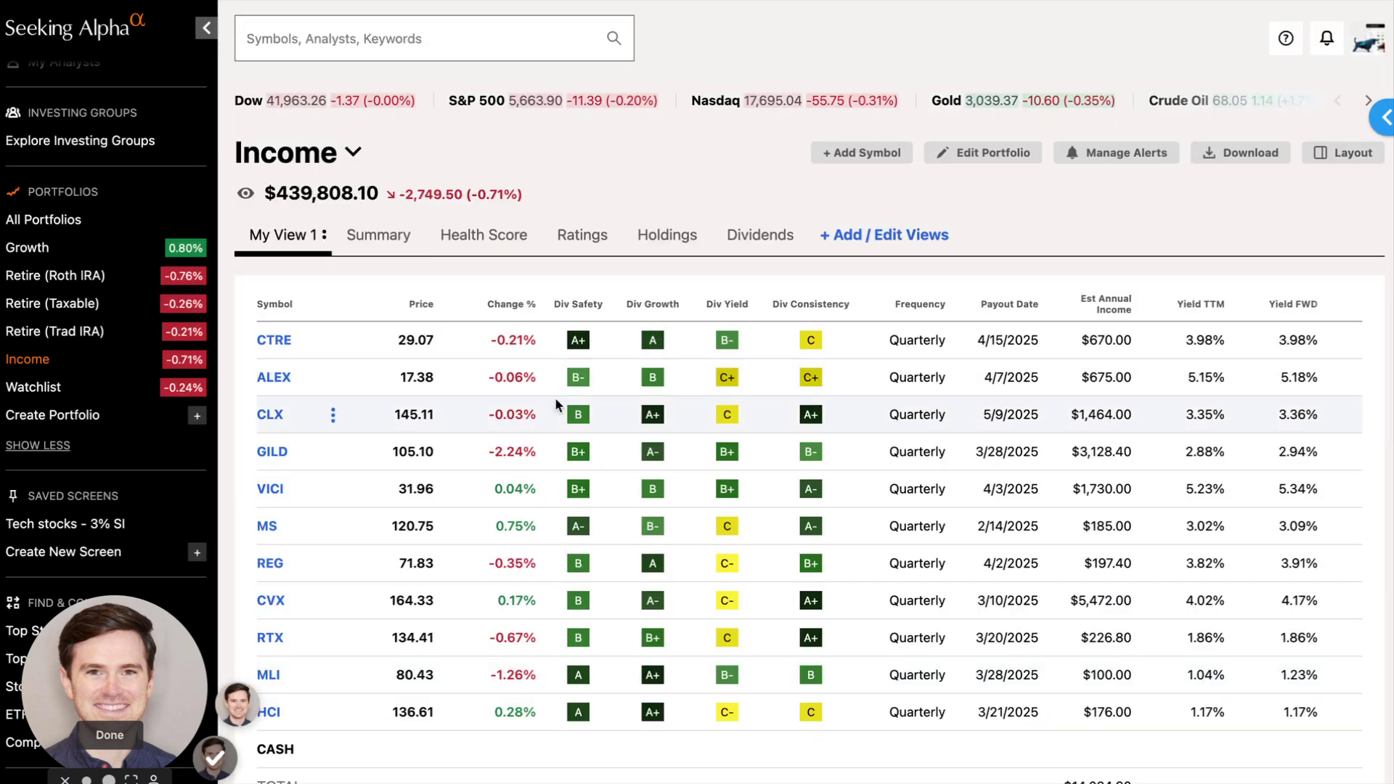
{"action": "scroll", "coordinate": [870, 569], "scroll_direction": "down", "scroll_amount": 2}
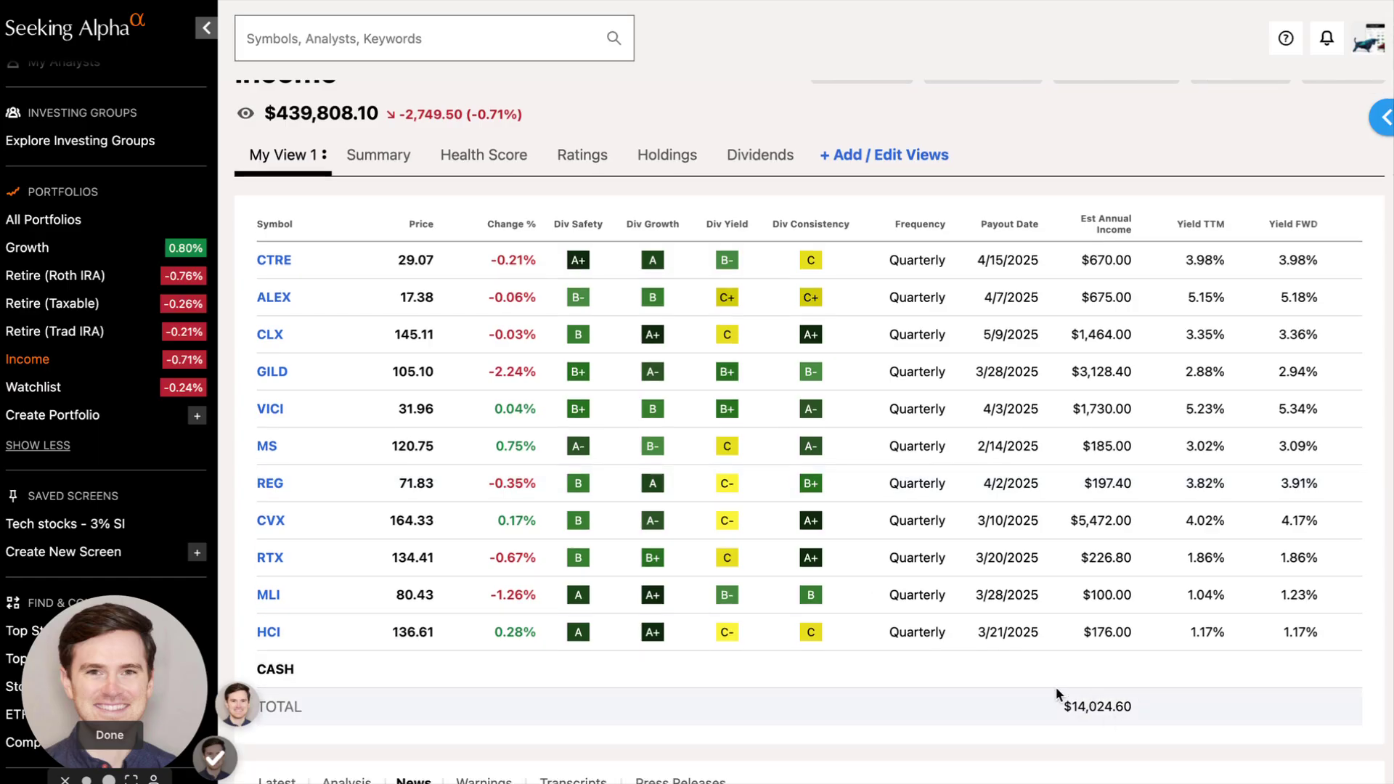
{"action": "scroll", "coordinate": [847, 647], "scroll_direction": "up", "scroll_amount": 1}
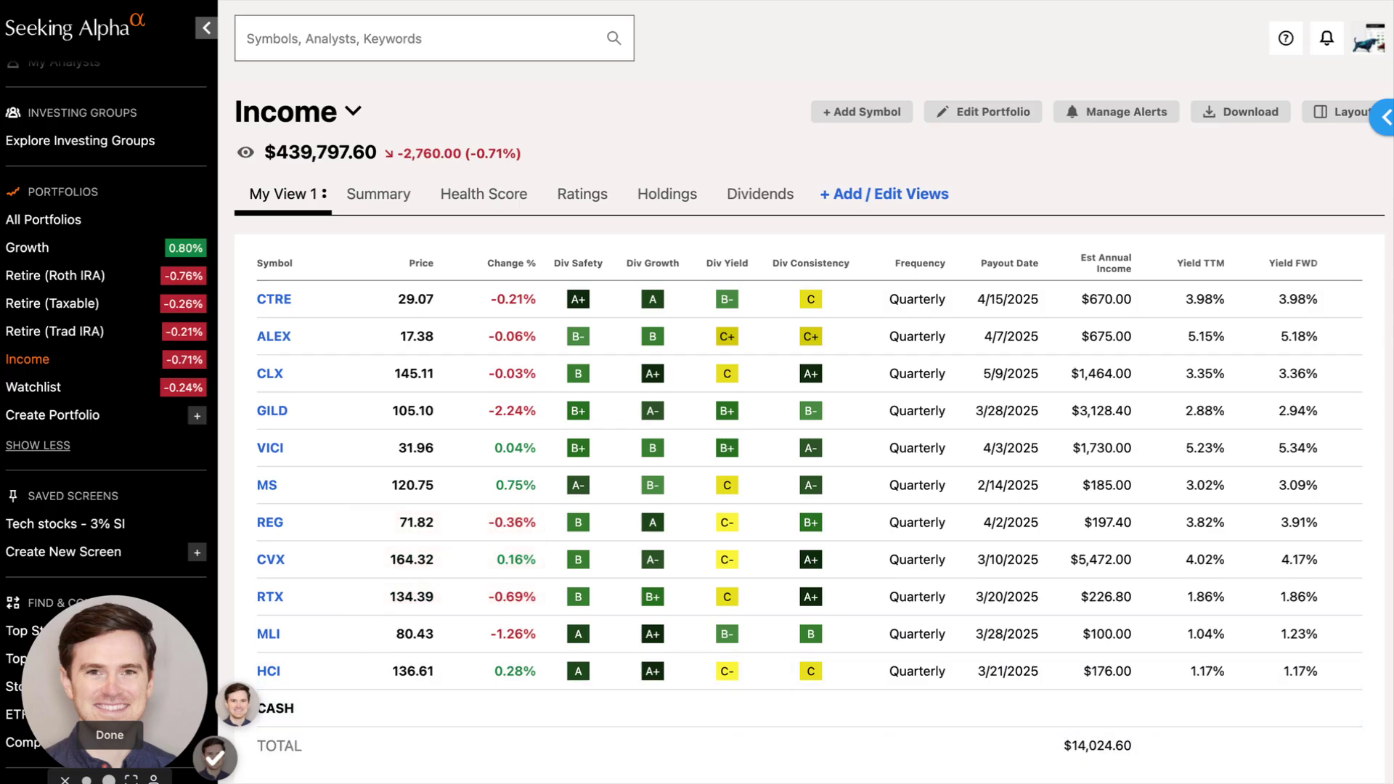
{"action": "scroll", "coordinate": [1125, 528], "scroll_direction": "up", "scroll_amount": 1}
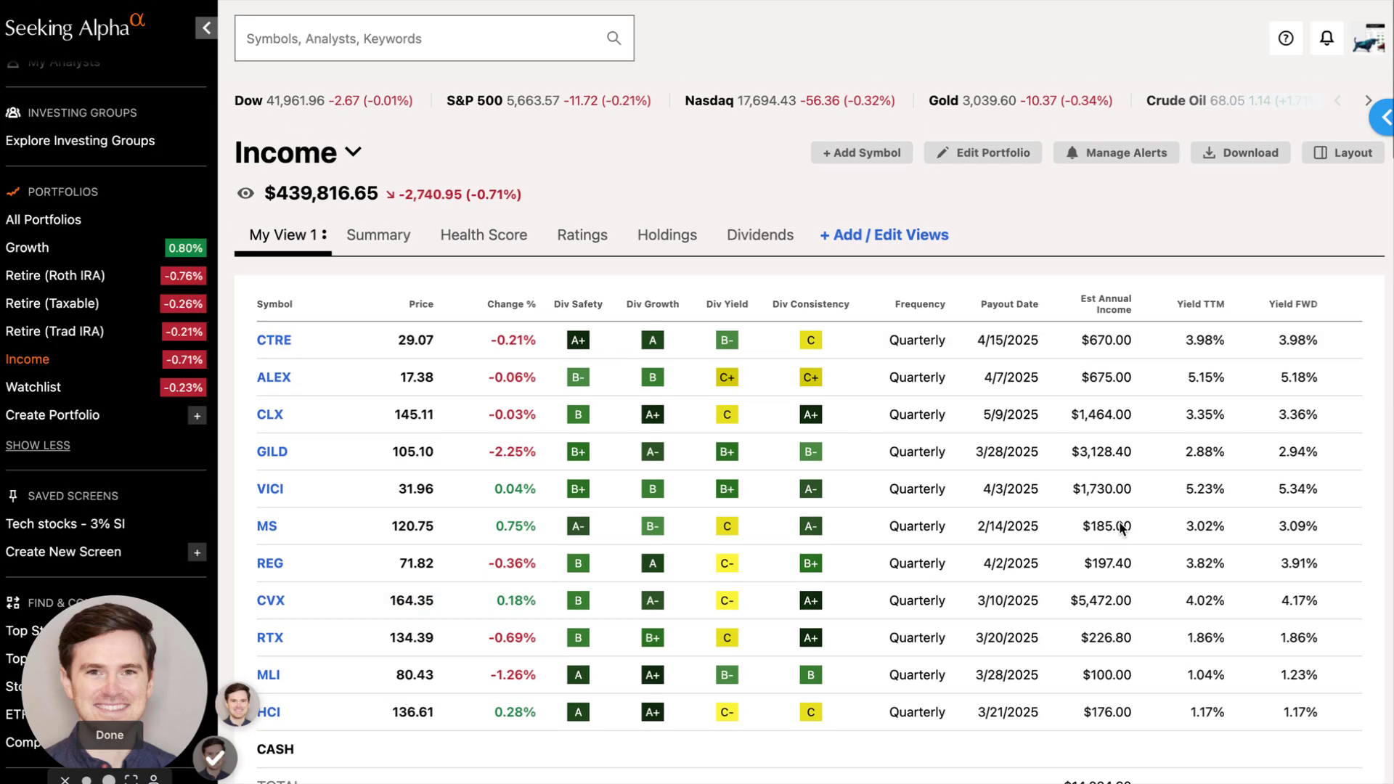